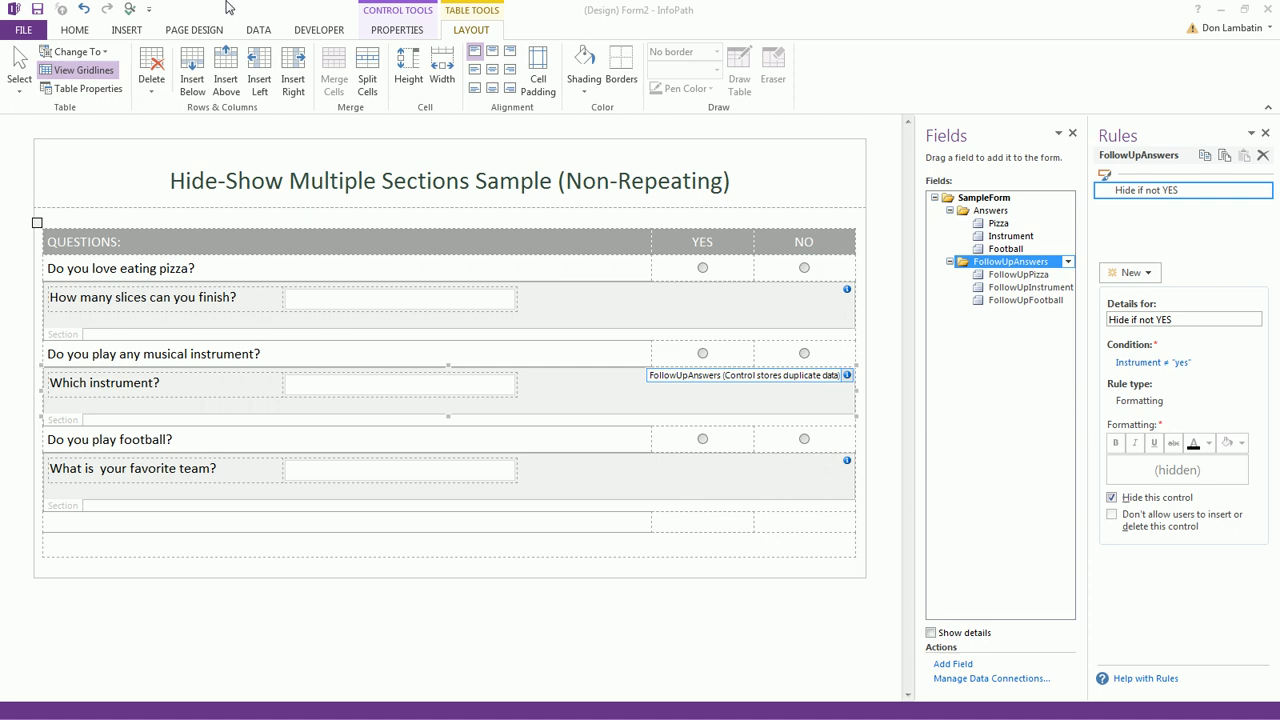
Preview the form, answering YES to the pizza, musical instrument and football questions, and close the preview.
left_click(131, 15)
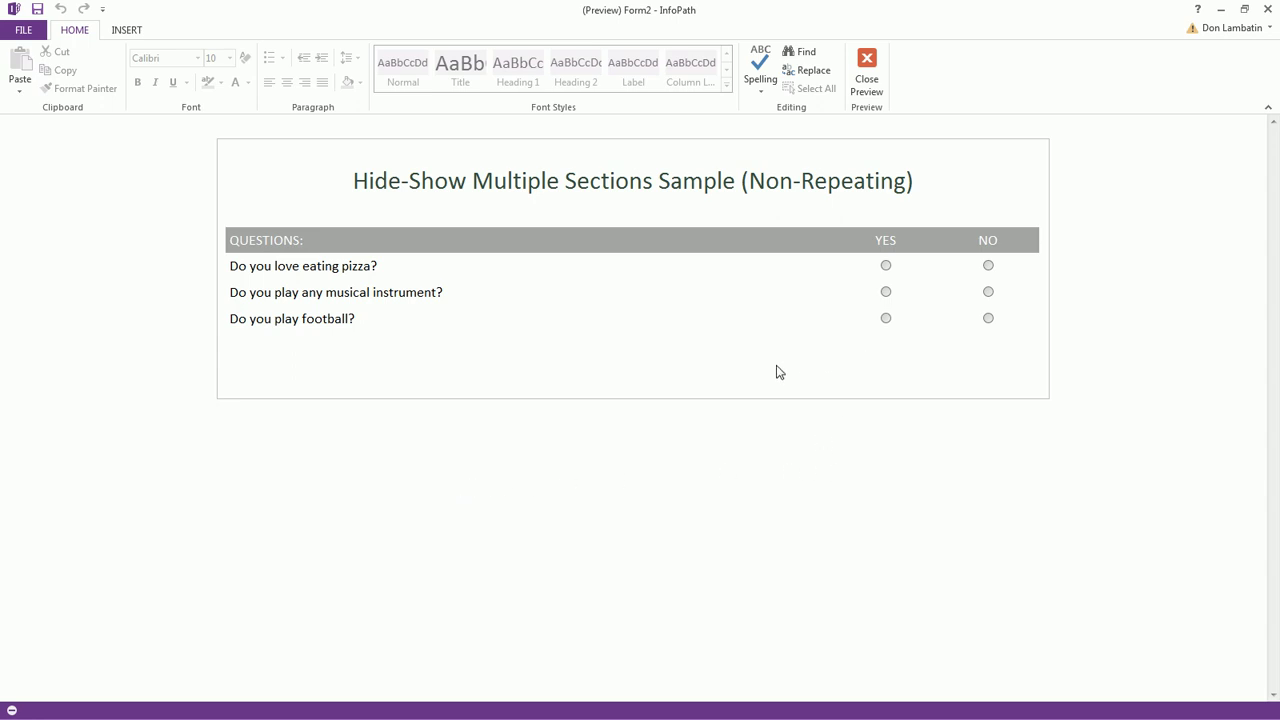
left_click(886, 270)
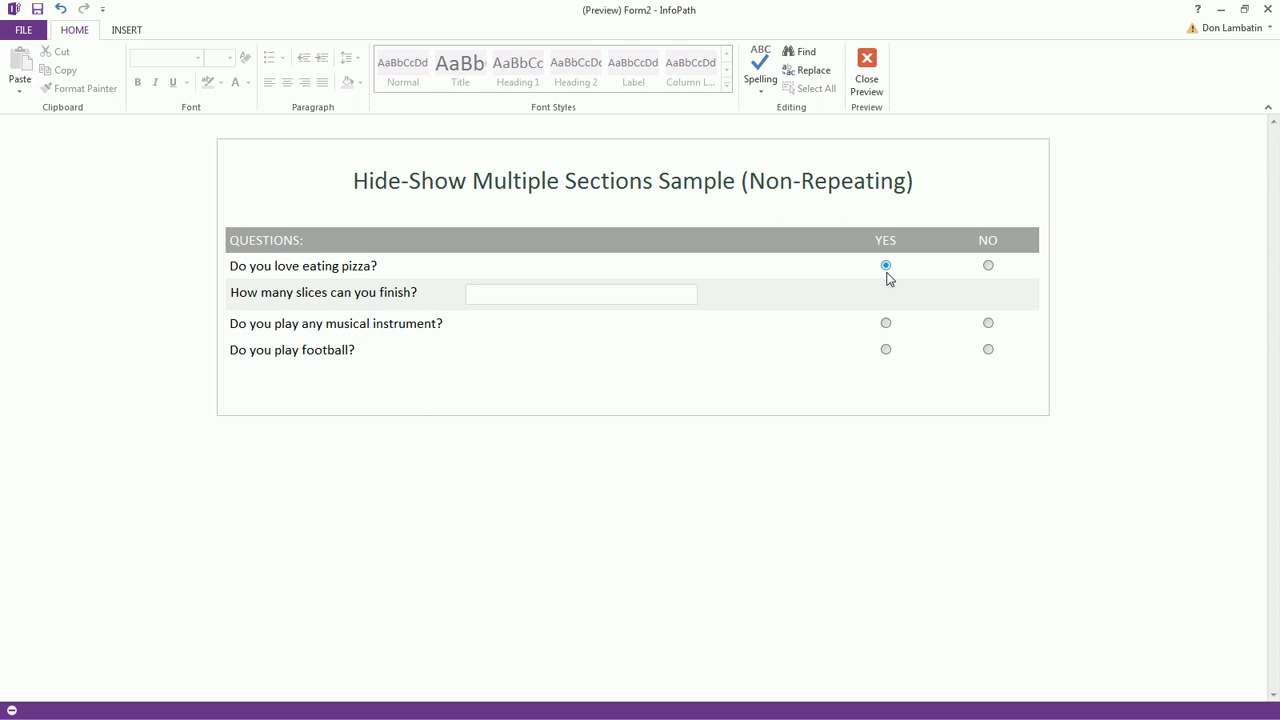
left_click(886, 323)
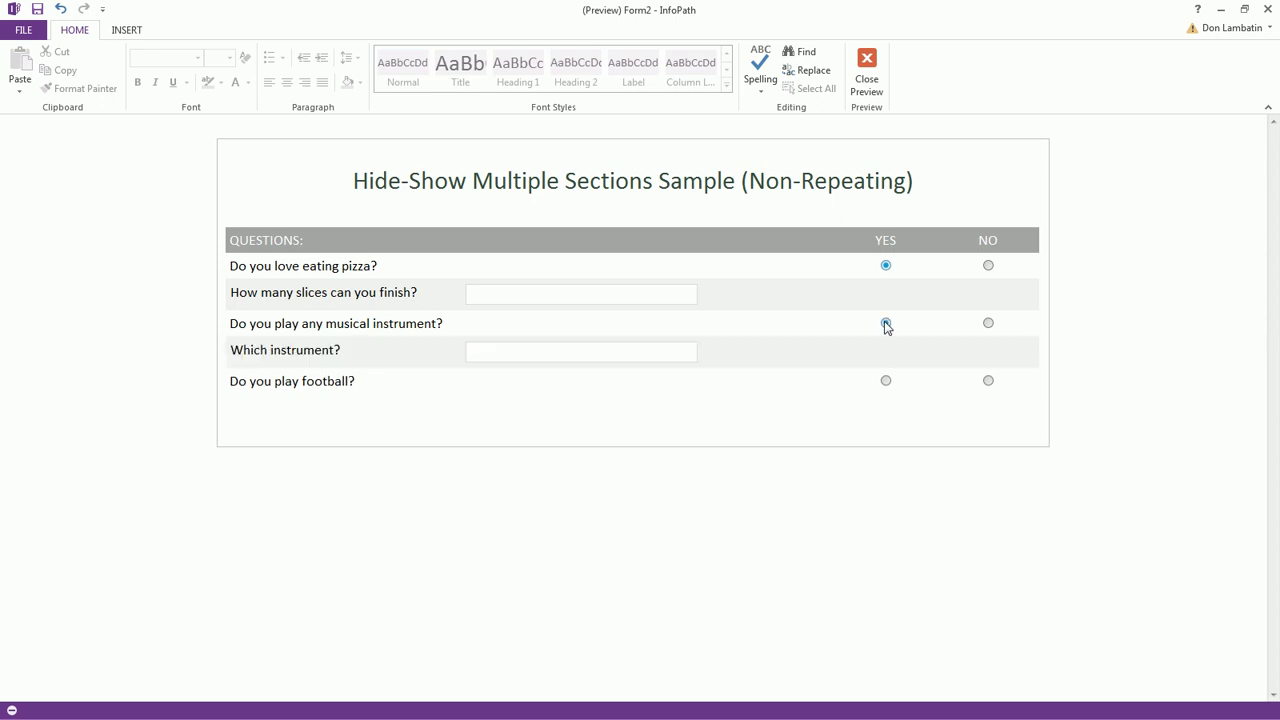
left_click(886, 381)
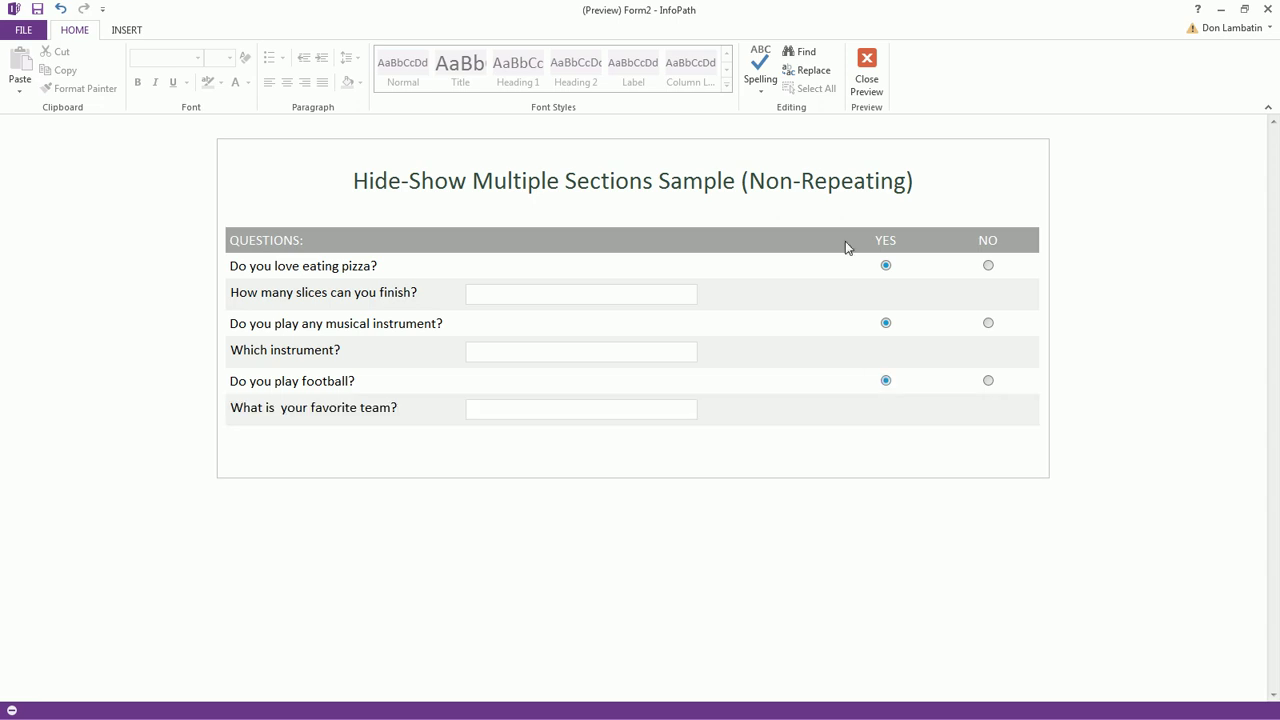
left_click(884, 84)
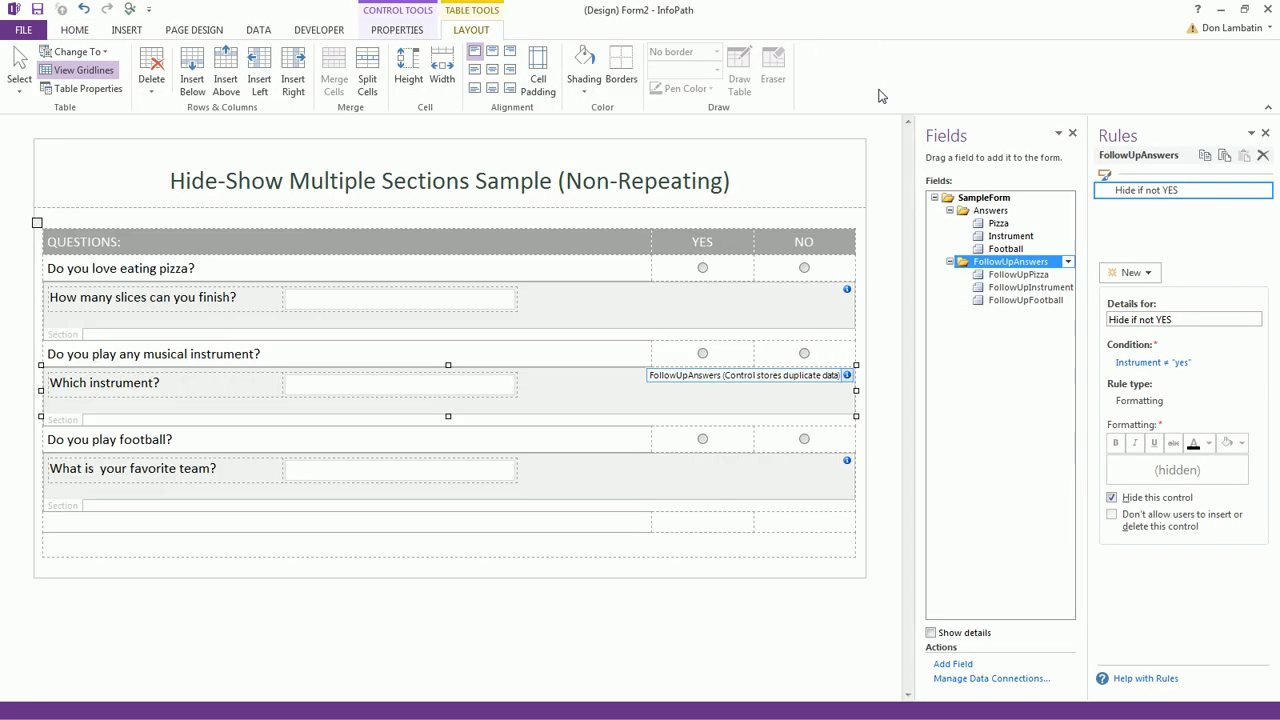
Review the condition of the hide rule on each of the three follow-up sections.
left_click(60, 338)
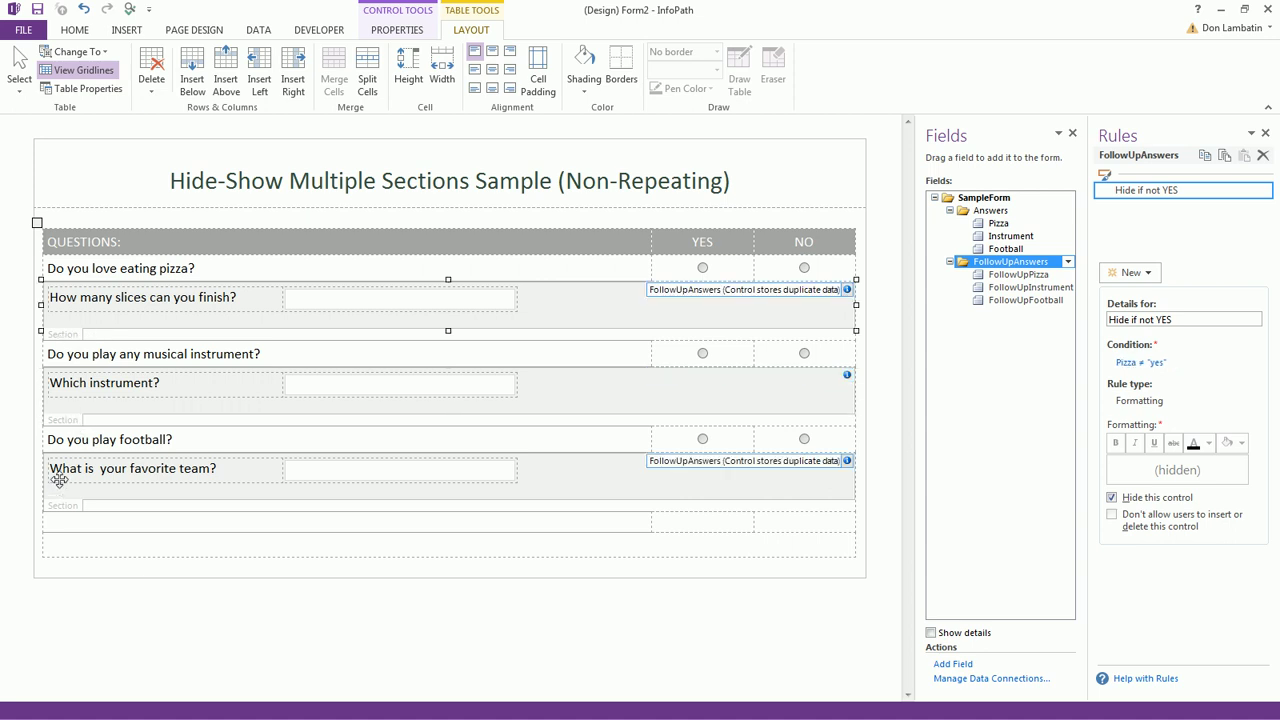
left_click(58, 423)
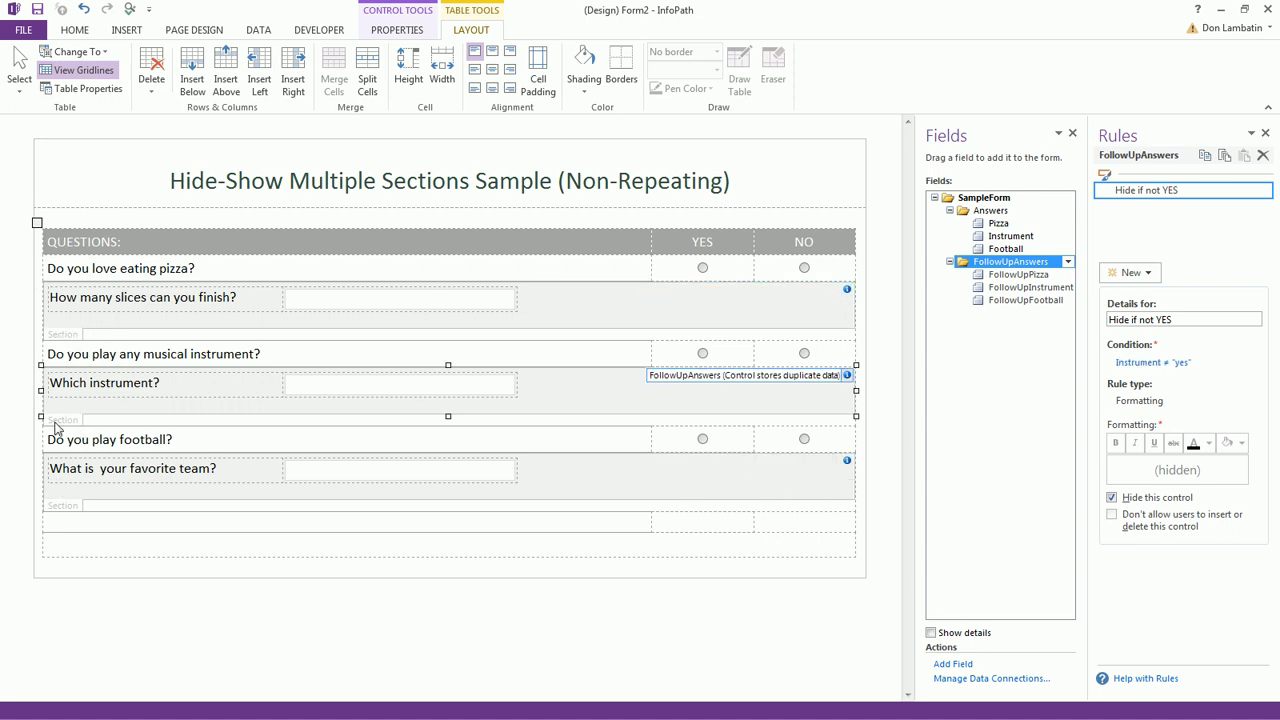
left_click(66, 510)
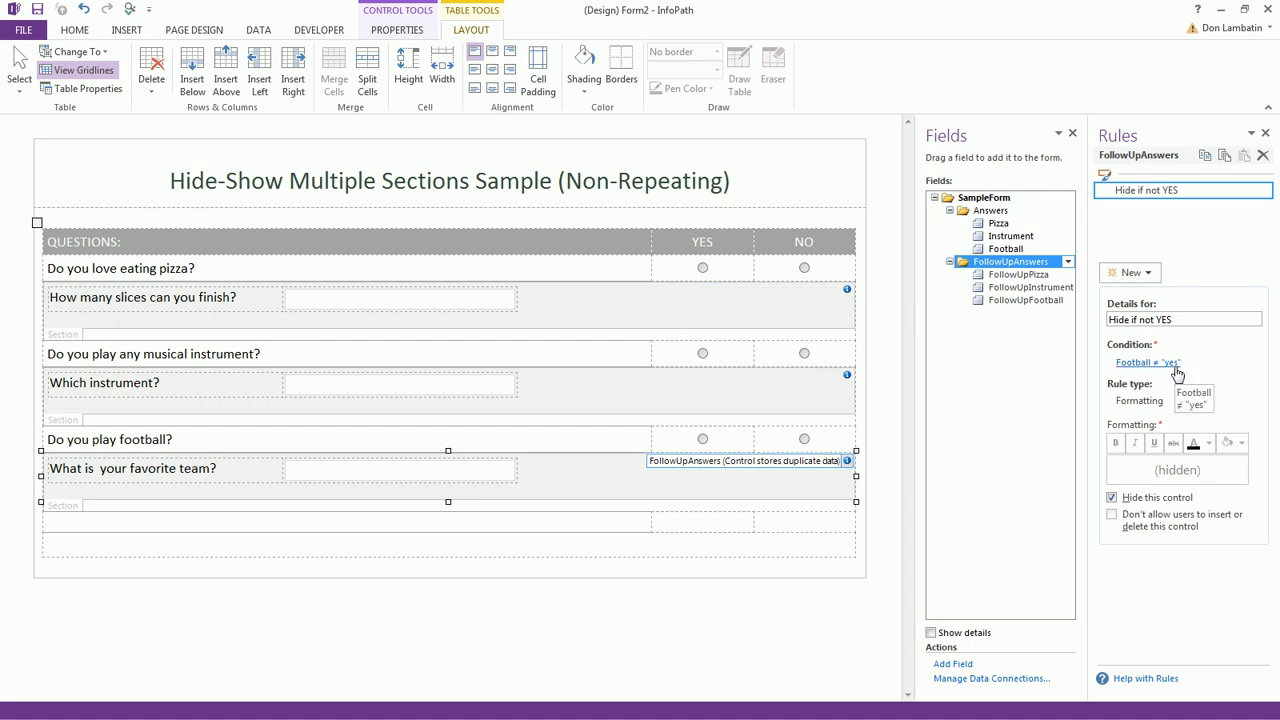
left_click(68, 426)
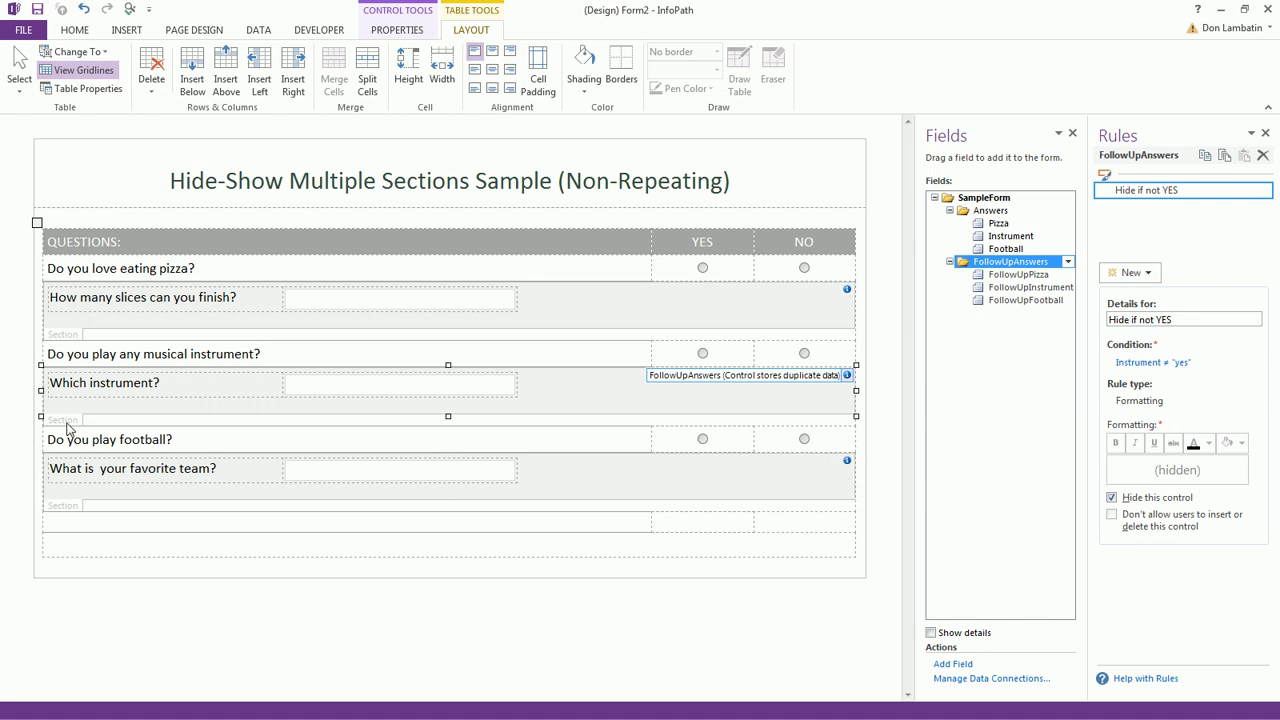
left_click(68, 332)
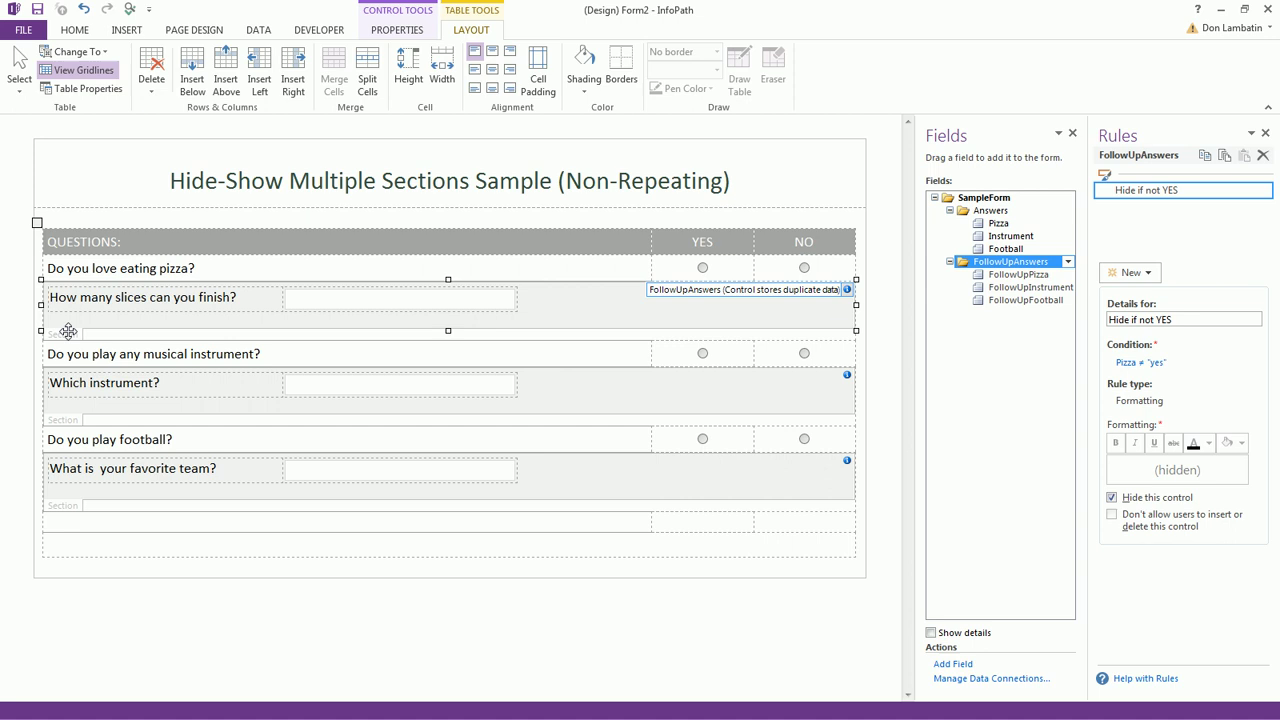
Change the instrument follow-up section's hide rule condition to Instrument is not equal to "no".
left_click(74, 422)
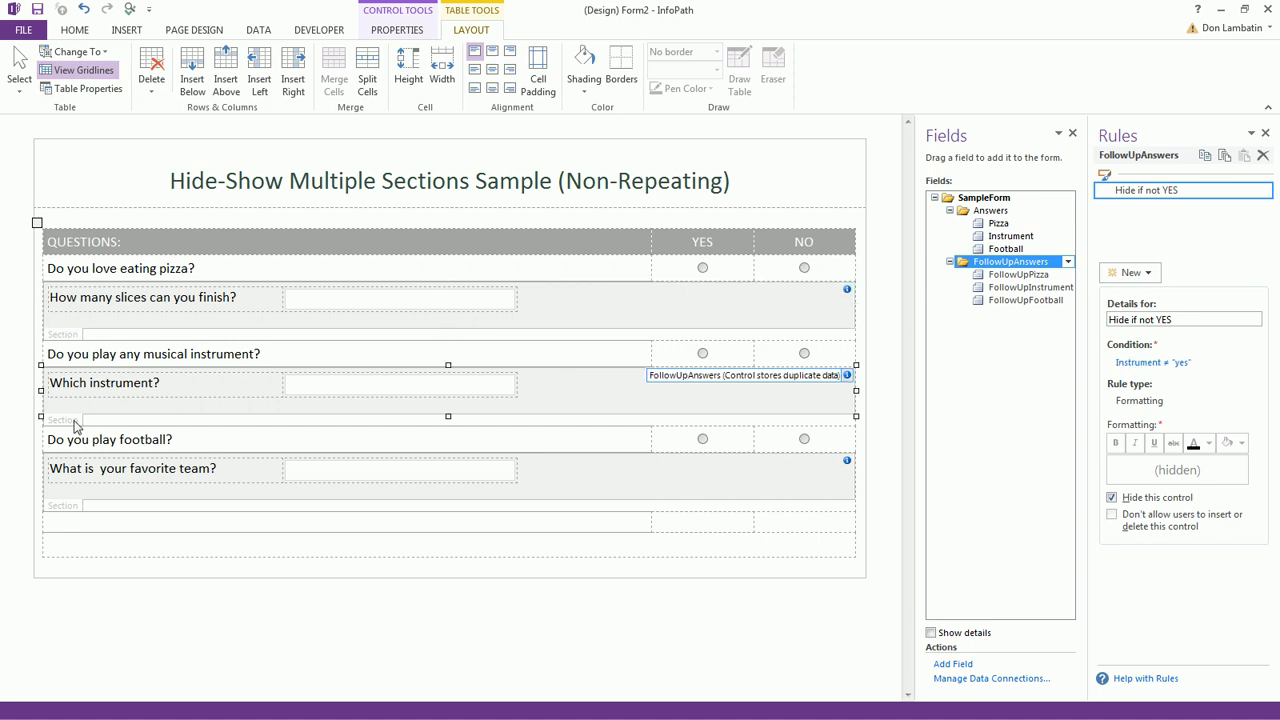
left_click(1168, 363)
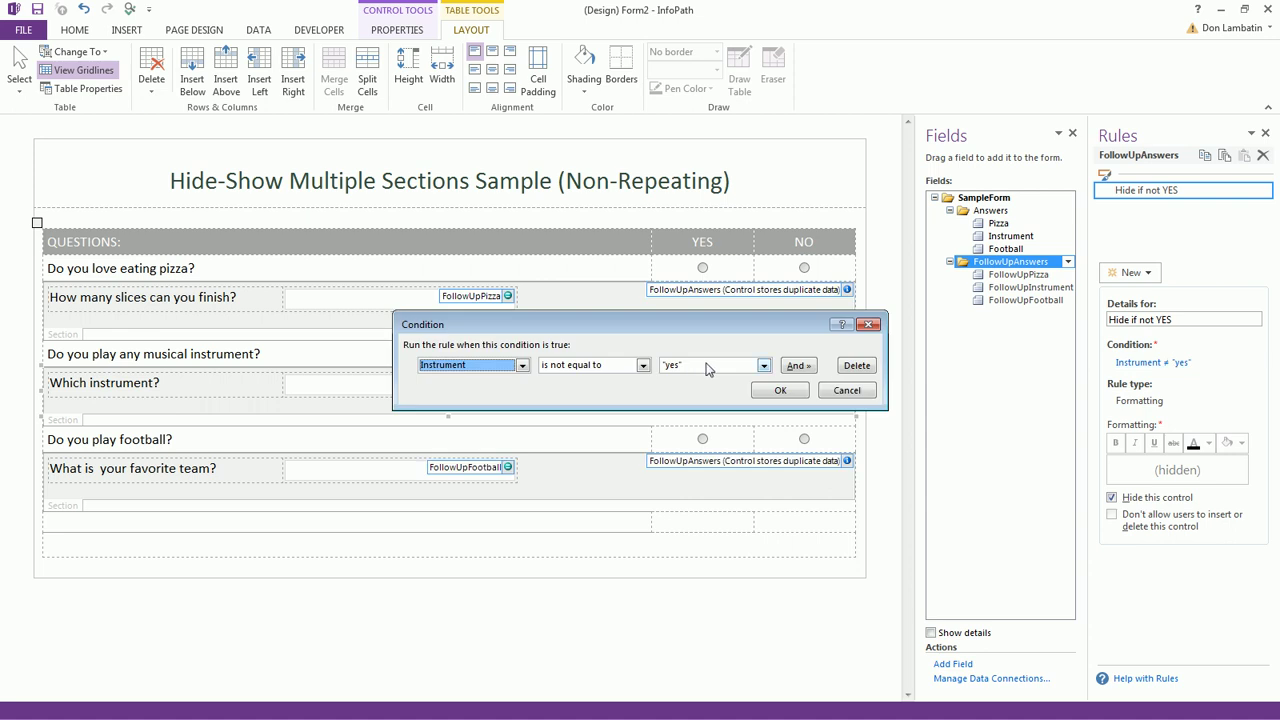
left_click(710, 366)
left_click(681, 392)
type("no")
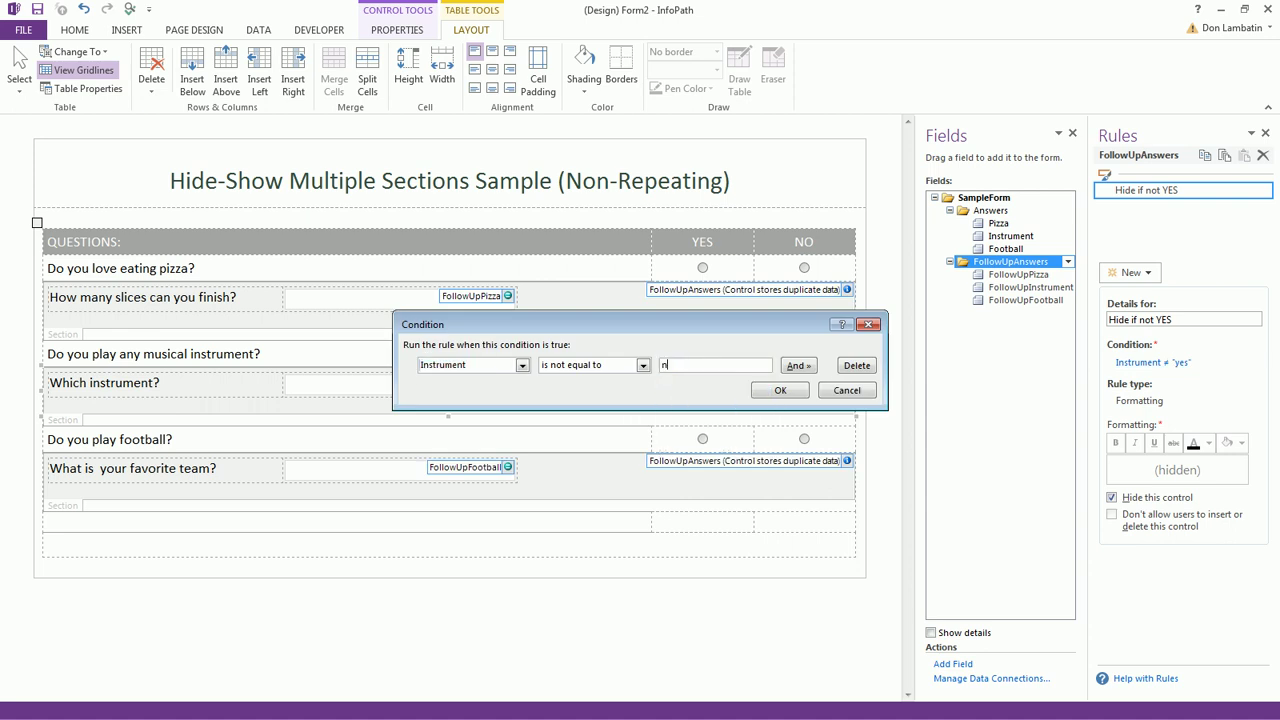
left_click(777, 391)
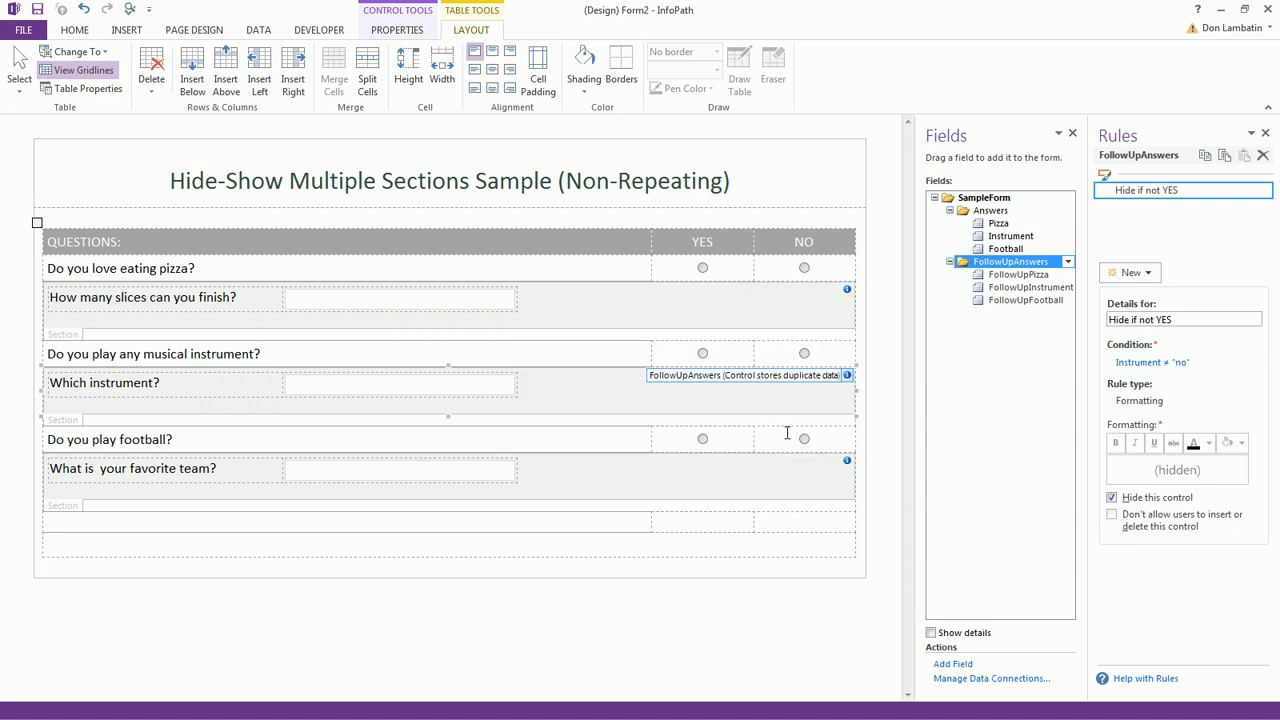
Replace the instrument section's label "Which instrument?" with "Why not?" and check the form in a brief preview.
triple_click(123, 386)
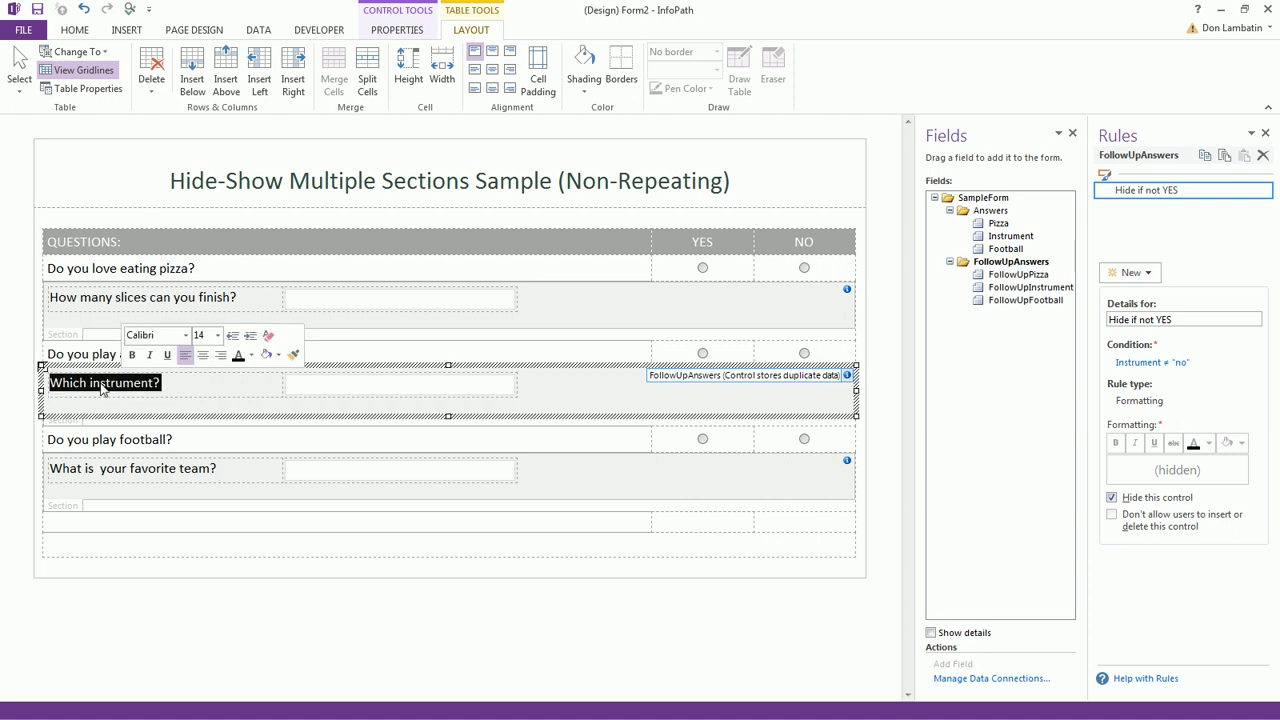
double_click(68, 386)
triple_click(68, 386)
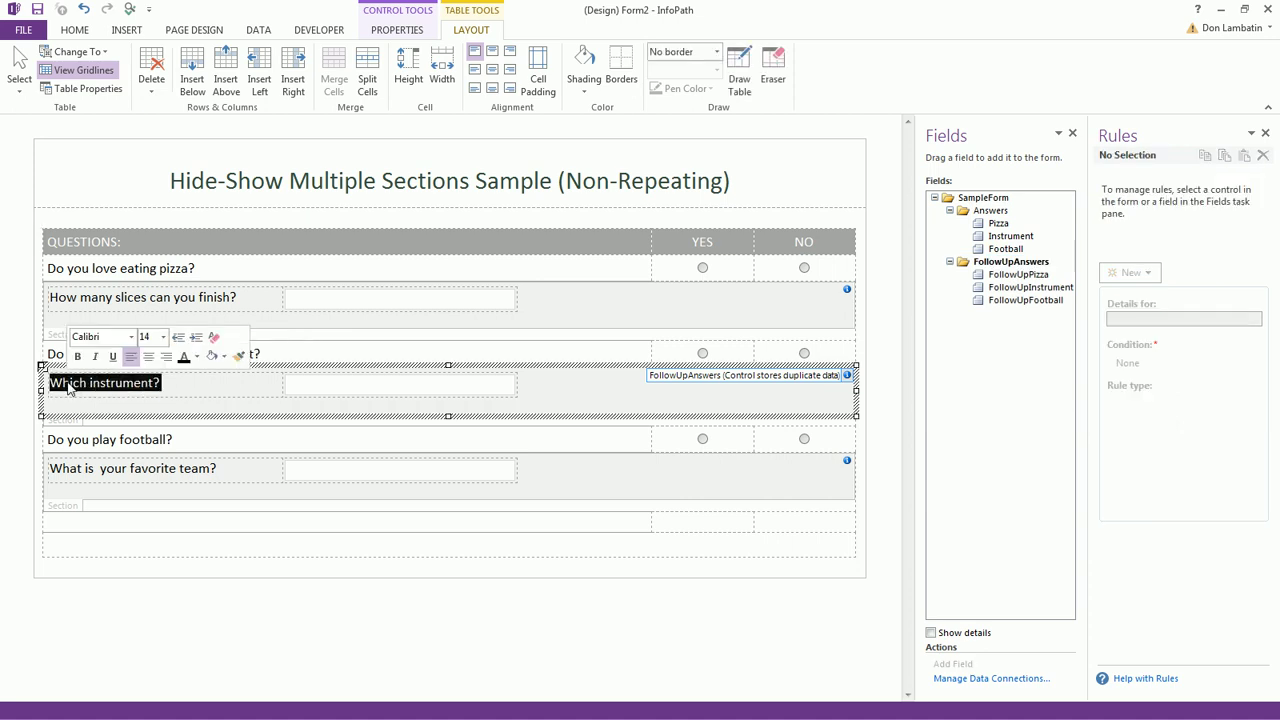
type("W")
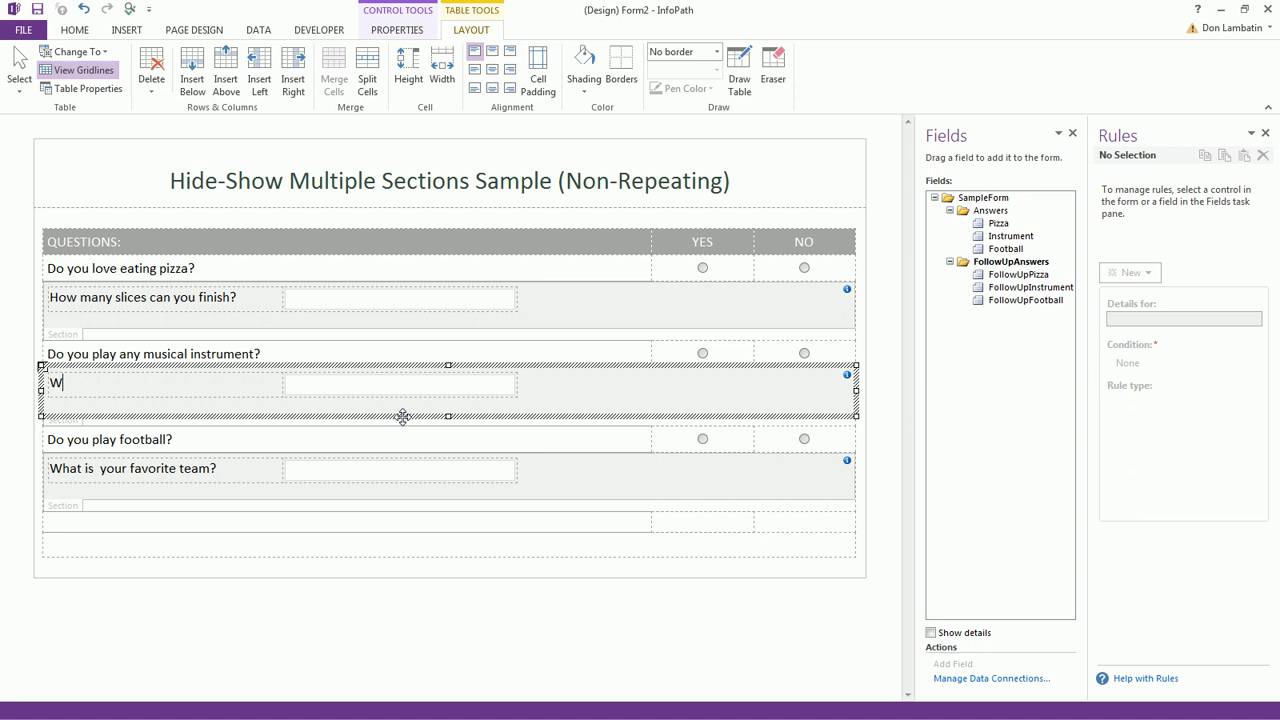
type("hy not?")
left_click(130, 17)
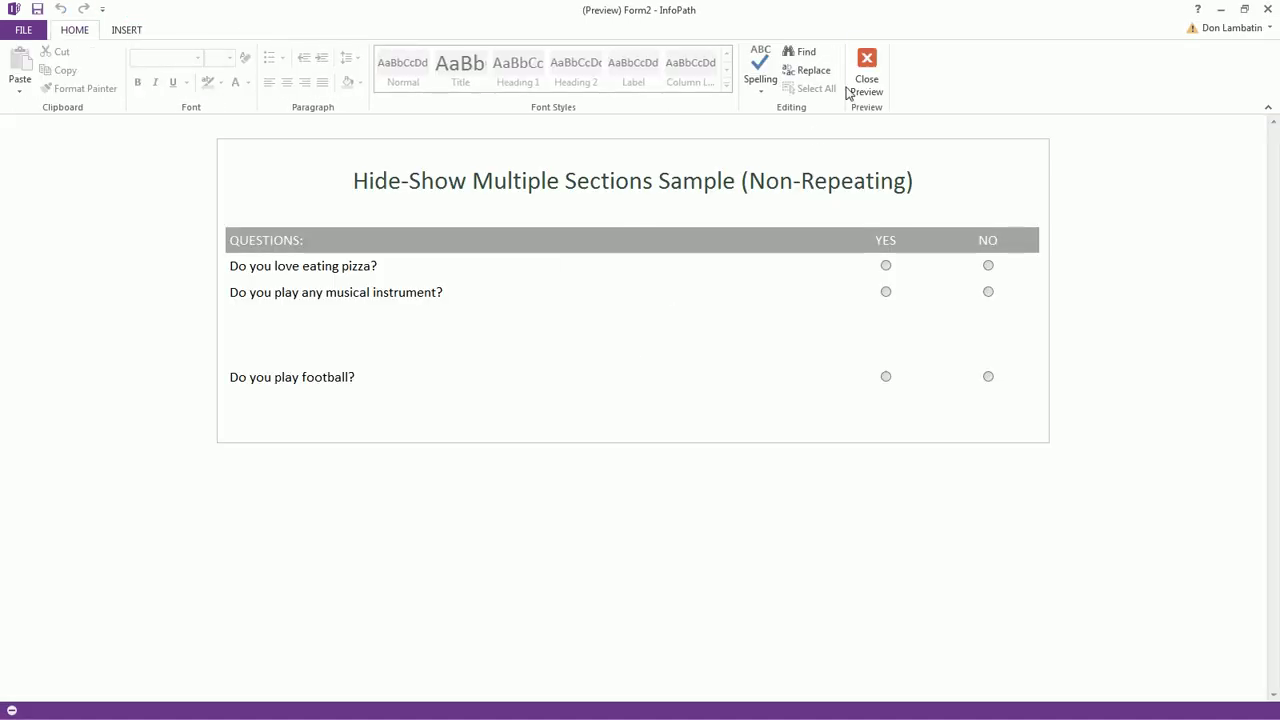
left_click(855, 90)
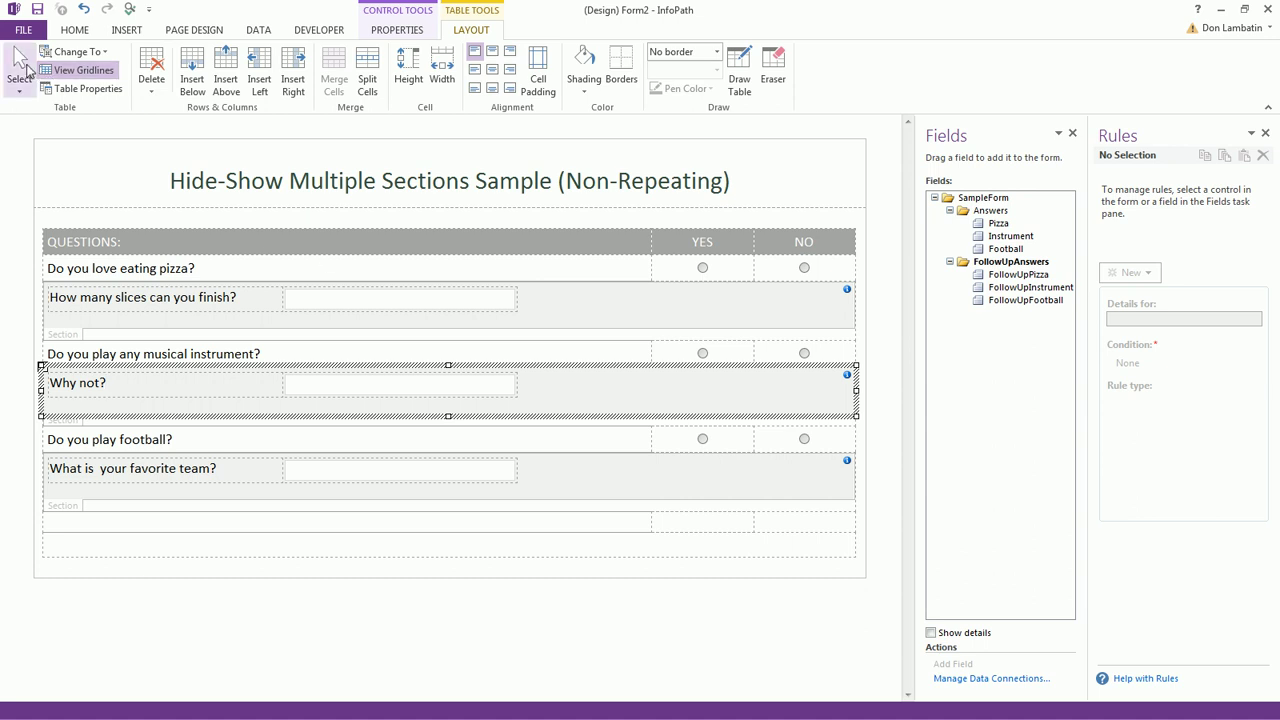
left_click(19, 80)
left_click(42, 147)
left_click(107, 91)
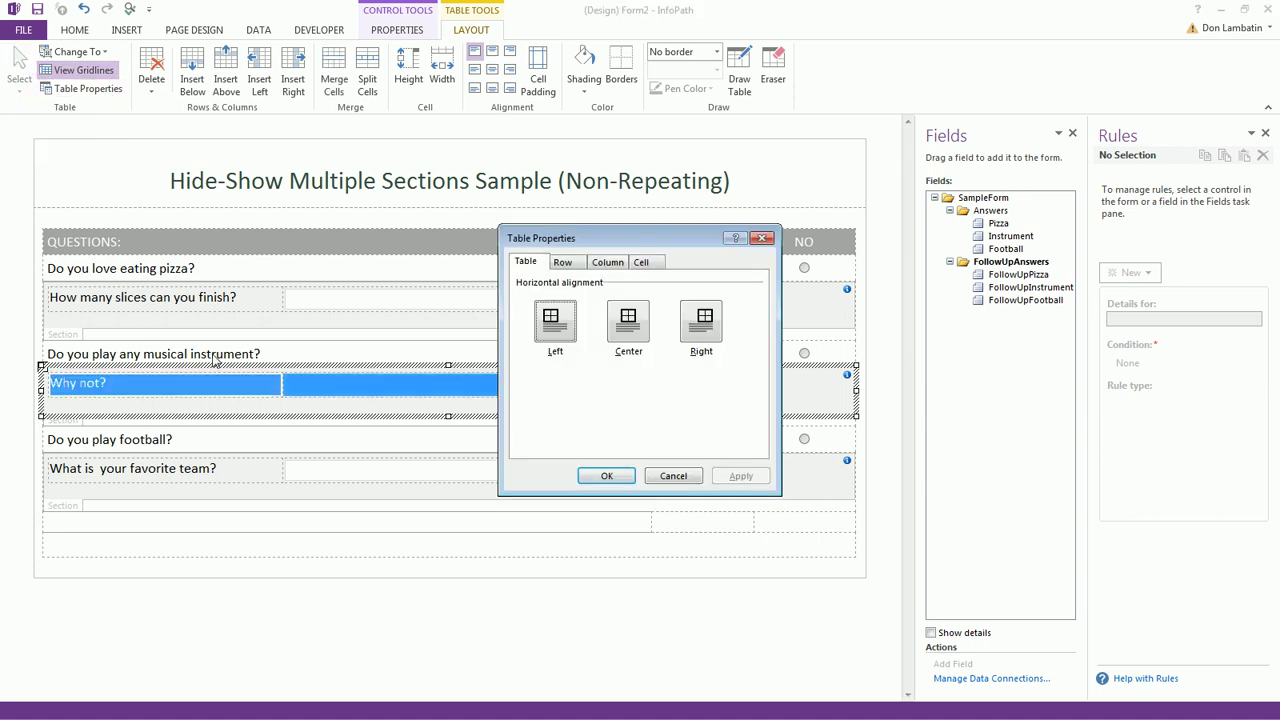
left_click(668, 473)
left_click(171, 408)
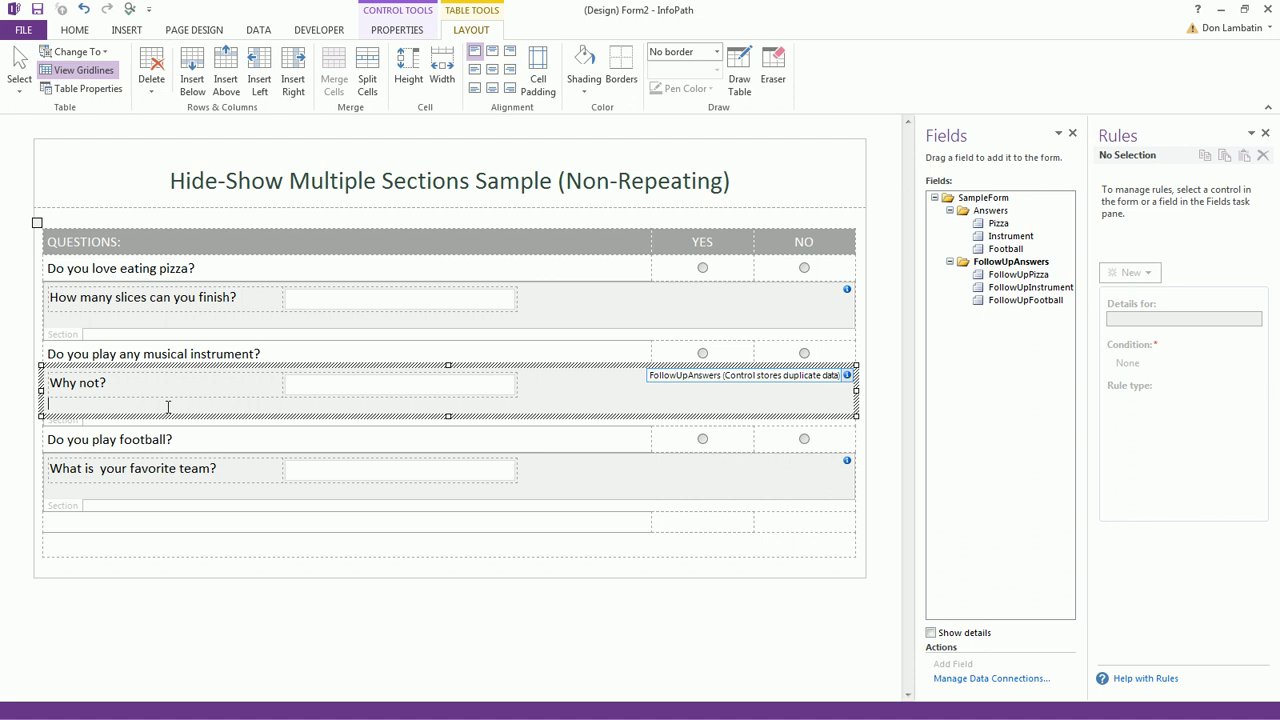
key("Return")
key("BackSpace")
Set all rows of the questions table to automatic row height.
left_click(198, 434)
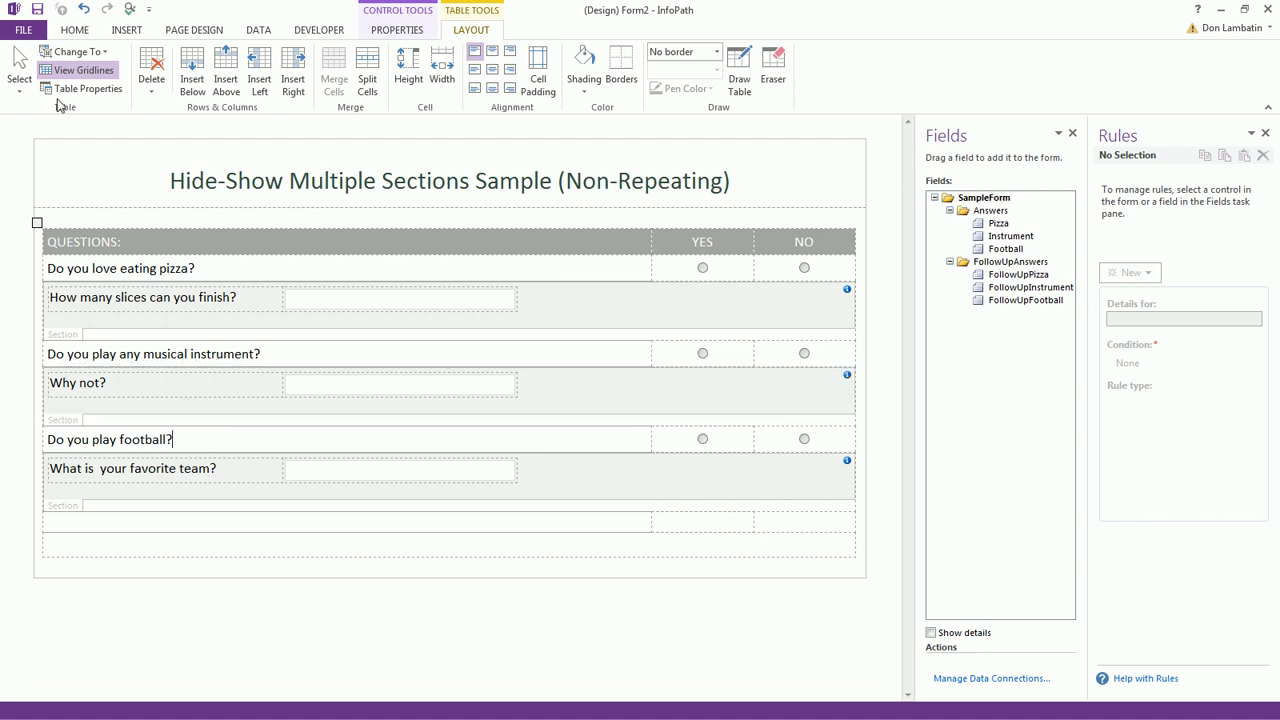
left_click(24, 72)
left_click(40, 166)
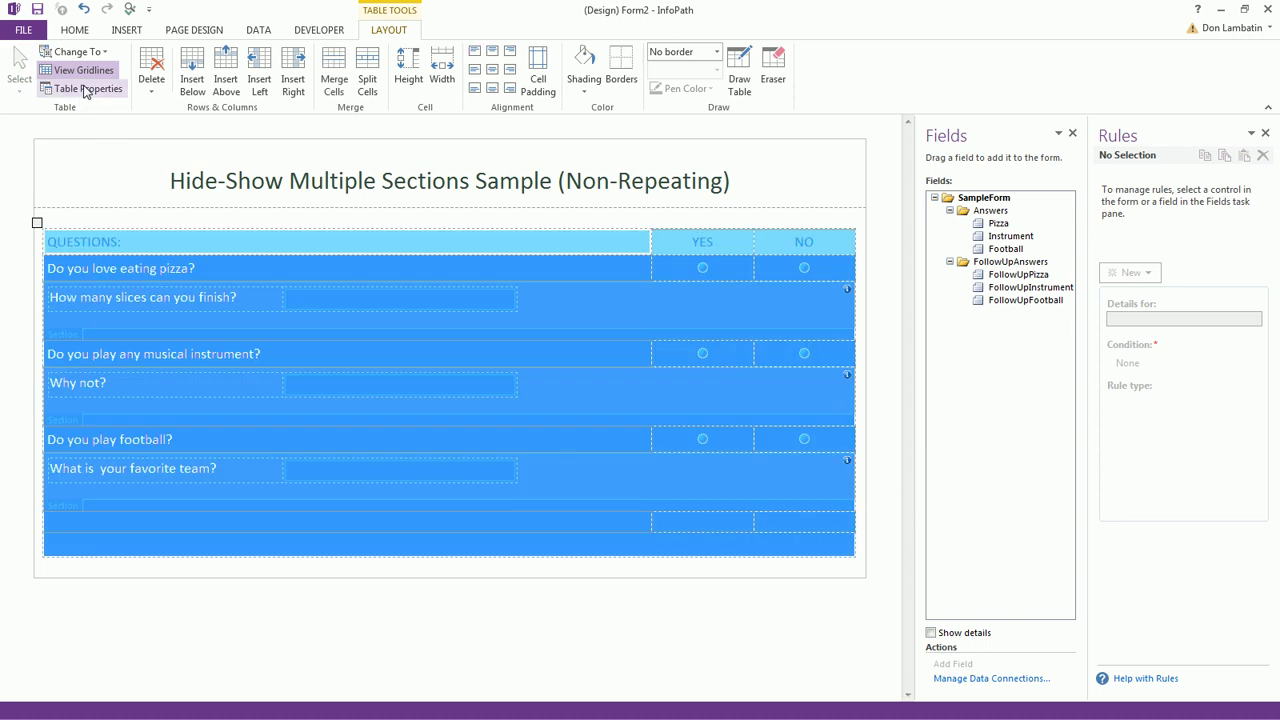
left_click(88, 88)
left_click(565, 264)
left_click(545, 316)
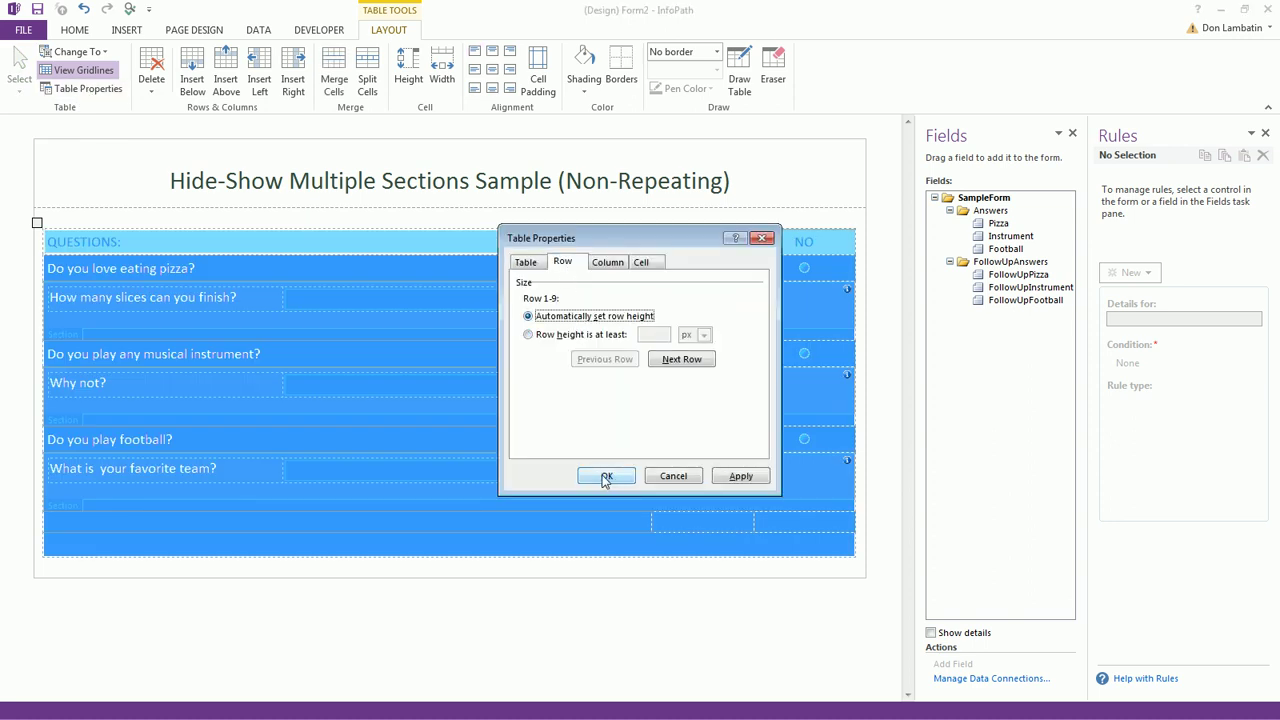
left_click(594, 478)
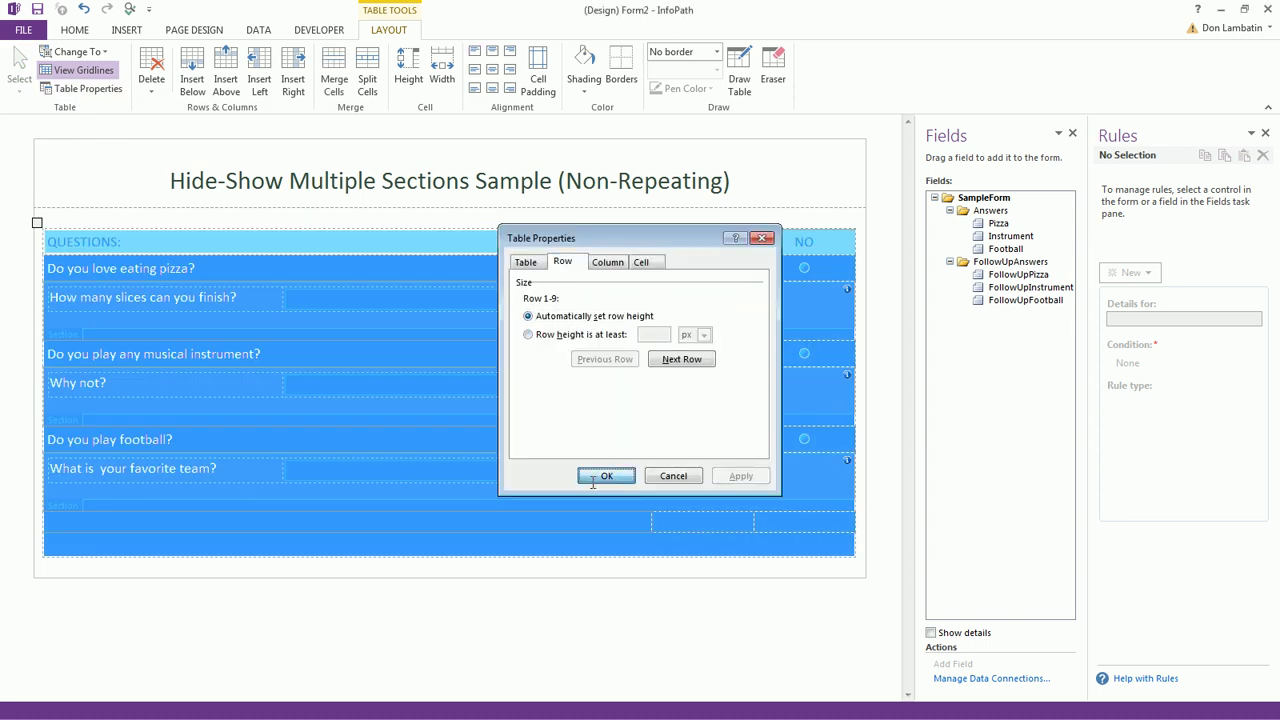
Preview the form, answering YES to all three questions and switching the instrument answer to NO, and close the preview.
left_click(131, 9)
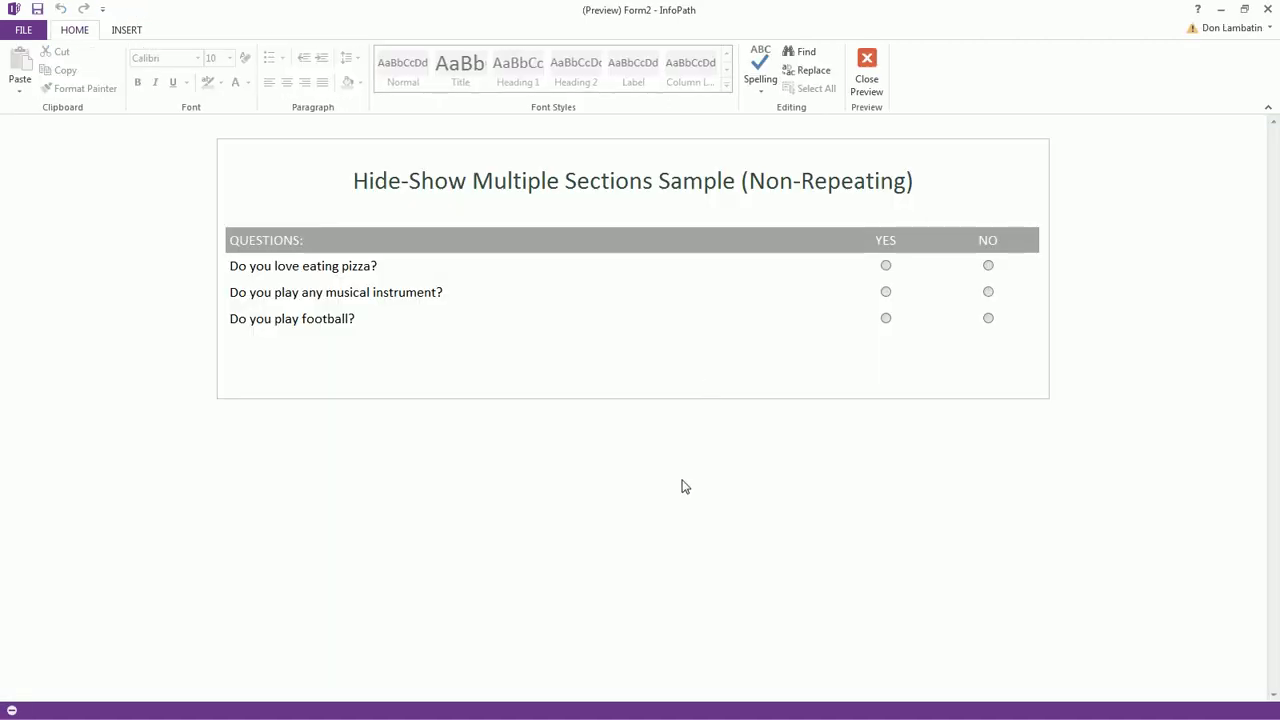
left_click(885, 266)
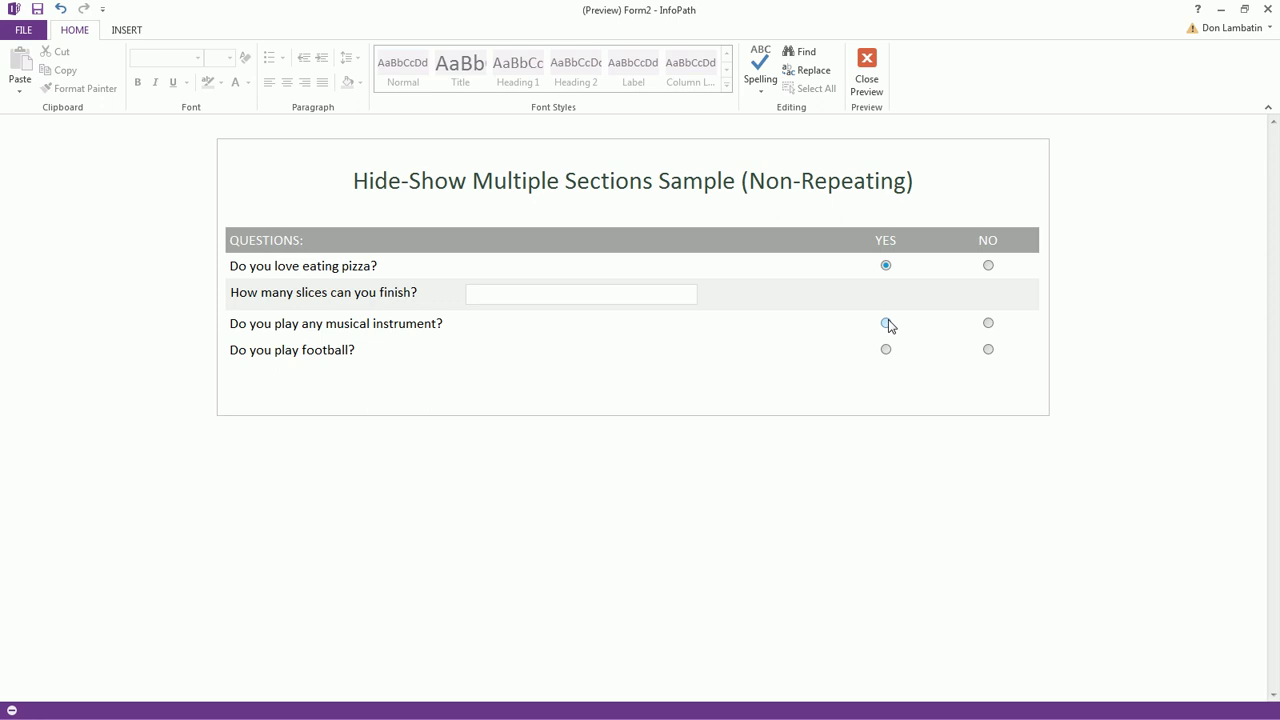
left_click(885, 323)
left_click(885, 350)
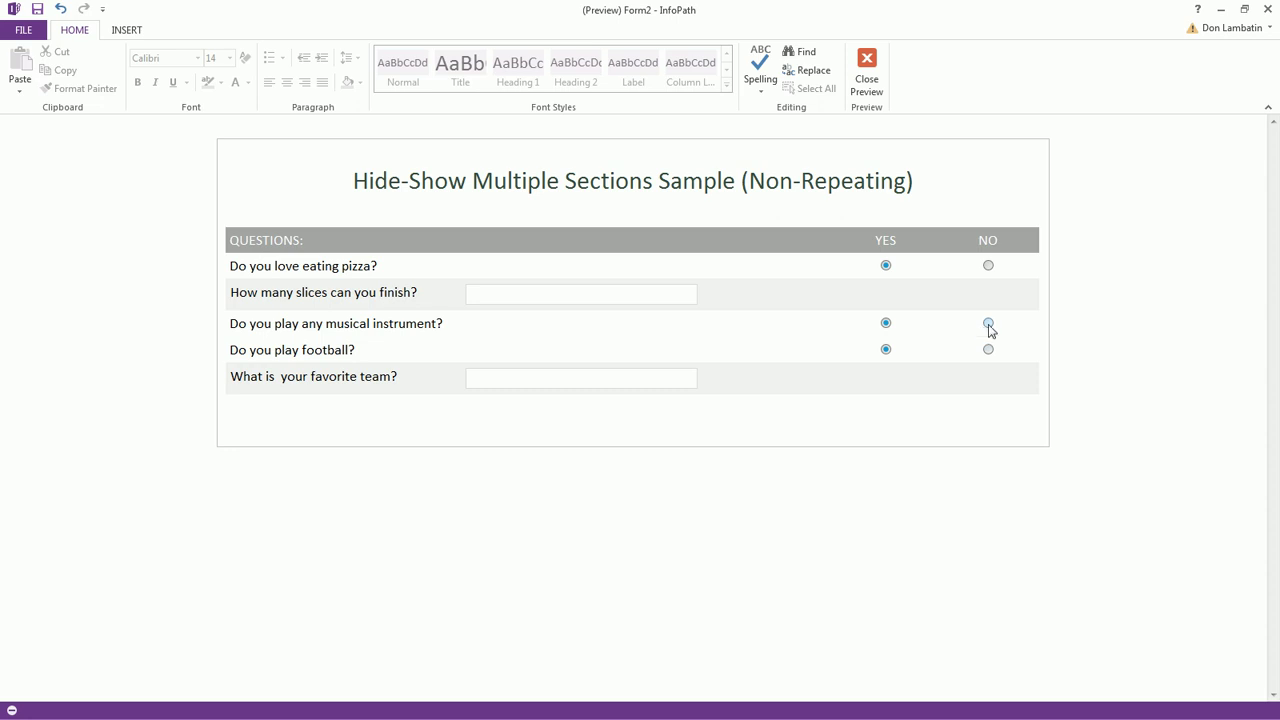
left_click(988, 324)
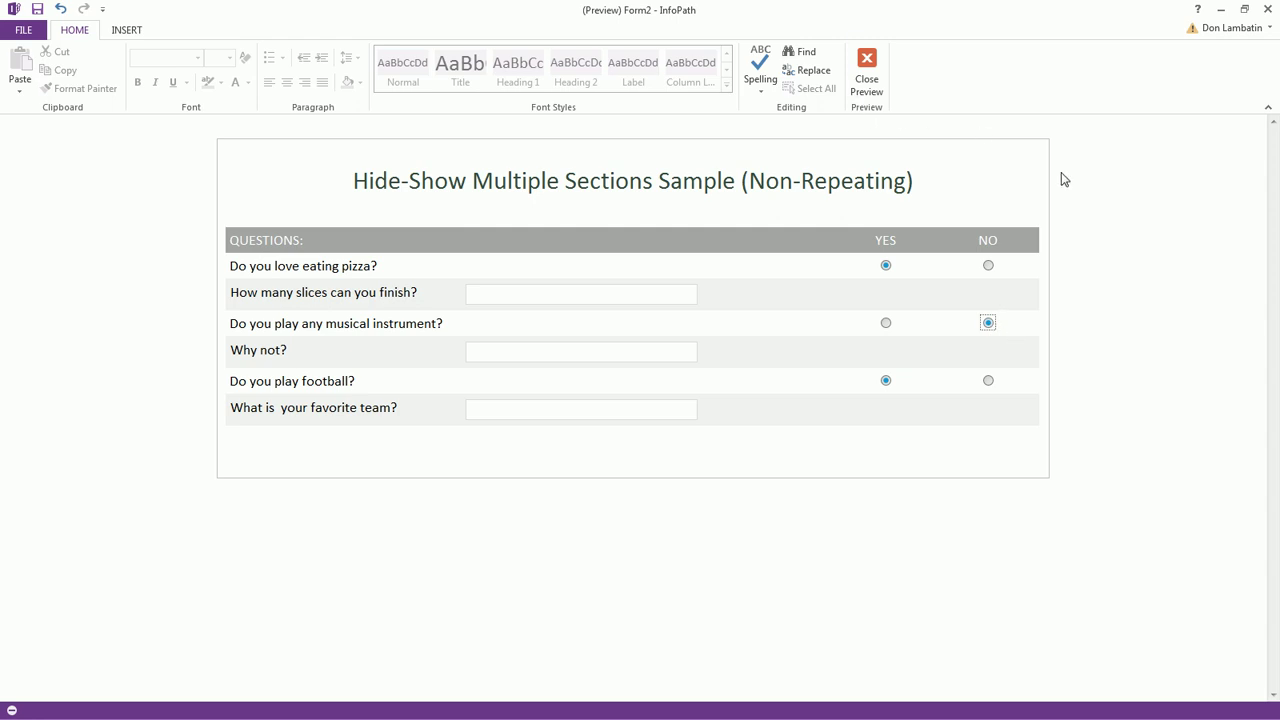
left_click(870, 82)
Enter "Do you want to build a snowman" at font size 14 in the empty row below the football follow-up section.
left_click(231, 606)
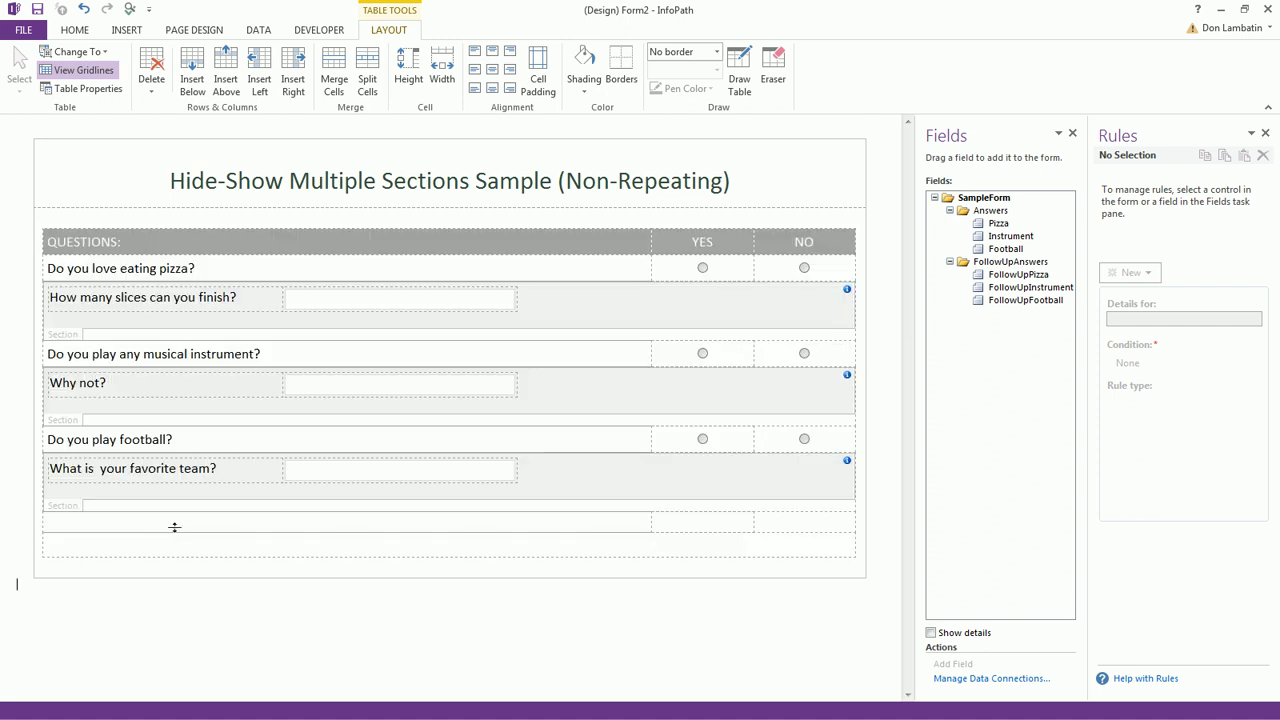
left_click(185, 523)
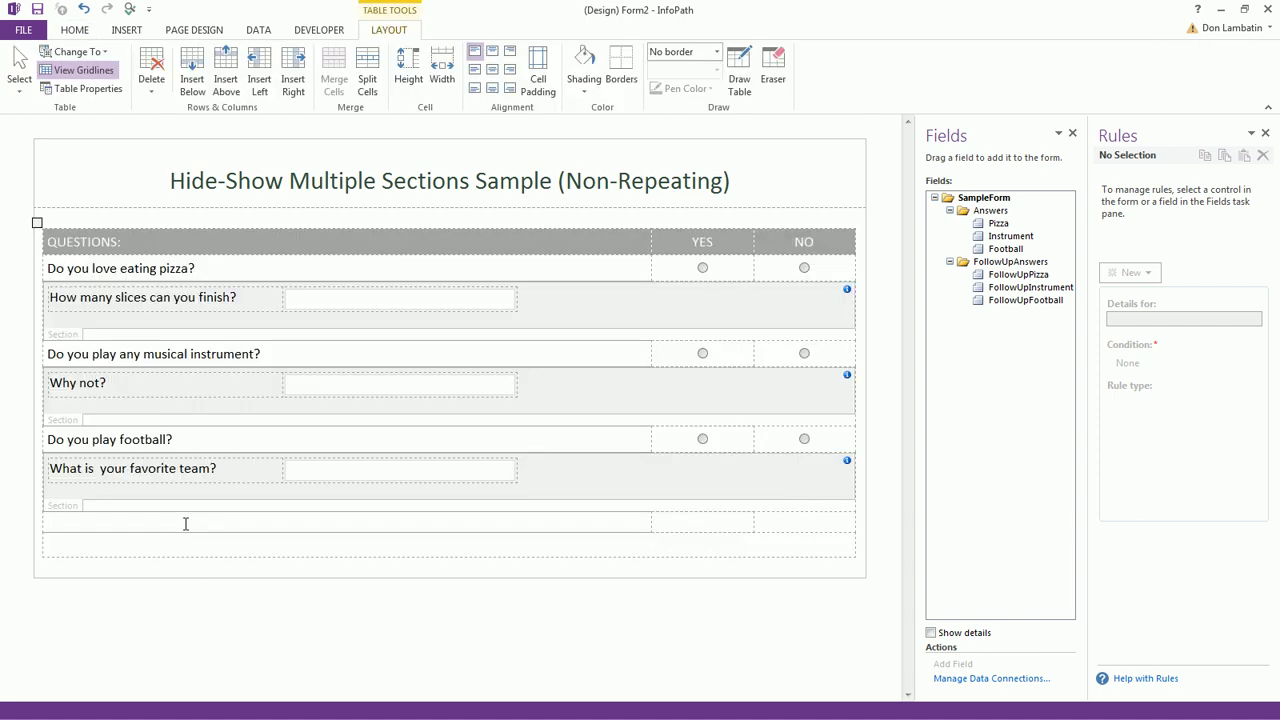
left_click(75, 30)
left_click(224, 58)
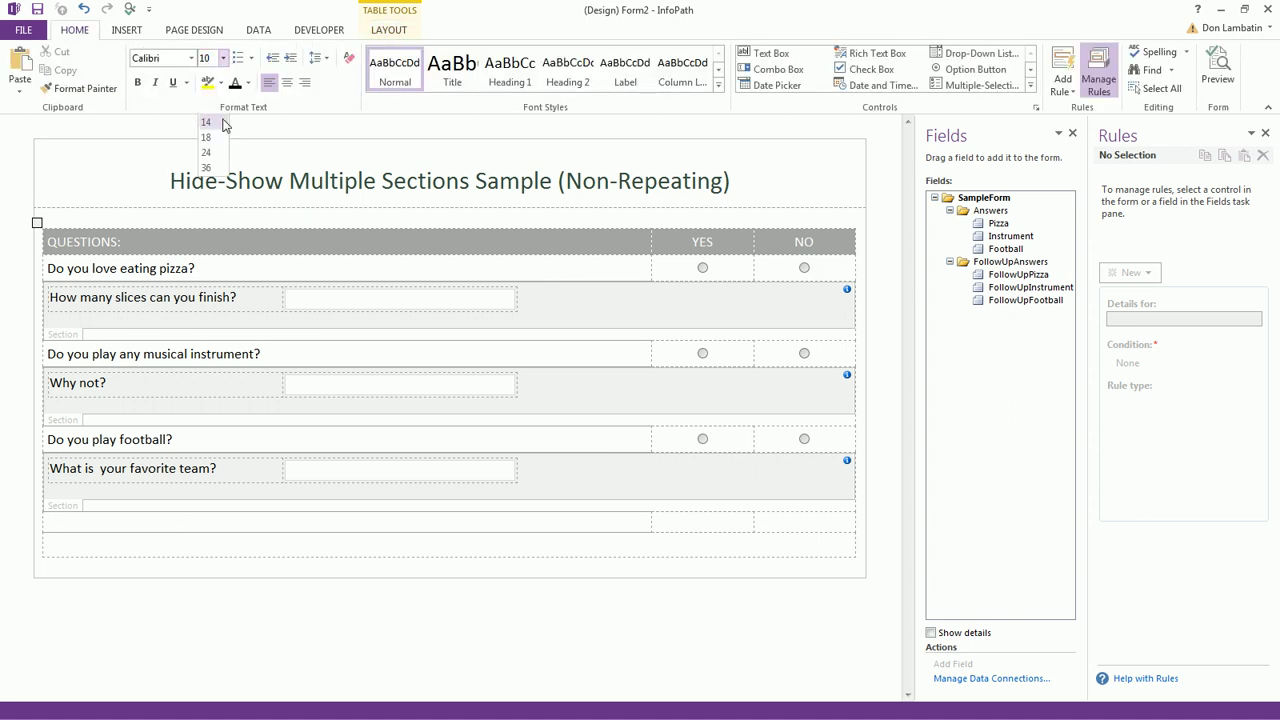
left_click(208, 126)
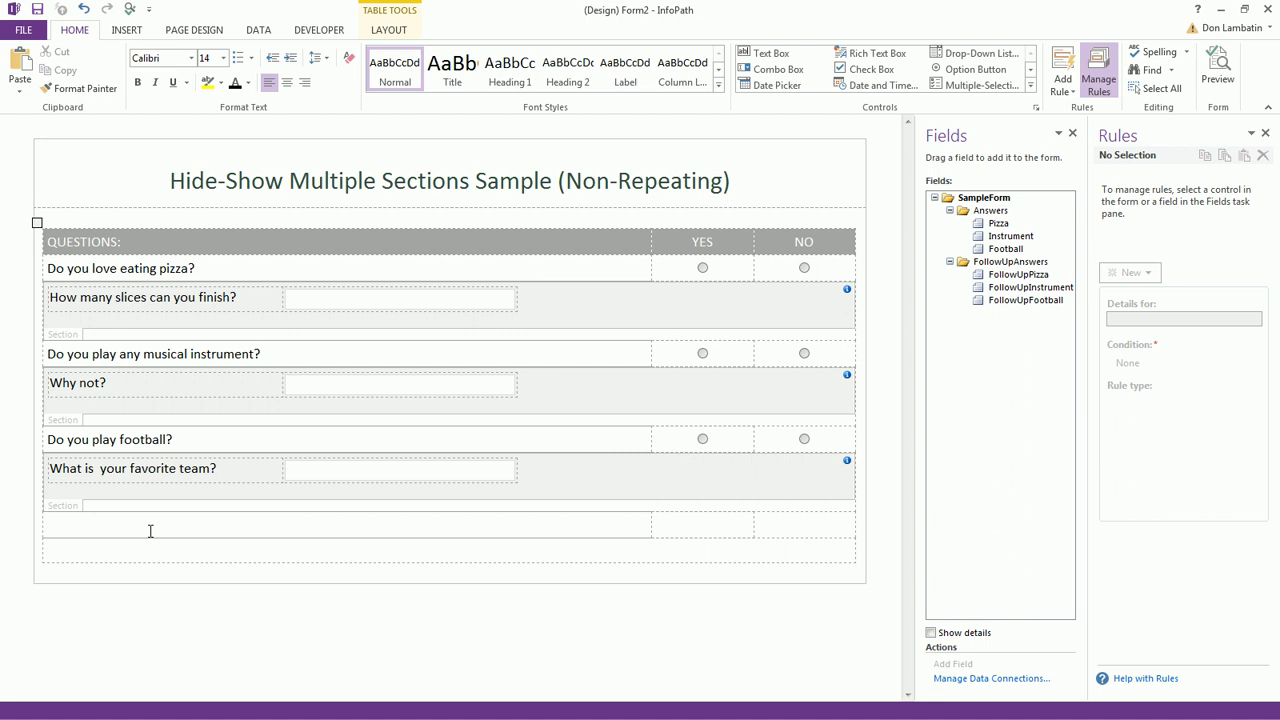
type("Do you want to build a snowman")
Add a Text (string) field named Snowman to the Answers group.
right_click(985, 214)
left_click(961, 340)
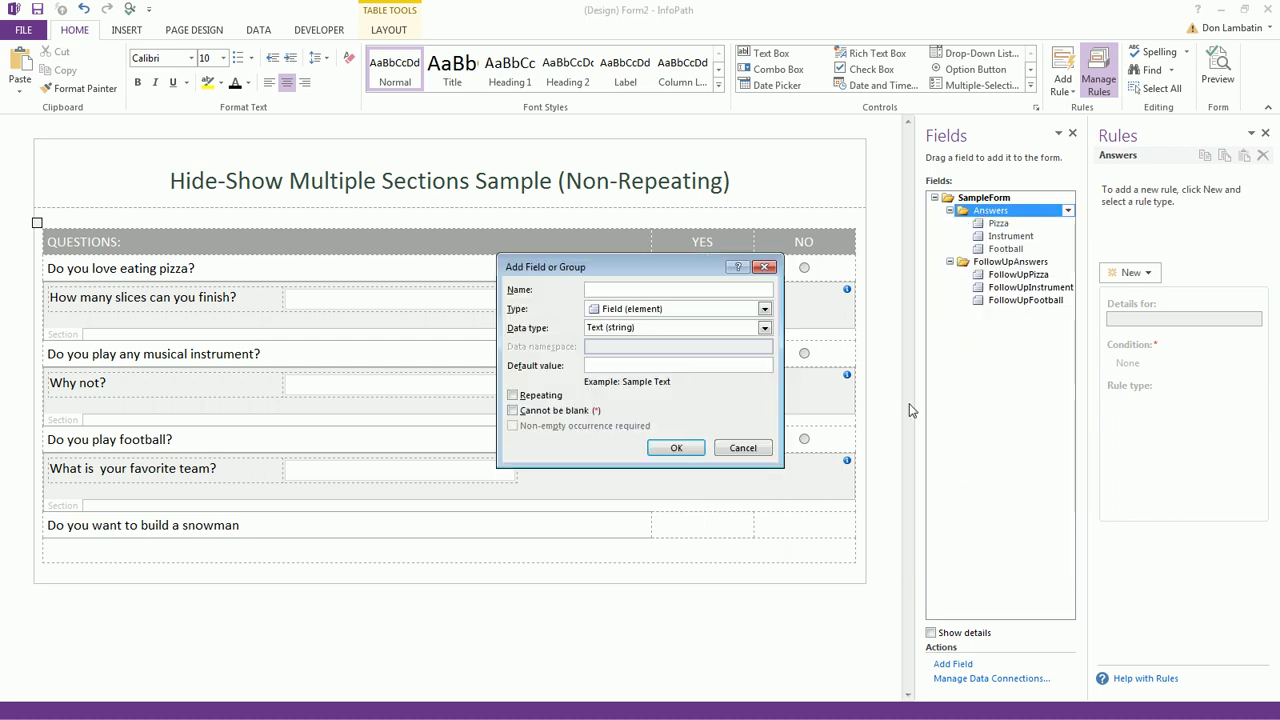
type("Snowman")
left_click(676, 447)
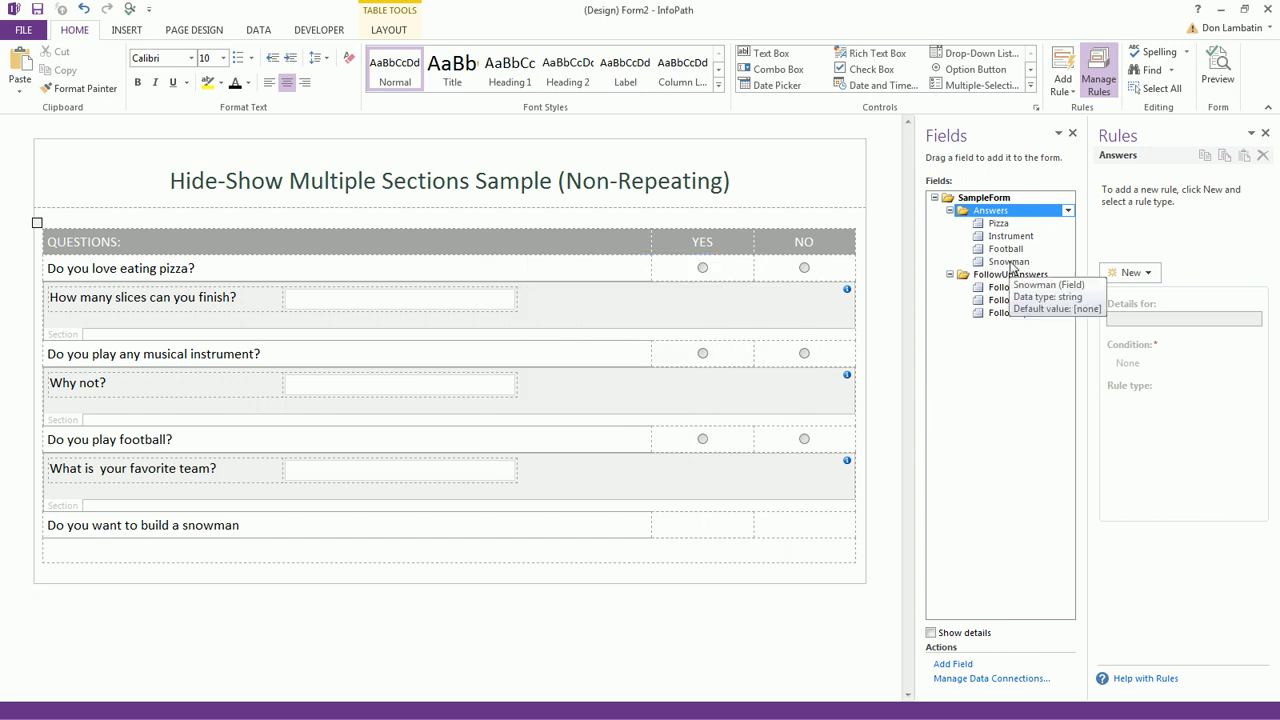
Insert two option buttons bound to the Snowman field in the YES cell of the snowman question.
left_click(1068, 261)
left_click(1003, 353)
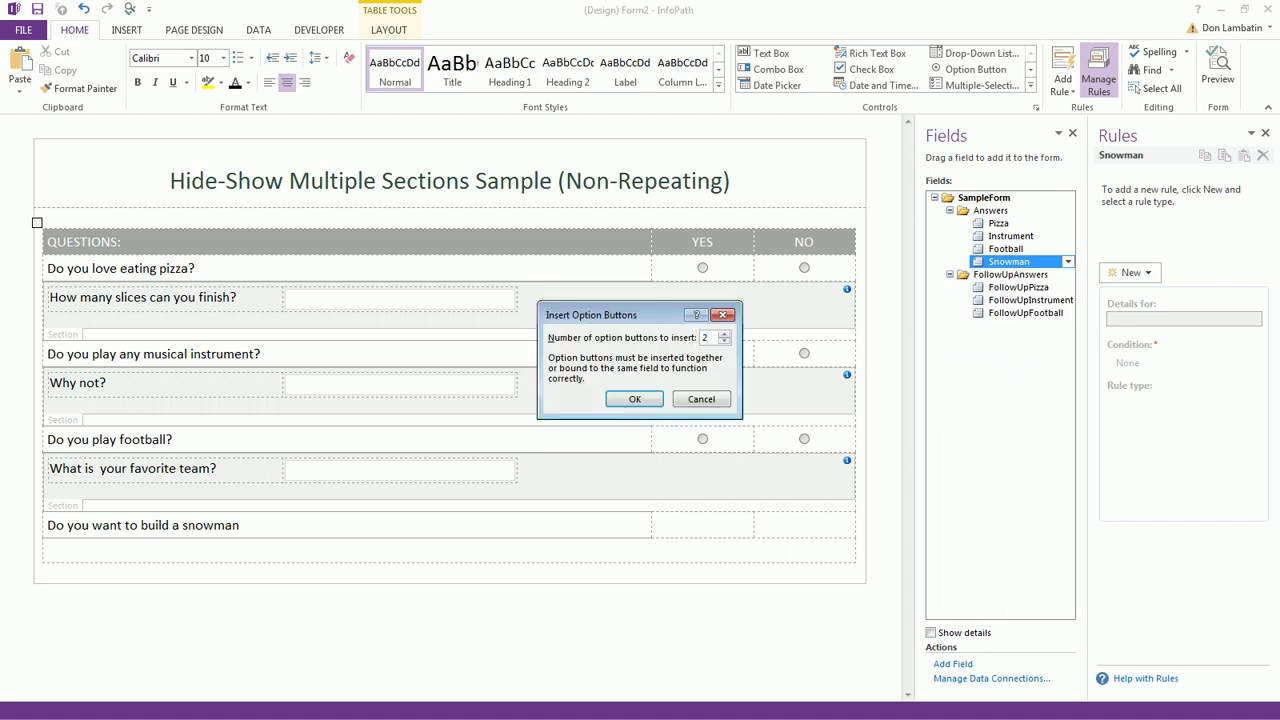
key("Return")
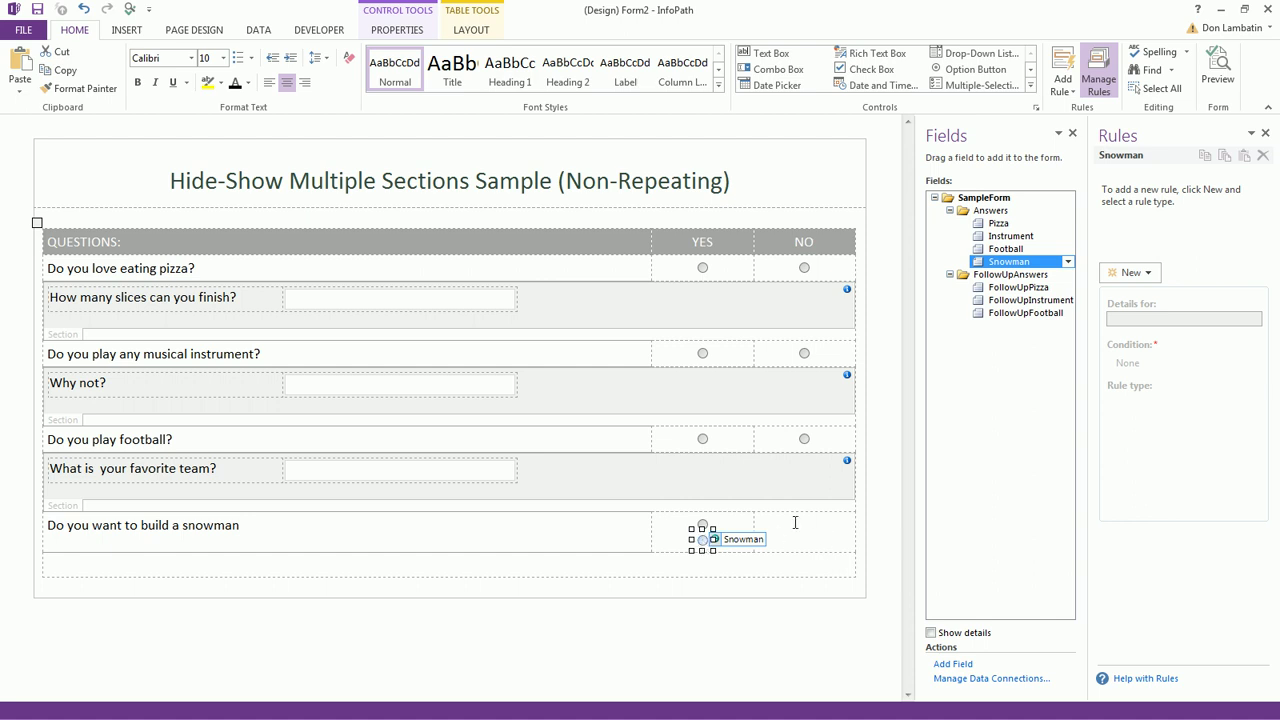
Move the second Snowman option button into the NO cell, remove the leftover blank line, and center the button.
left_click(705, 540)
right_click(705, 540)
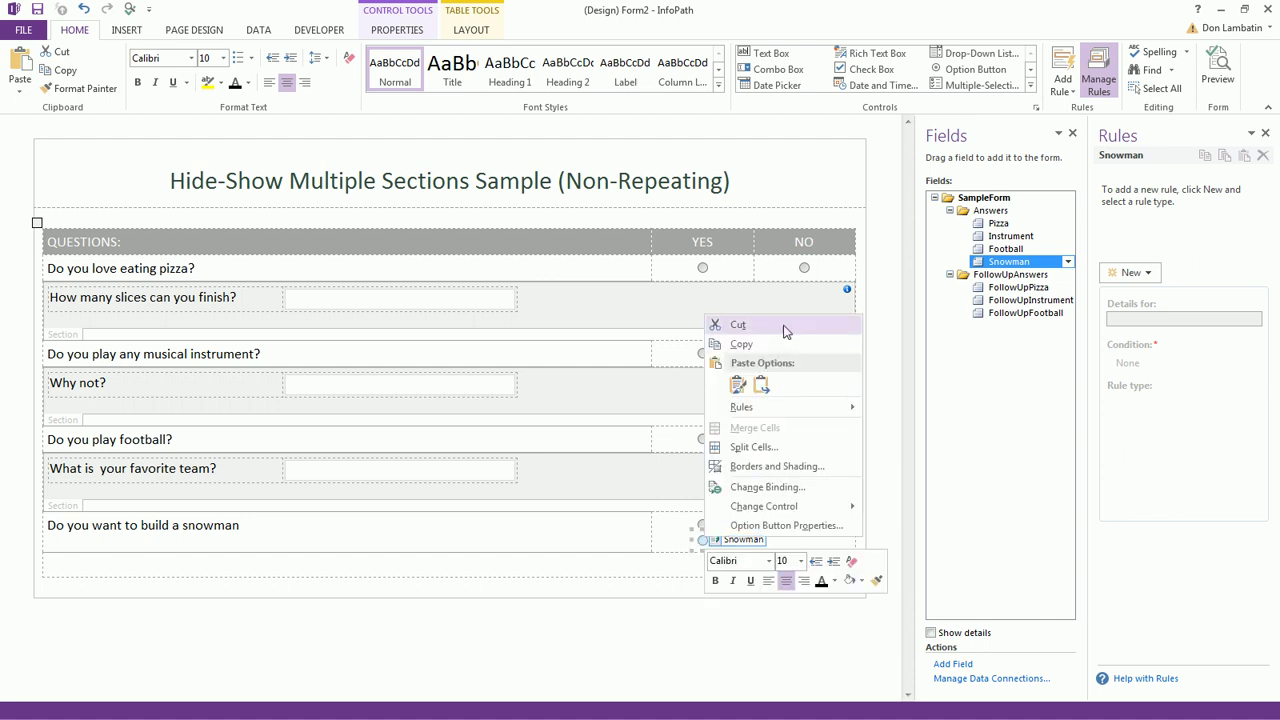
left_click(740, 326)
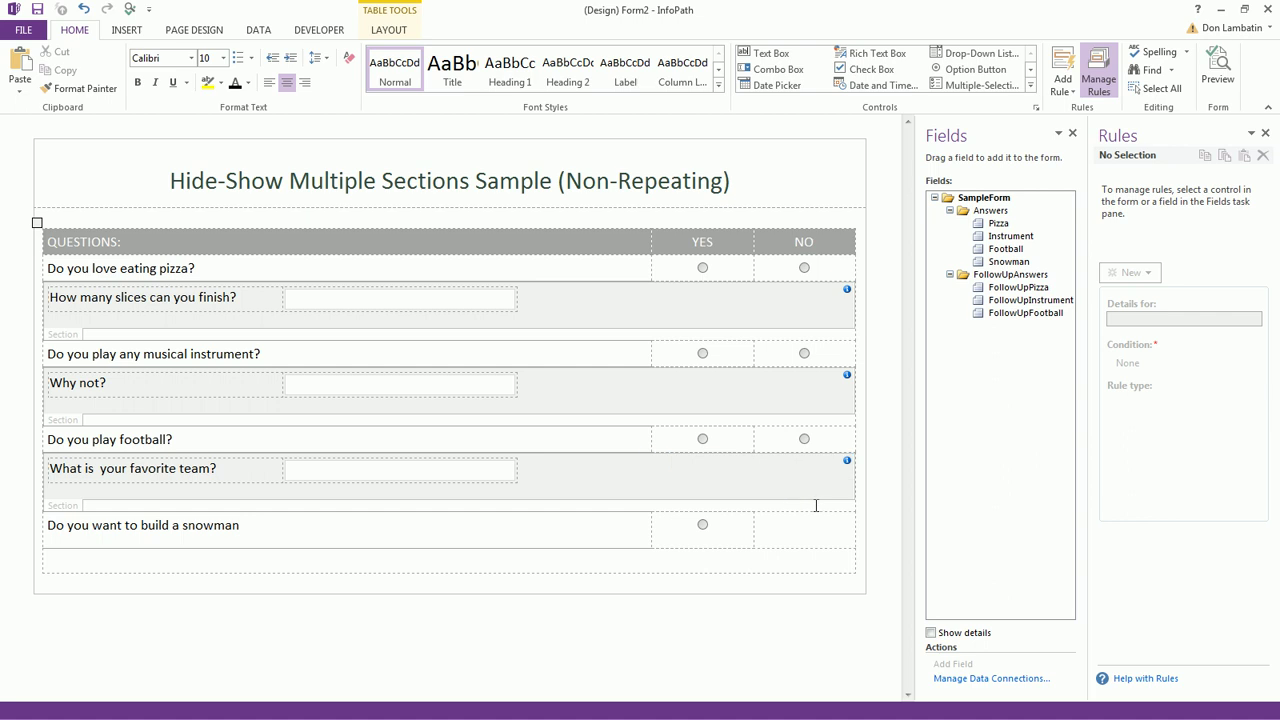
key("BackSpace")
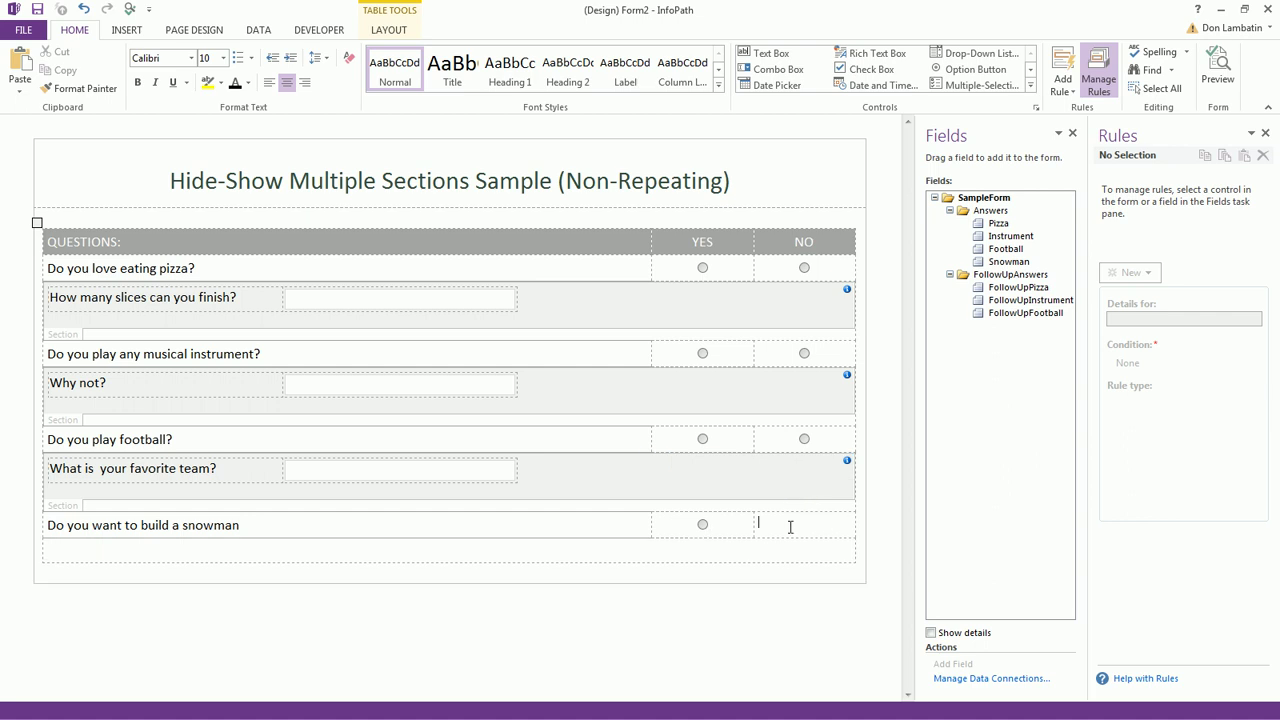
key("ctrl+v")
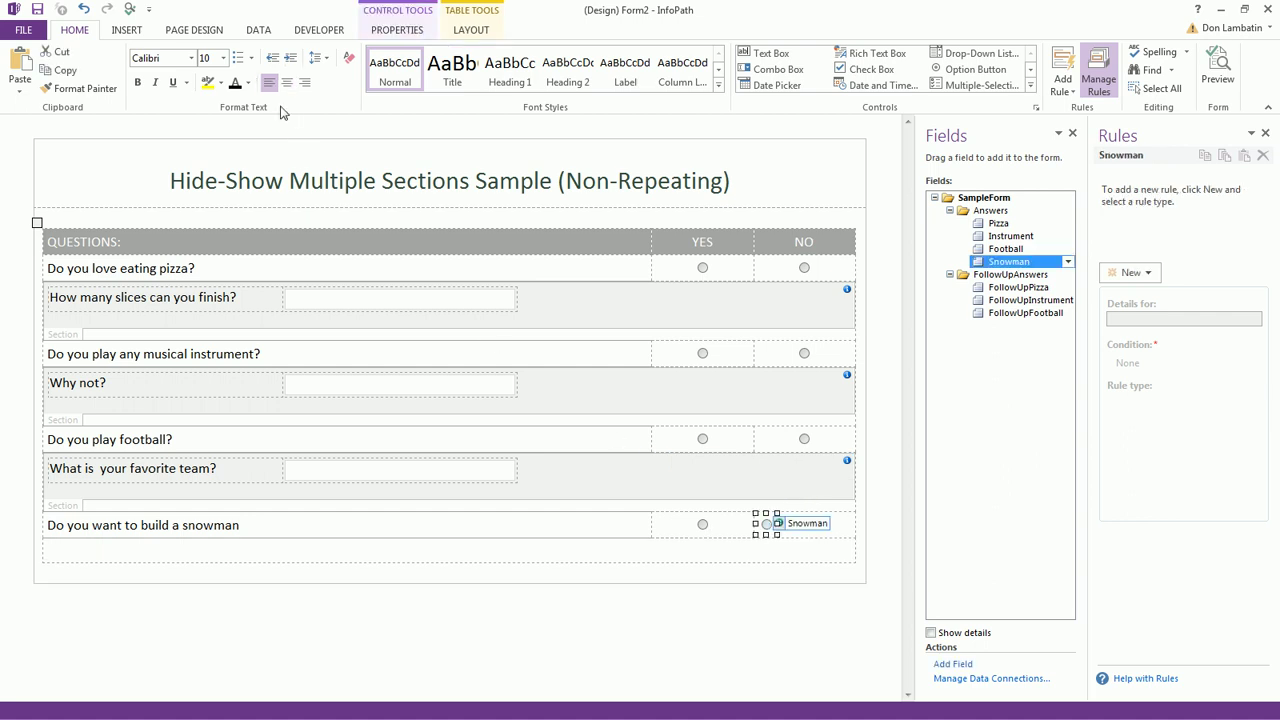
left_click(285, 93)
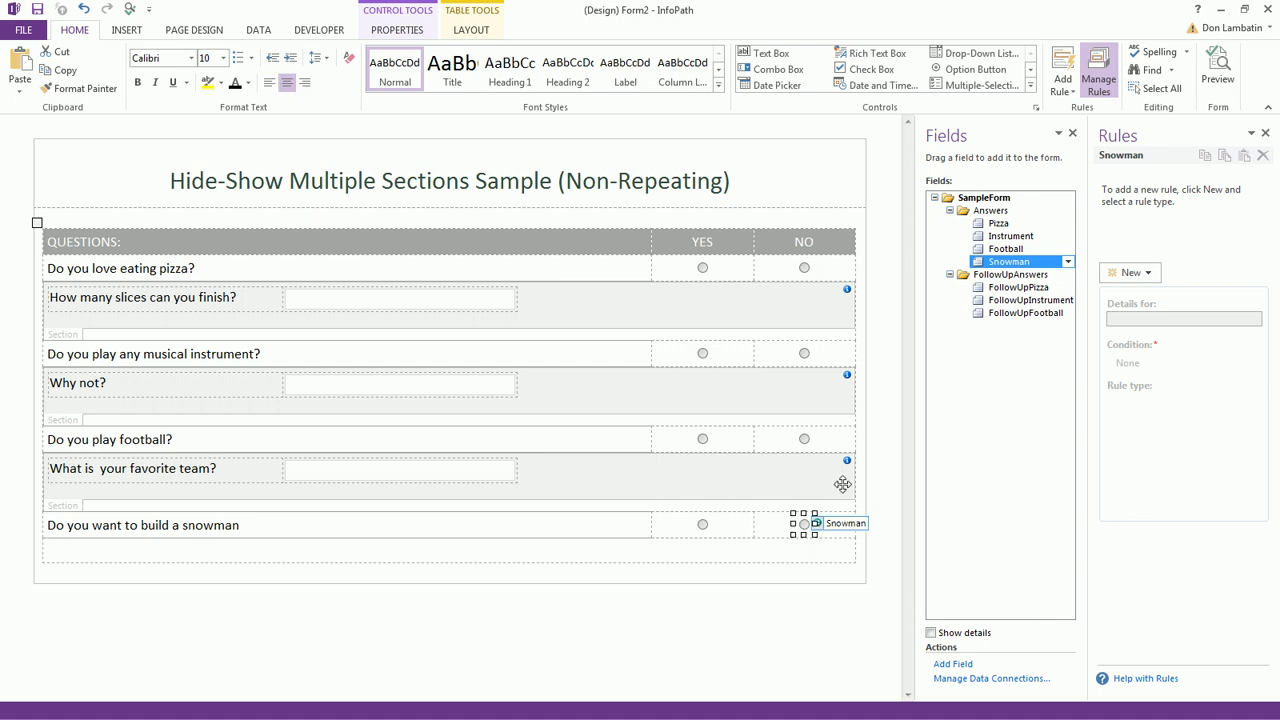
Set the value when selected of the snowman question's YES option button to "yes".
left_click(710, 527)
right_click(708, 527)
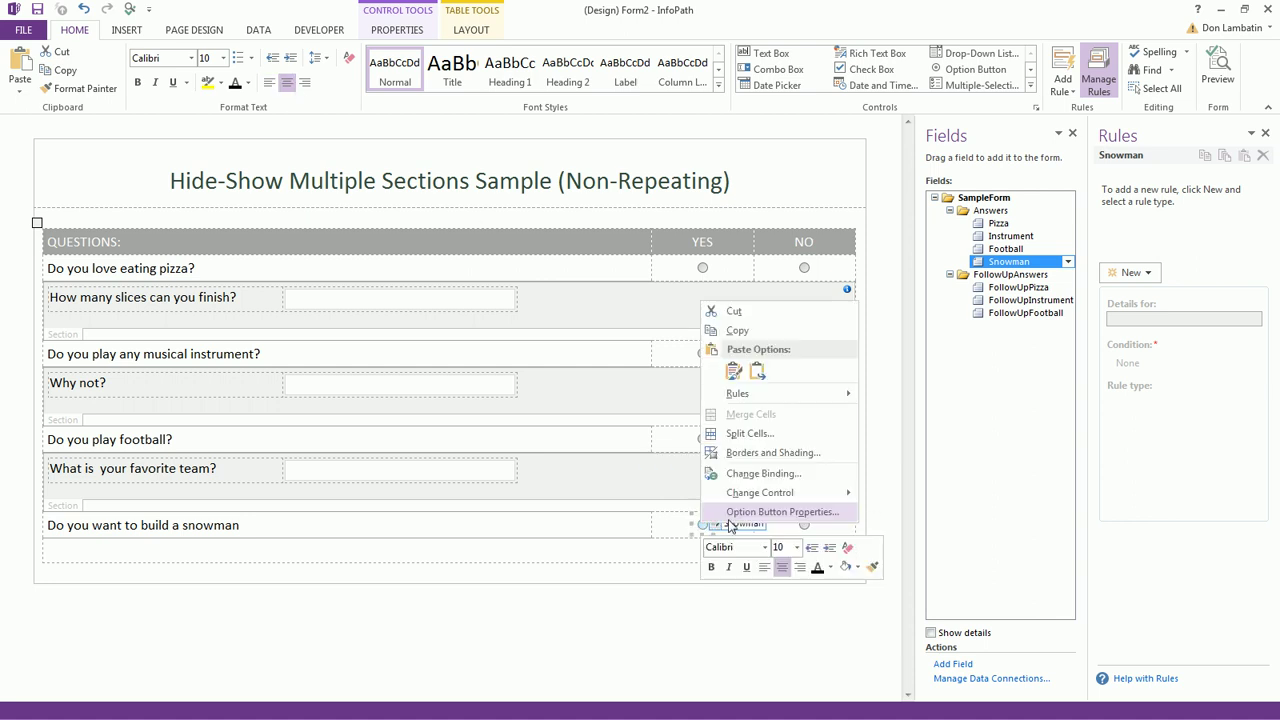
left_click(728, 510)
double_click(652, 348)
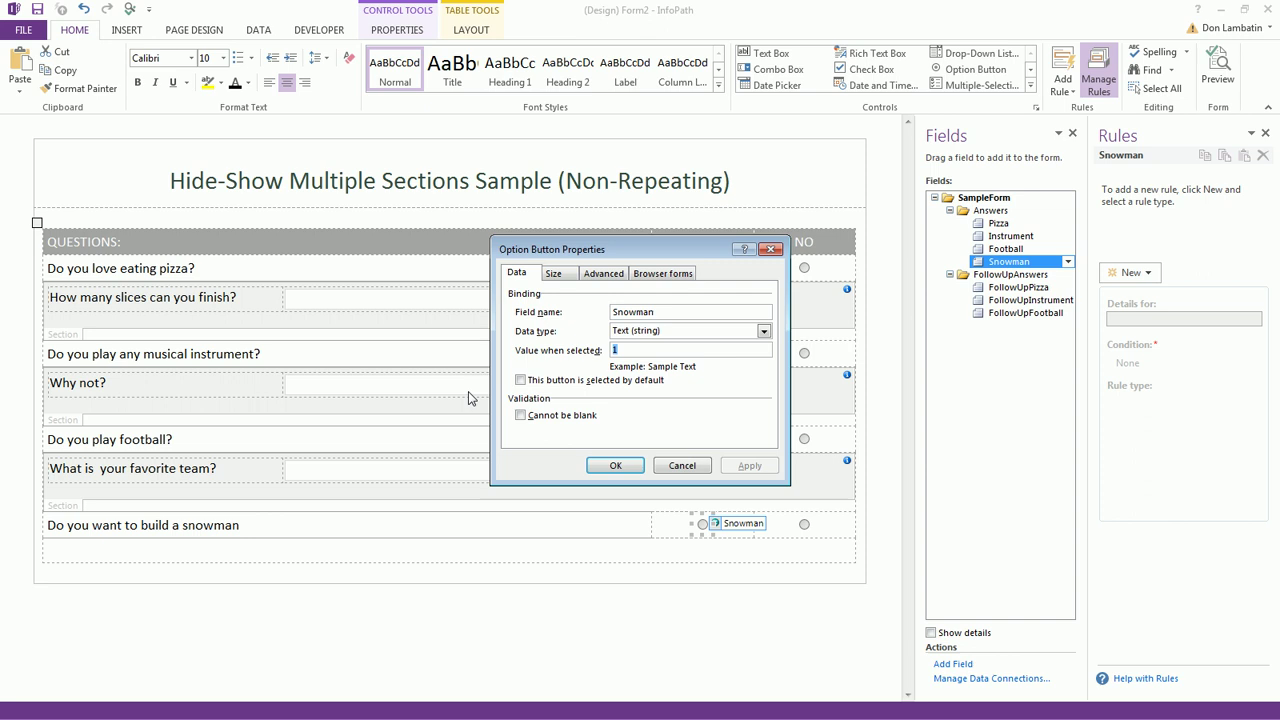
type("yes")
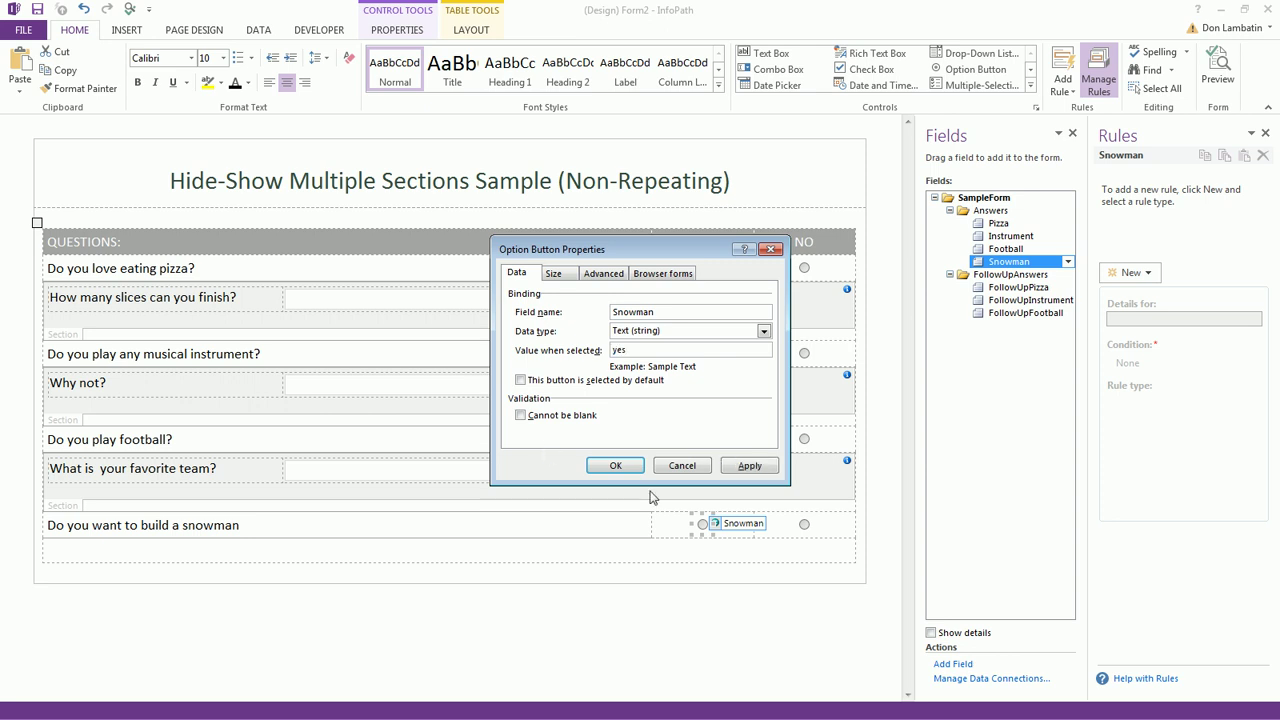
left_click(615, 466)
Set the value when selected of the snowman question's NO option button to "no".
left_click(804, 524)
right_click(805, 525)
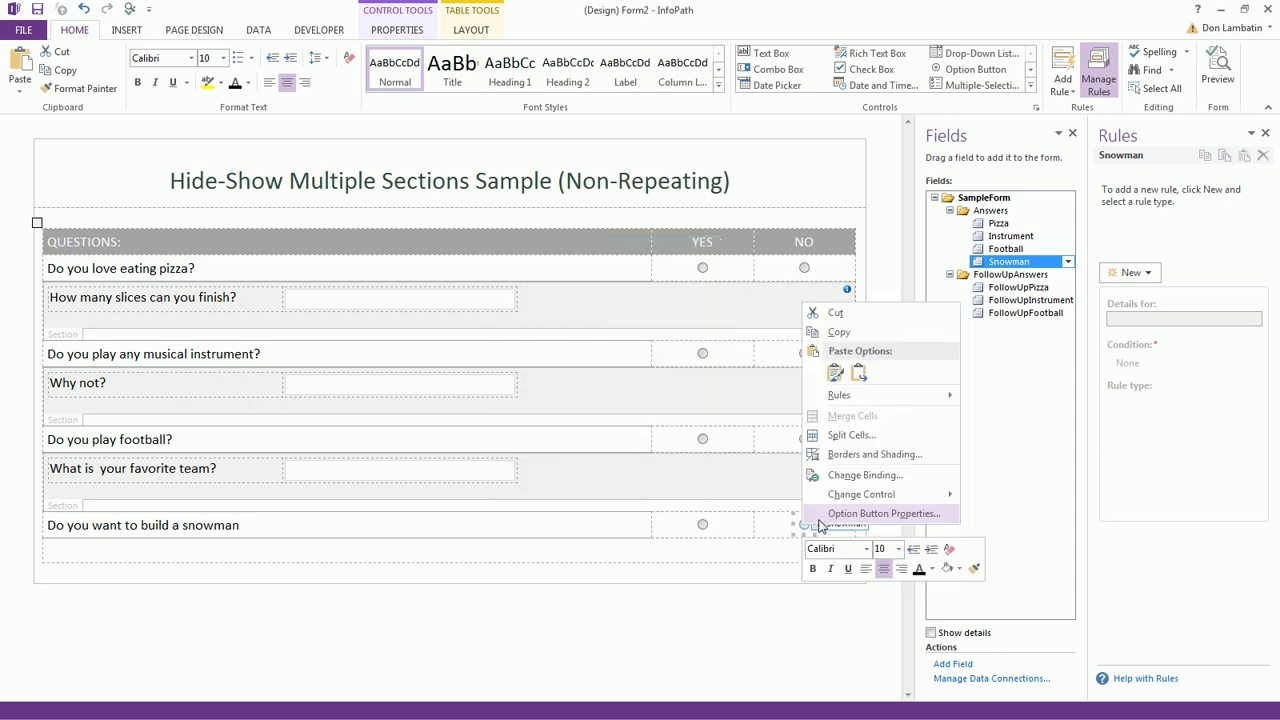
left_click(822, 516)
double_click(646, 349)
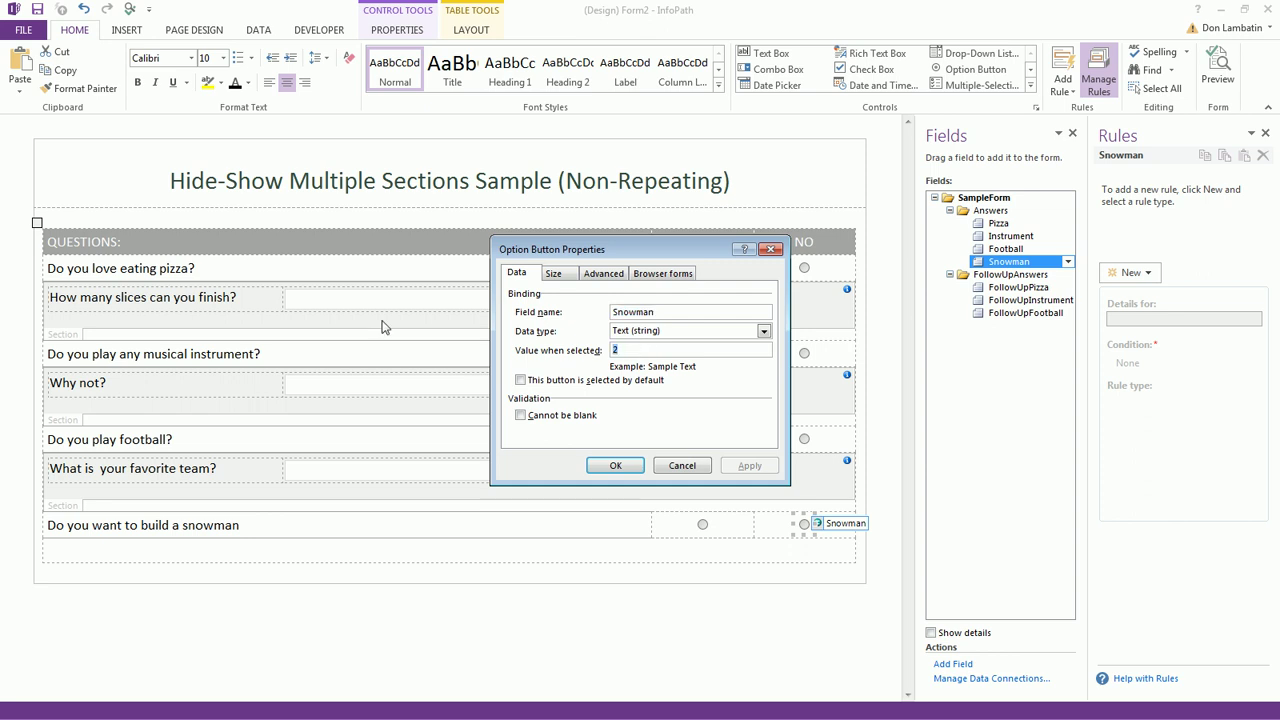
type("no")
left_click(615, 466)
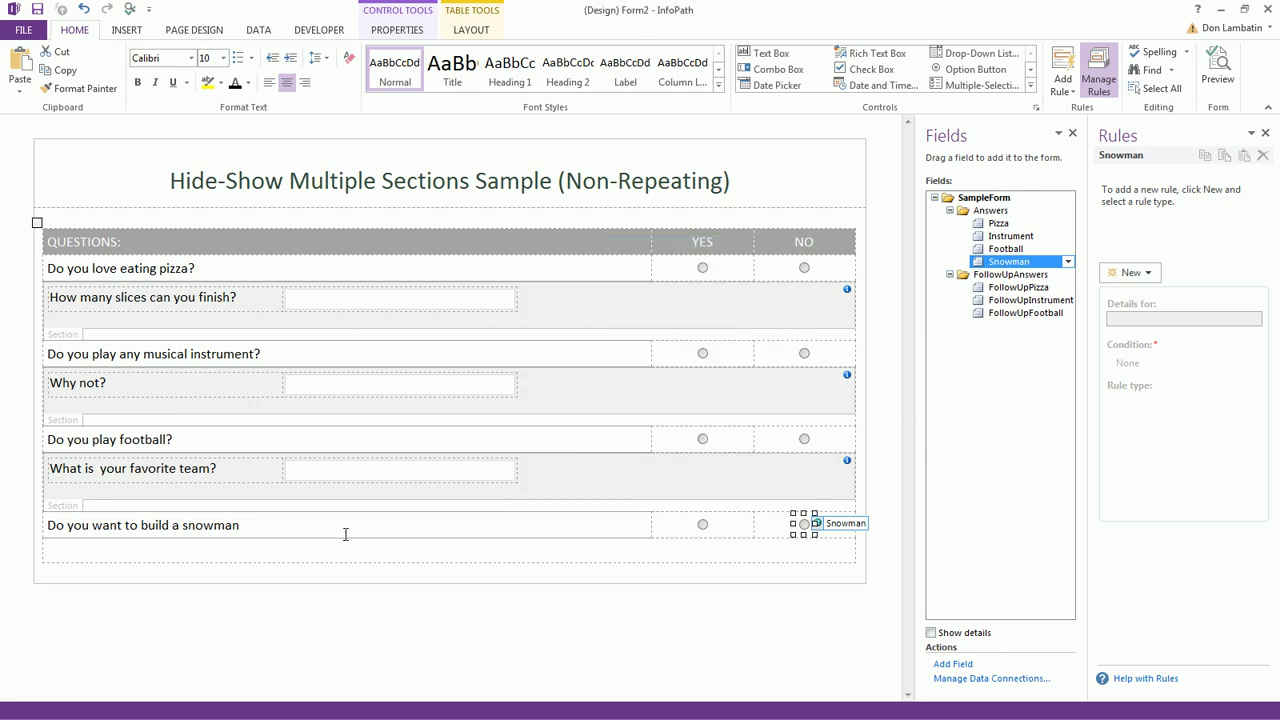
left_click(303, 547)
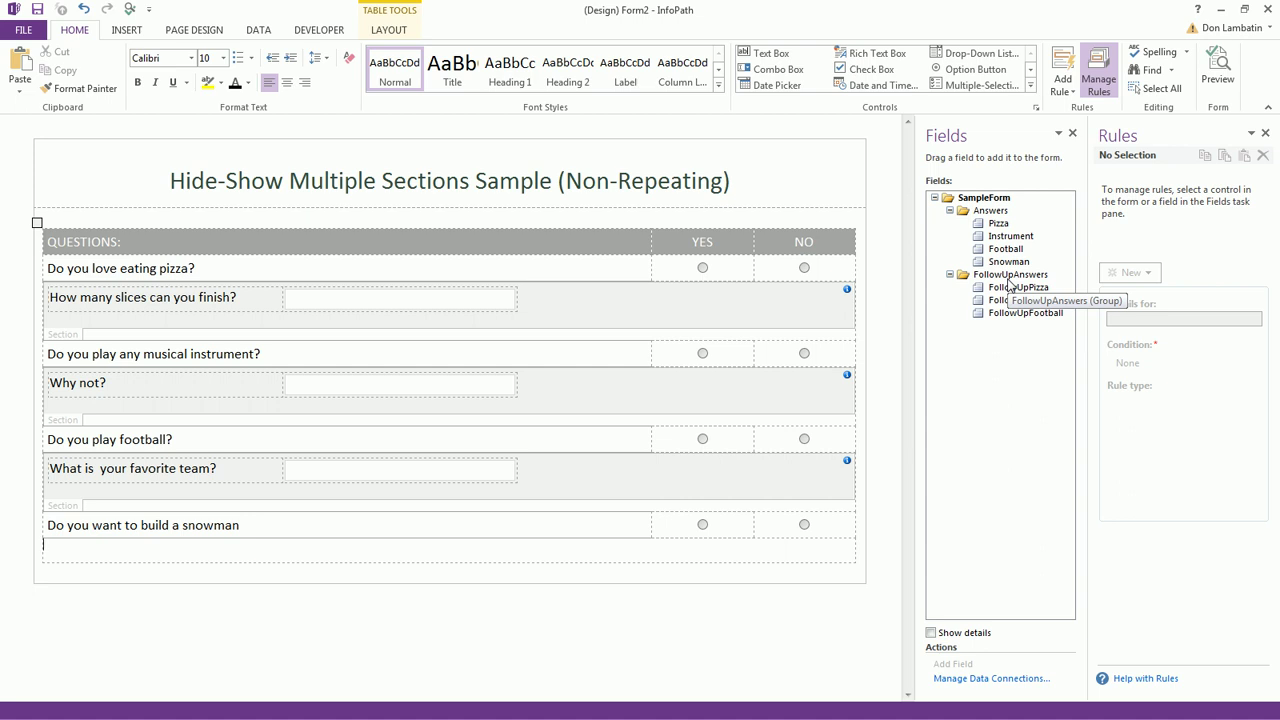
left_click(1008, 278)
left_click(1067, 274)
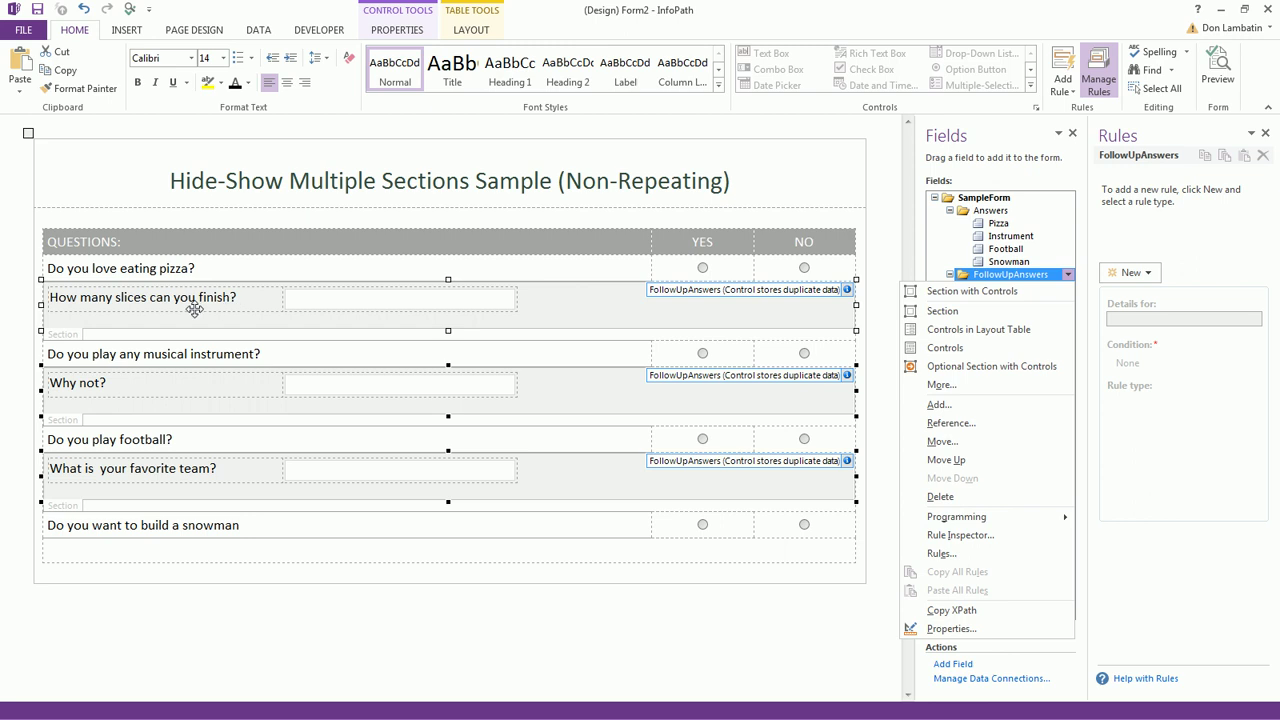
Insert two Section controls in the empty row below the snowman question and delete the blank line above them.
left_click(87, 552)
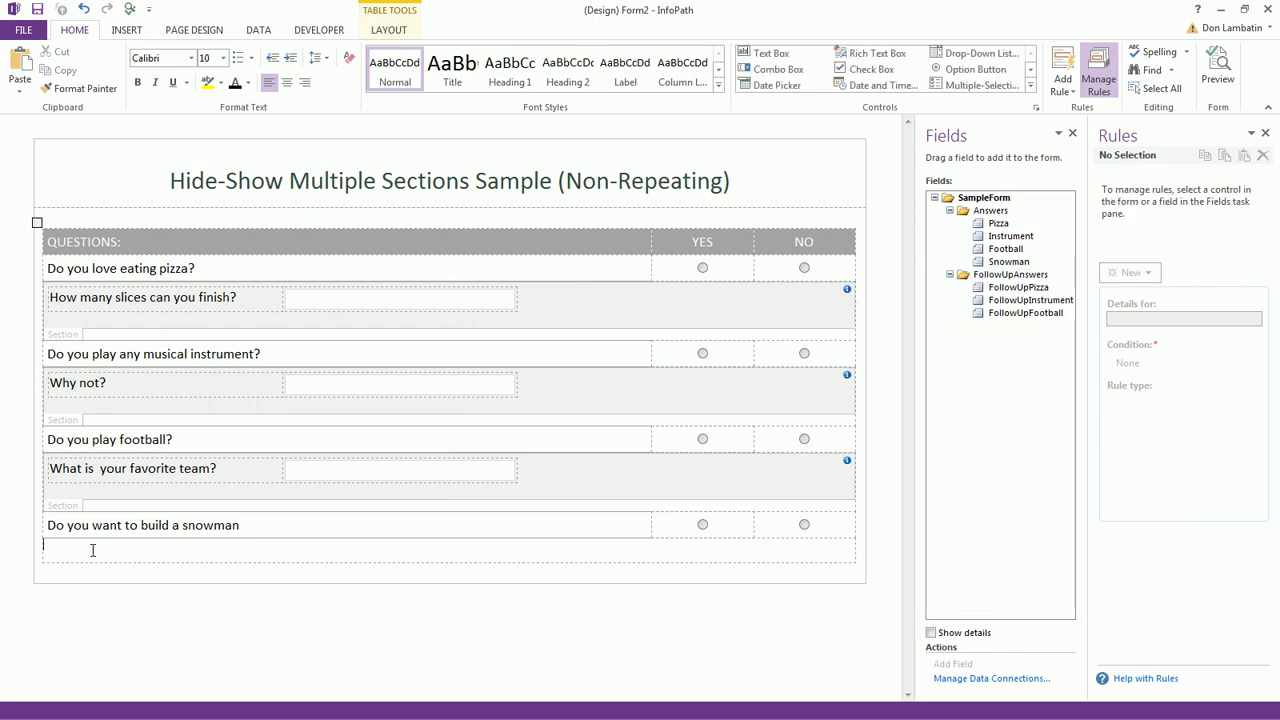
left_click(1030, 88)
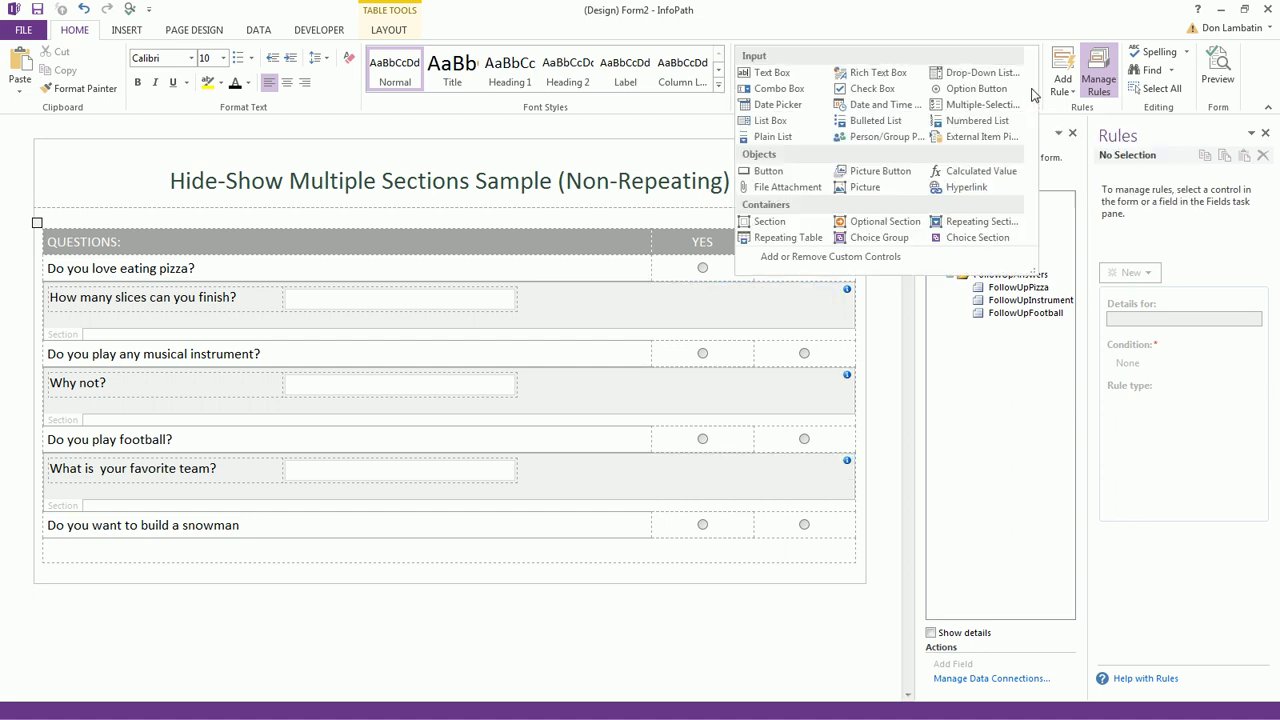
left_click(770, 222)
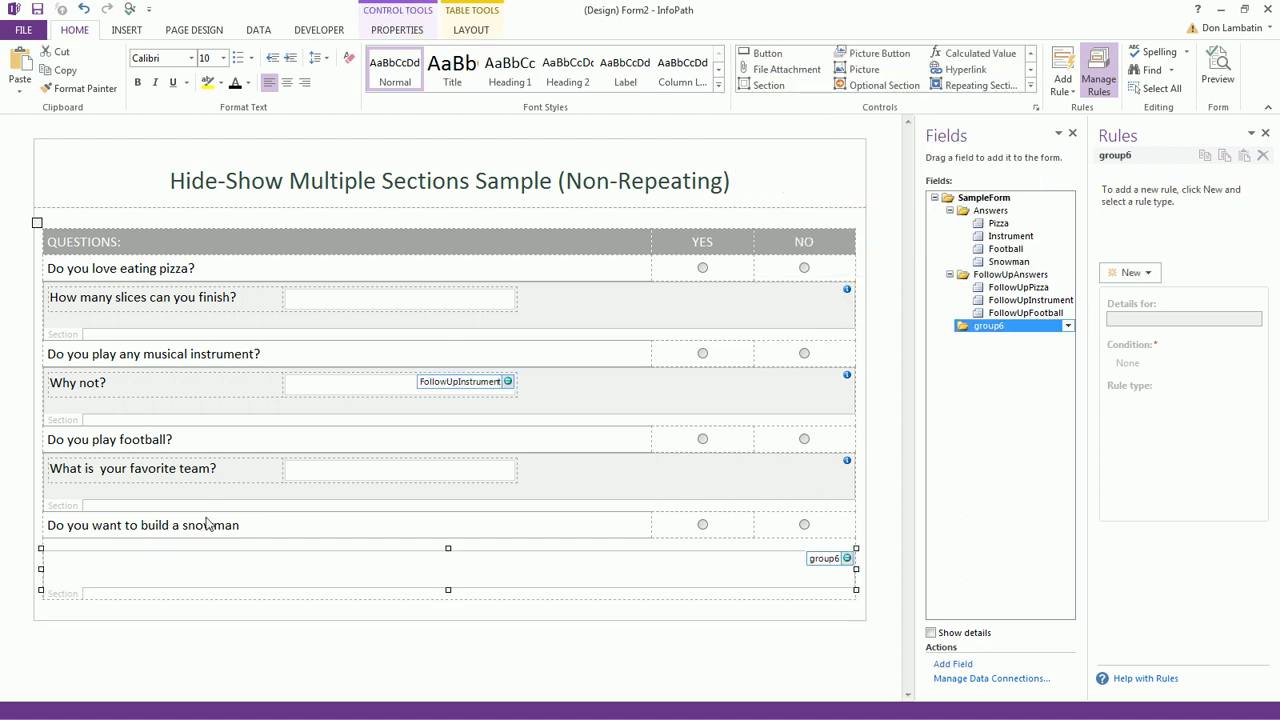
left_click(767, 86)
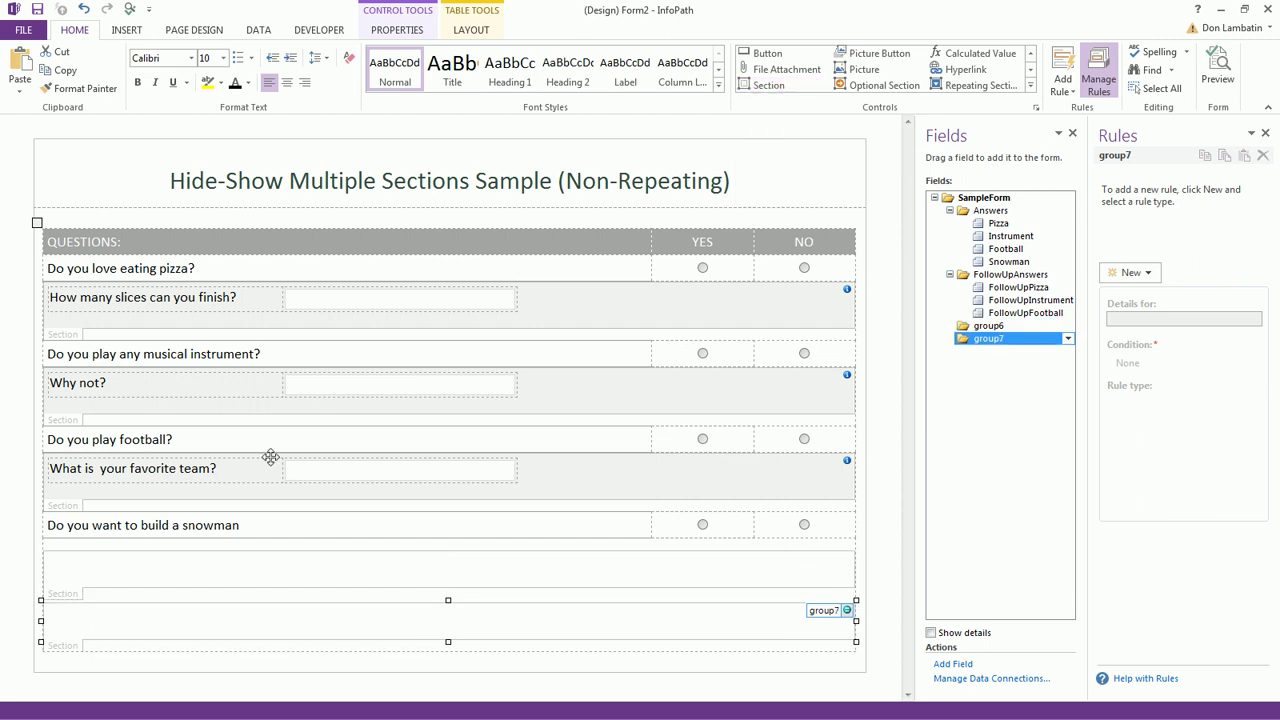
left_click(184, 543)
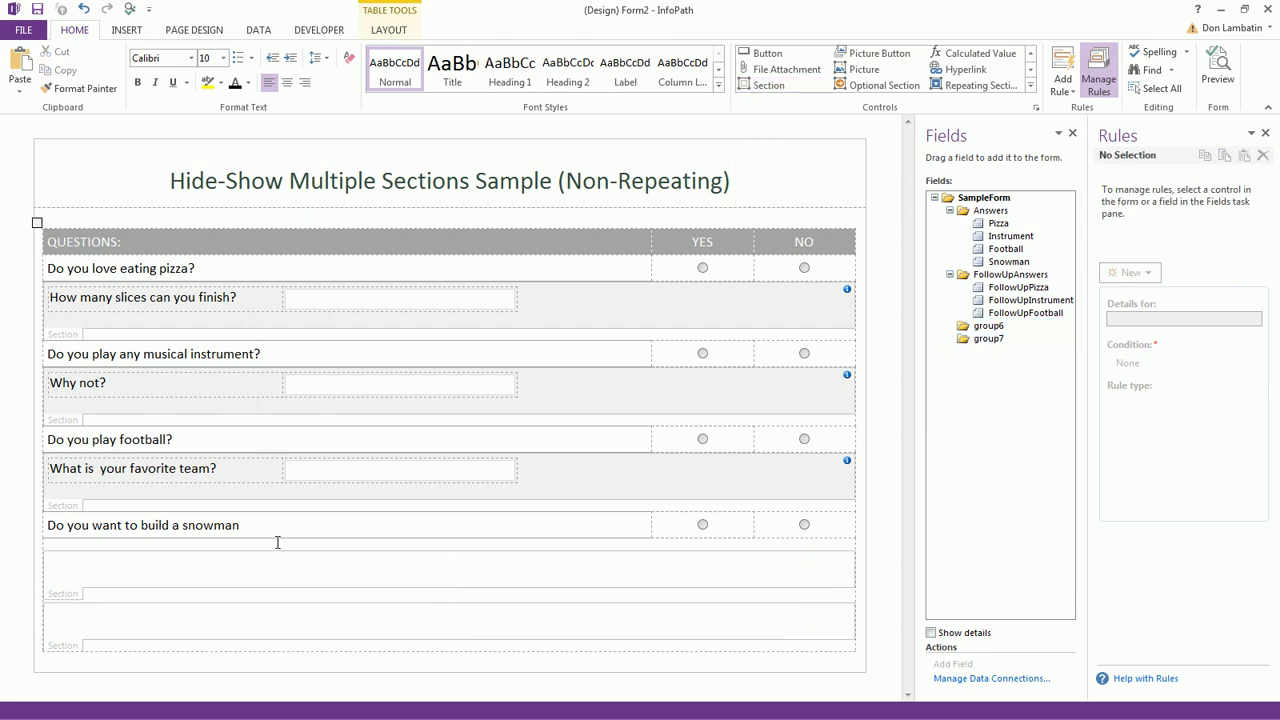
key("Delete")
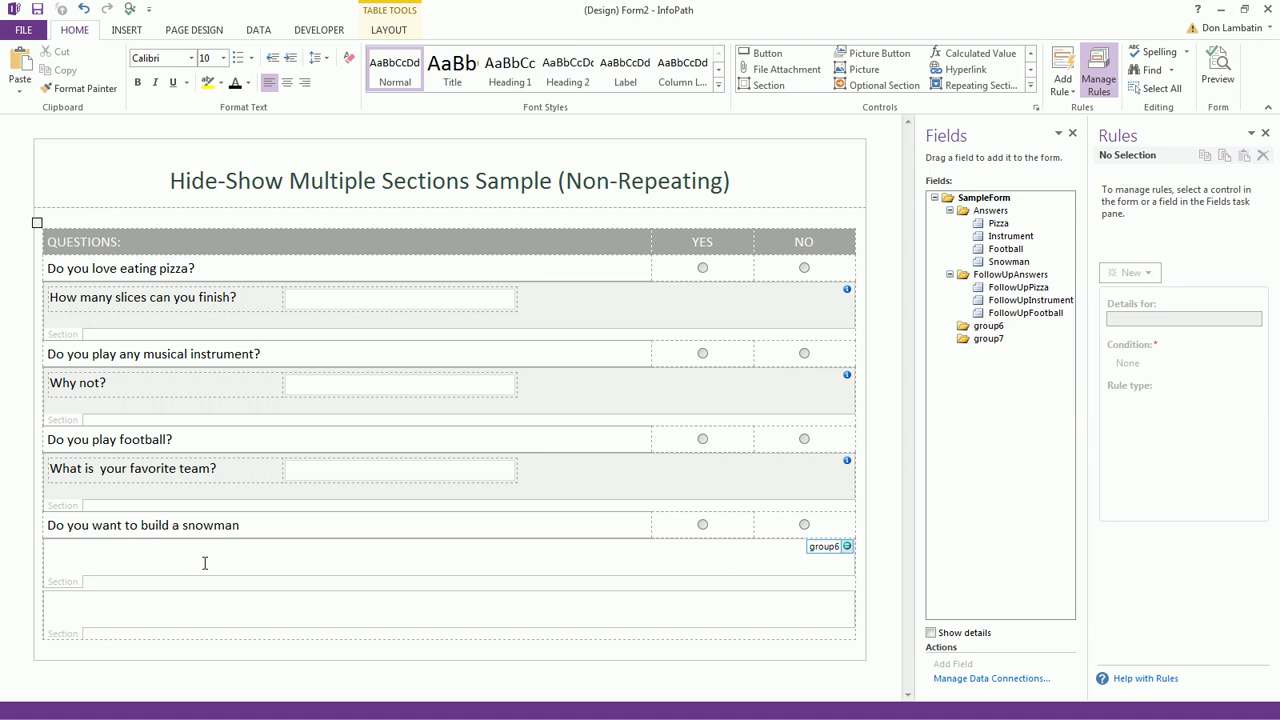
Change the binding of the first new section below the snowman question to the FollowUpAnswers group.
left_click(55, 582)
right_click(56, 584)
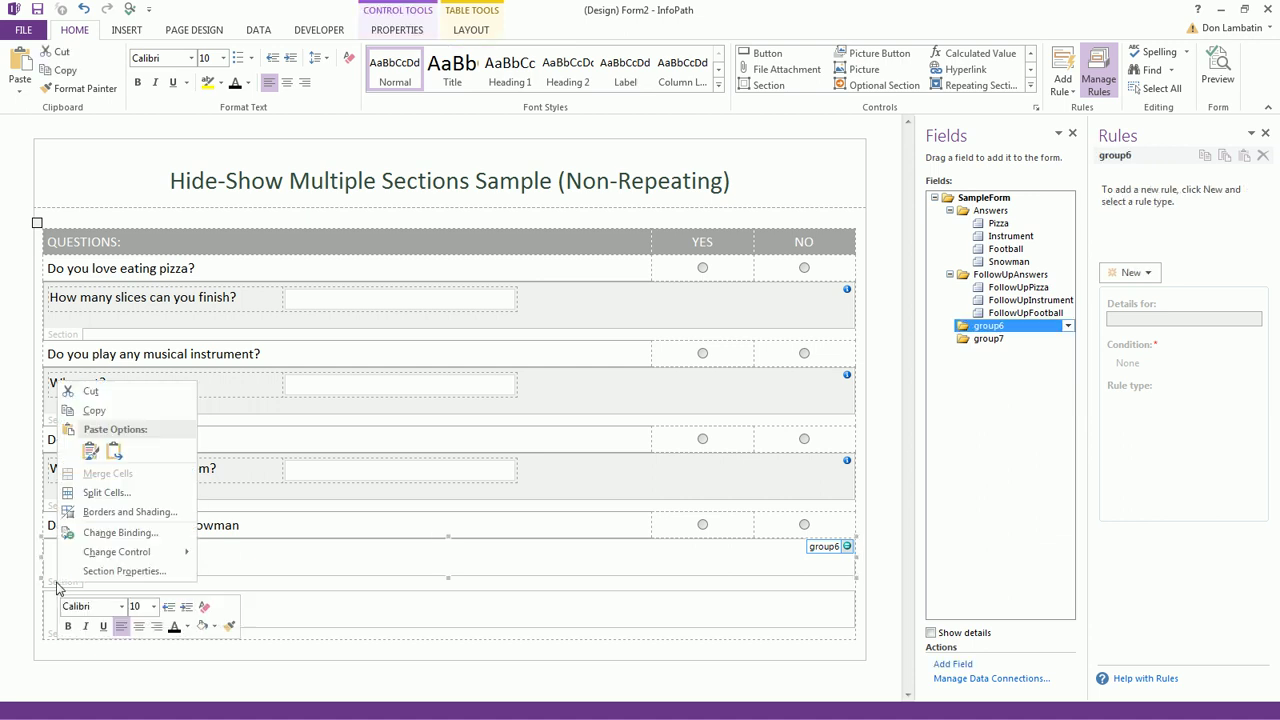
left_click(122, 532)
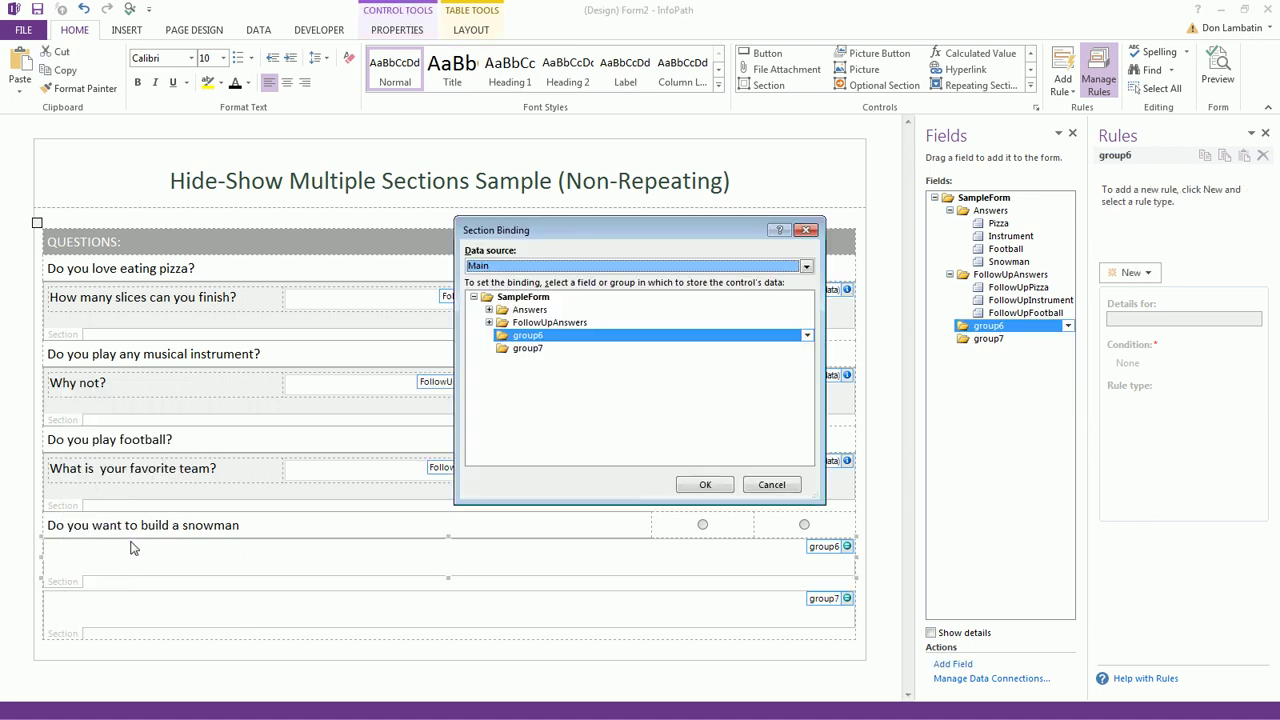
left_click(573, 328)
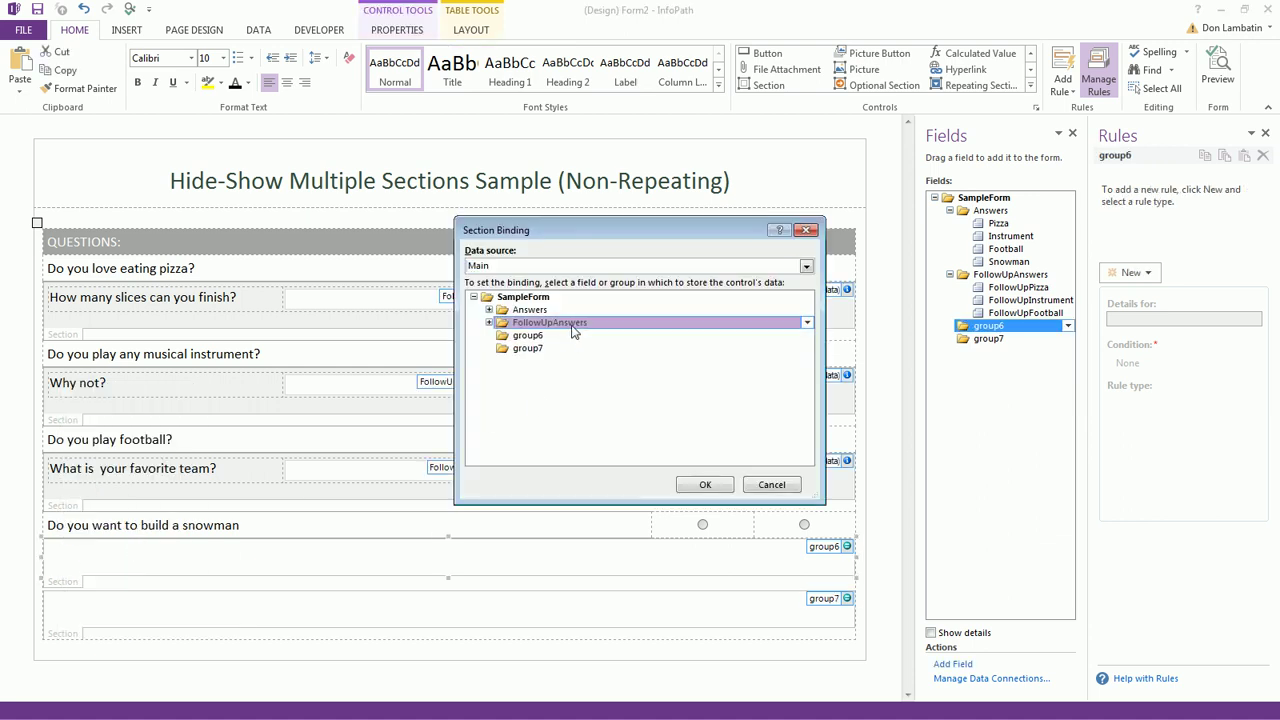
left_click(704, 485)
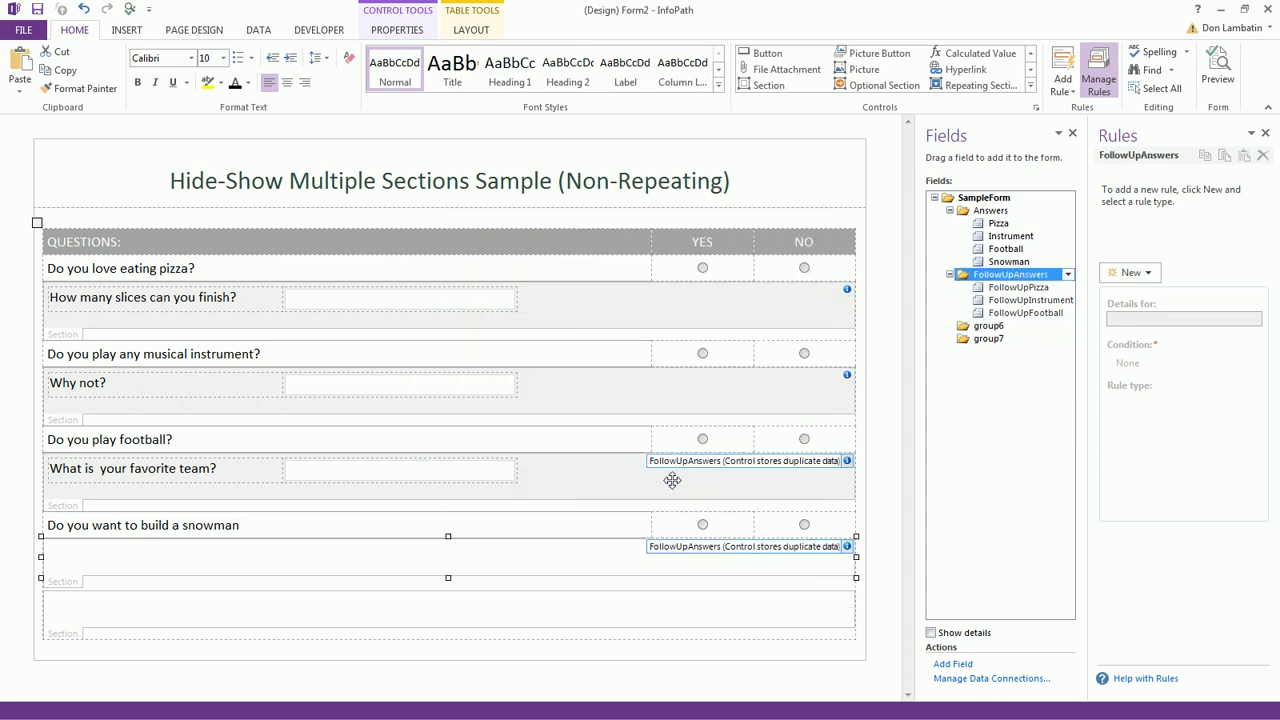
Change the binding of the second new section below the snowman question to the FollowUpAnswers group.
left_click(55, 640)
right_click(55, 640)
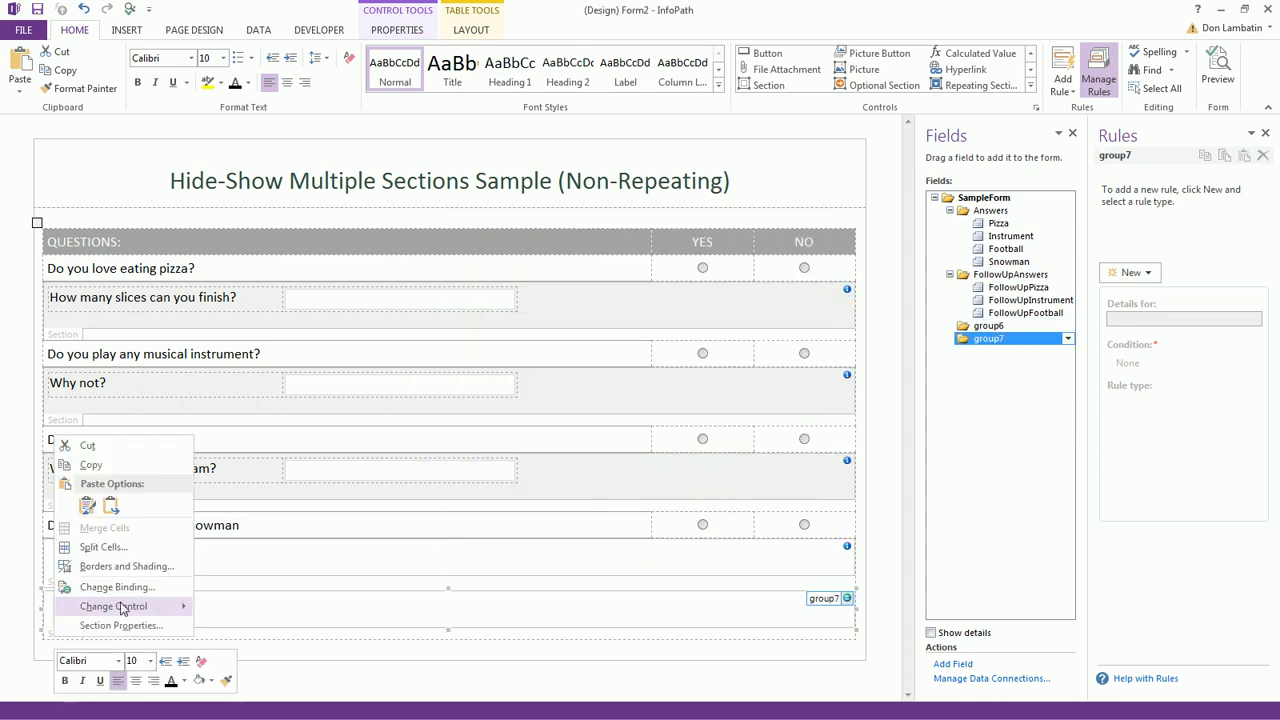
left_click(140, 592)
left_click(556, 323)
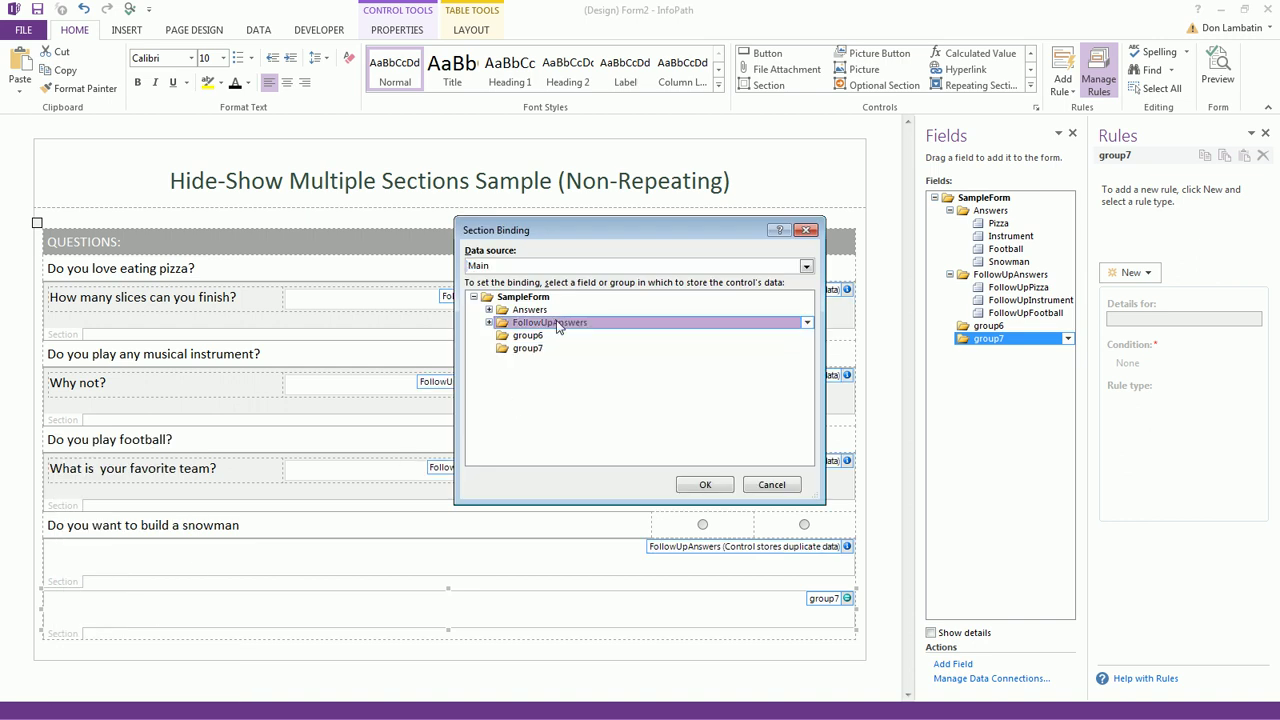
left_click(728, 482)
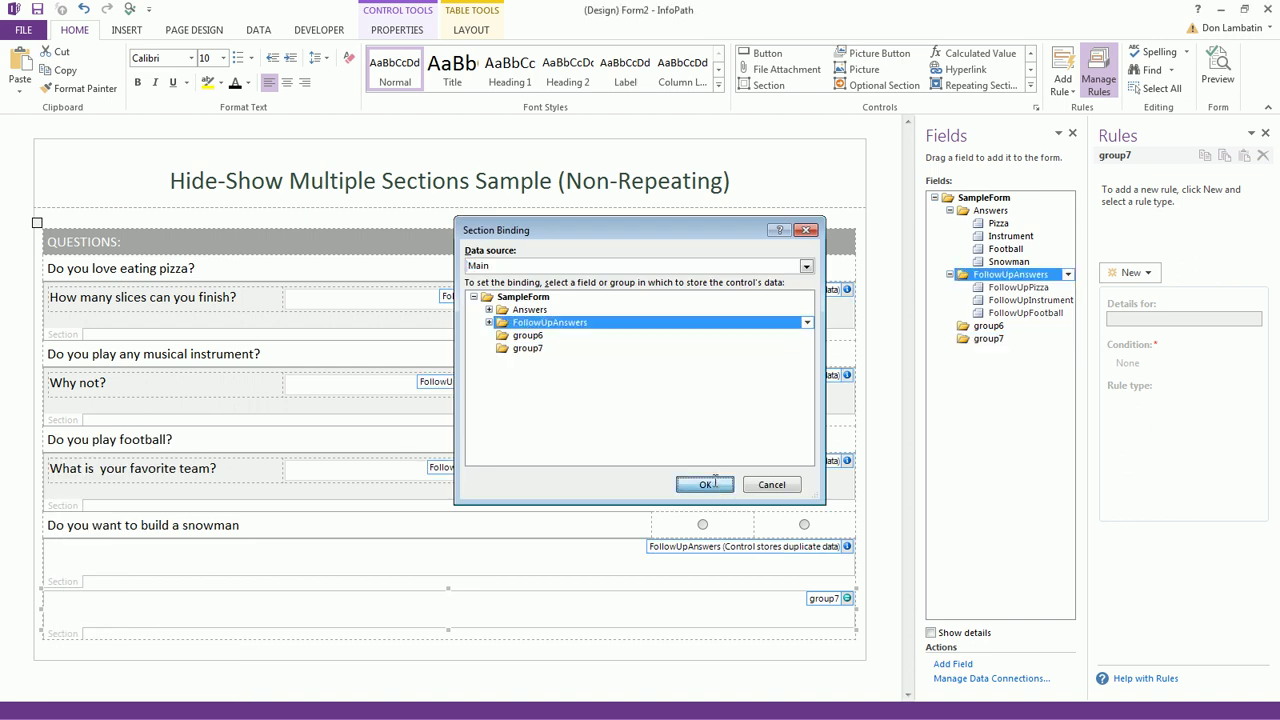
Delete the unused groups group6 and group7 from the form's fields.
right_click(968, 327)
left_click(1038, 478)
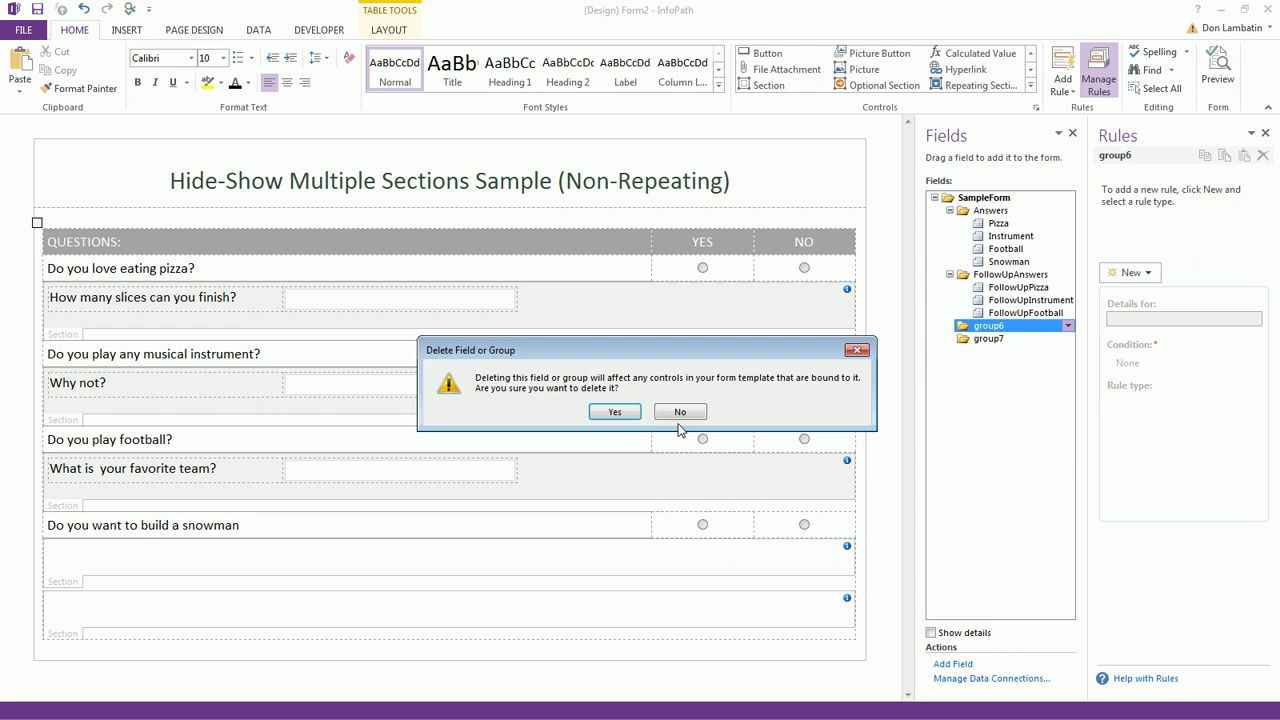
left_click(613, 412)
right_click(984, 328)
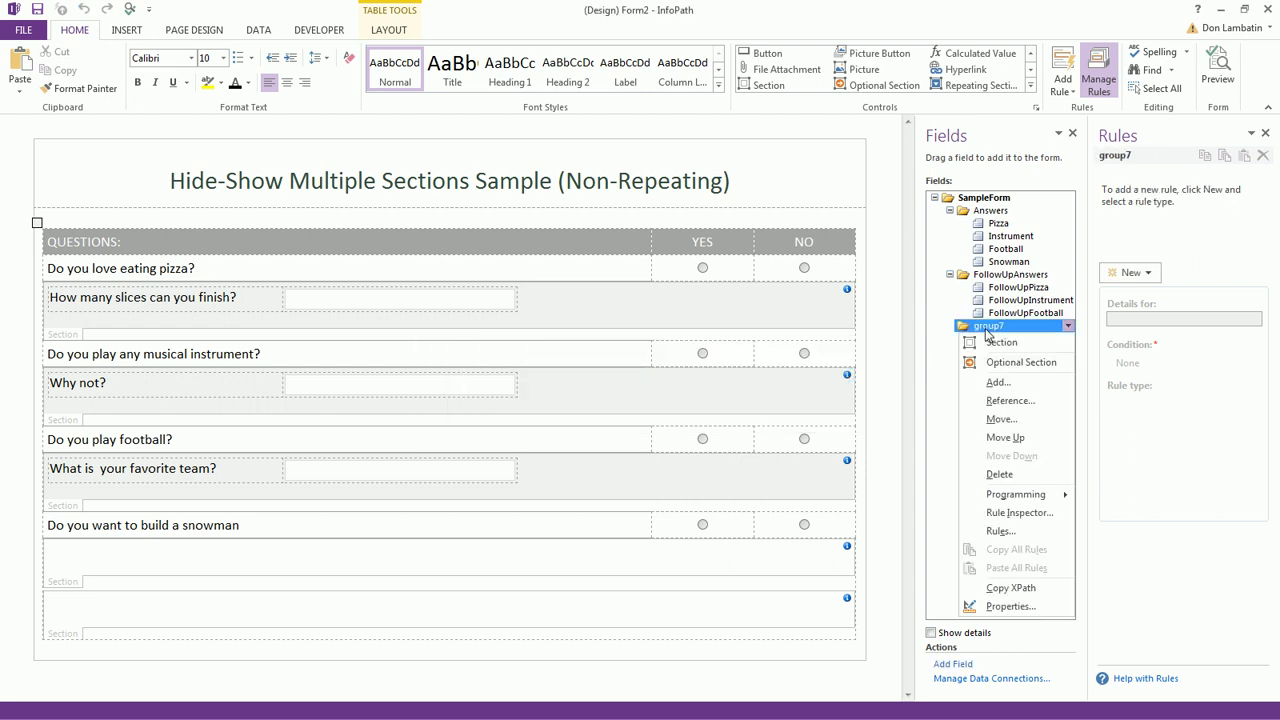
left_click(1038, 478)
left_click(614, 413)
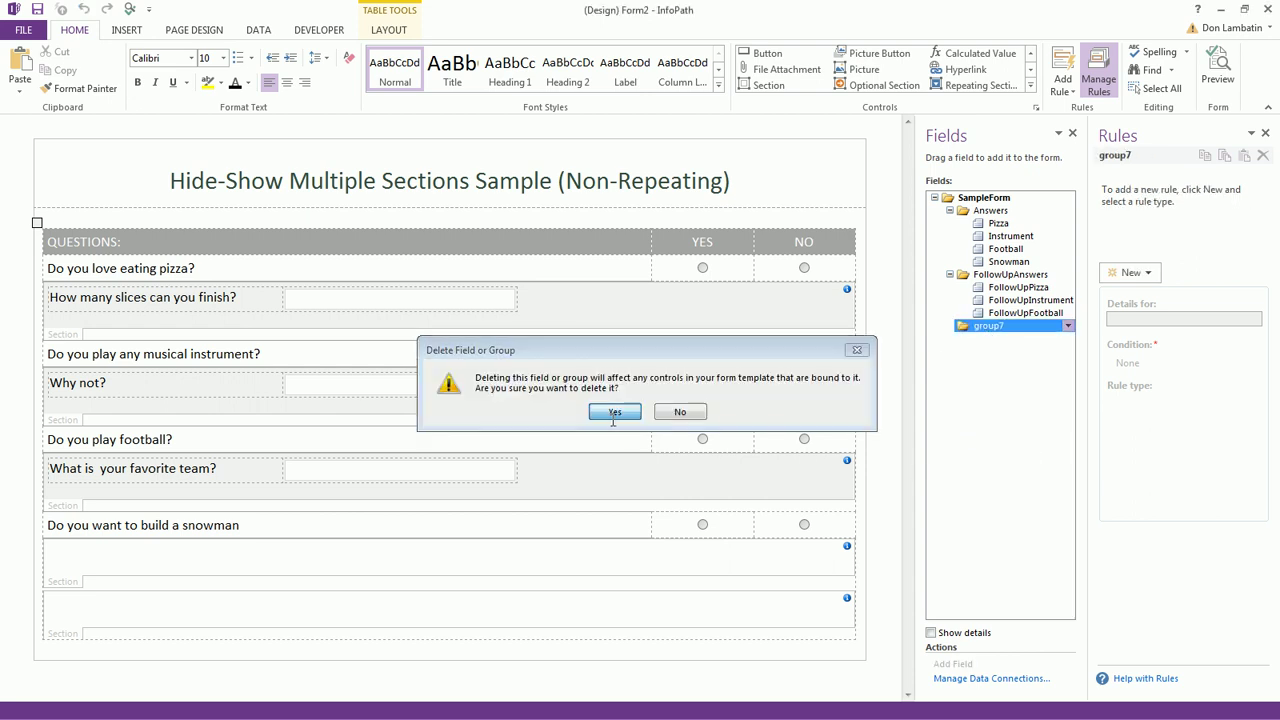
Enter "Cool!" in the first section below the snowman question and "You should try it Bro!" in the second section.
left_click(160, 555)
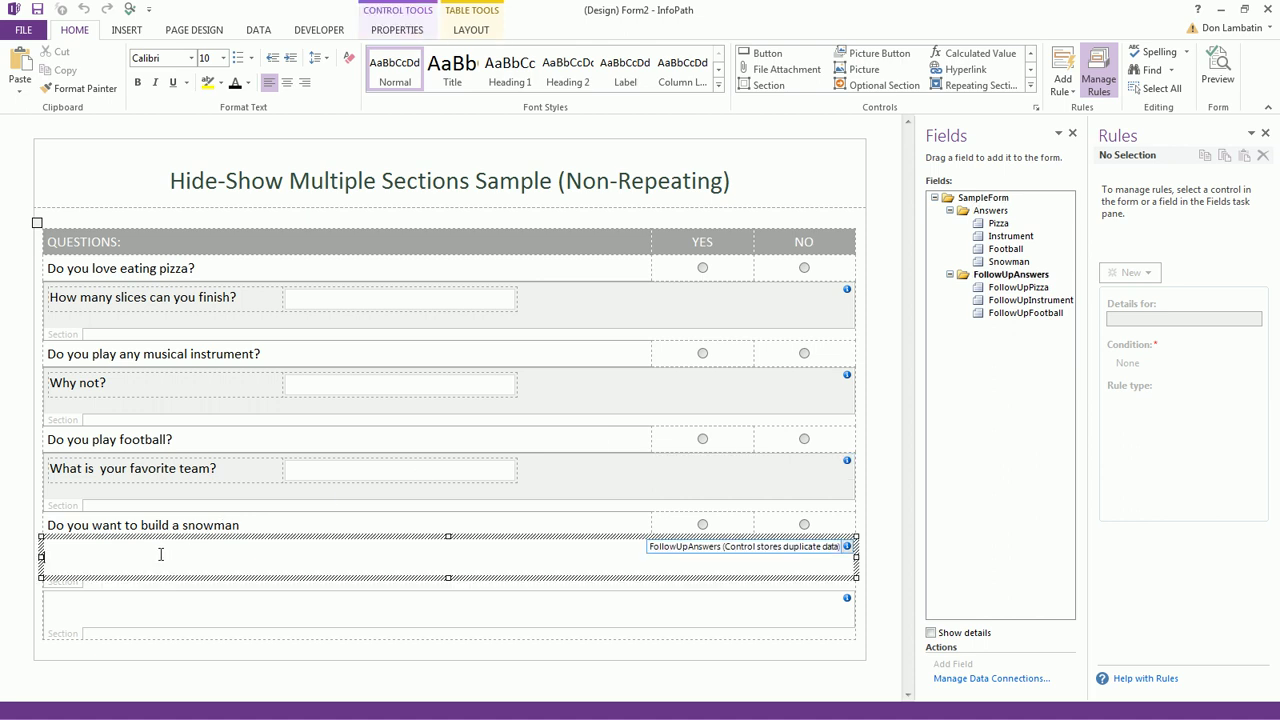
type("d")
left_click(137, 600)
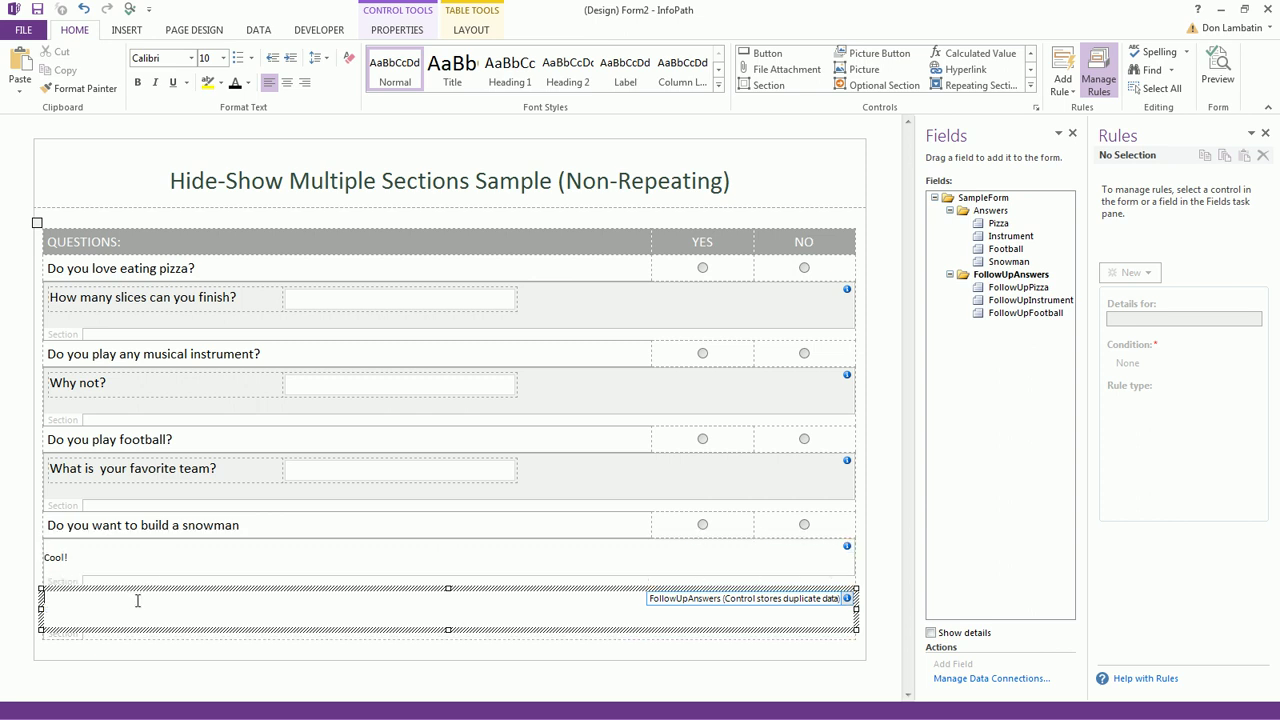
key("Return")
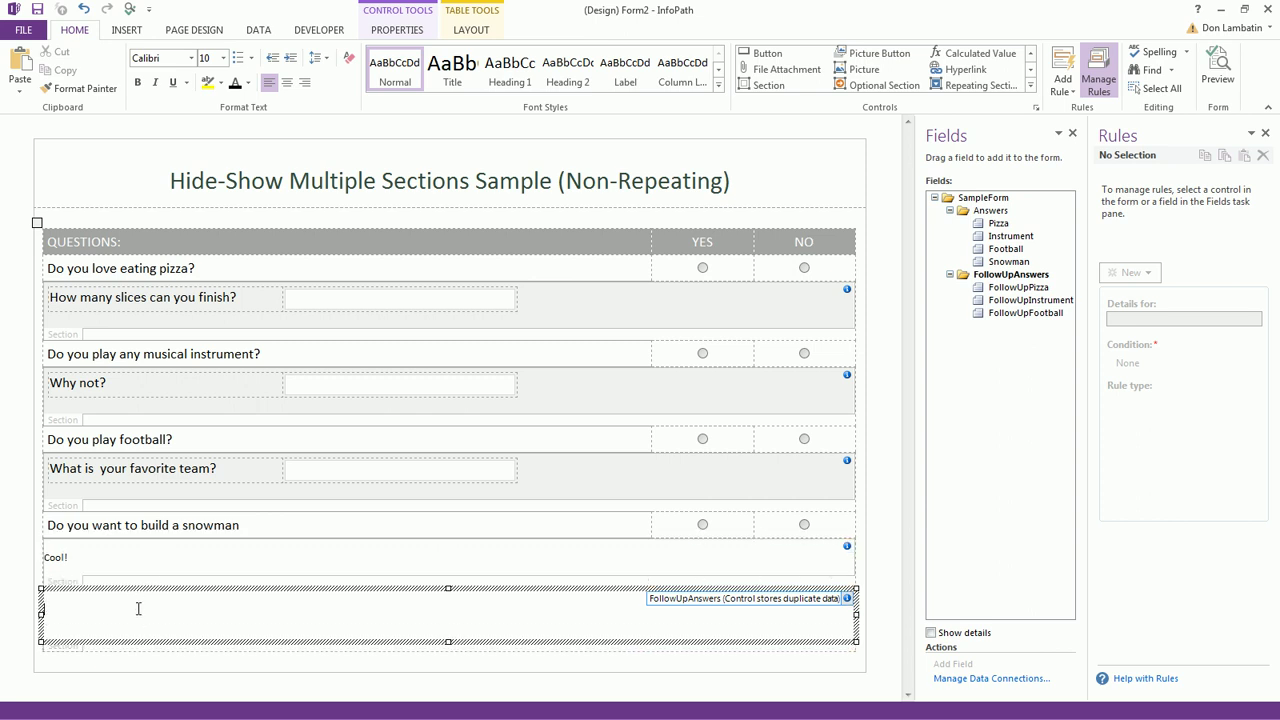
key("BackSpace")
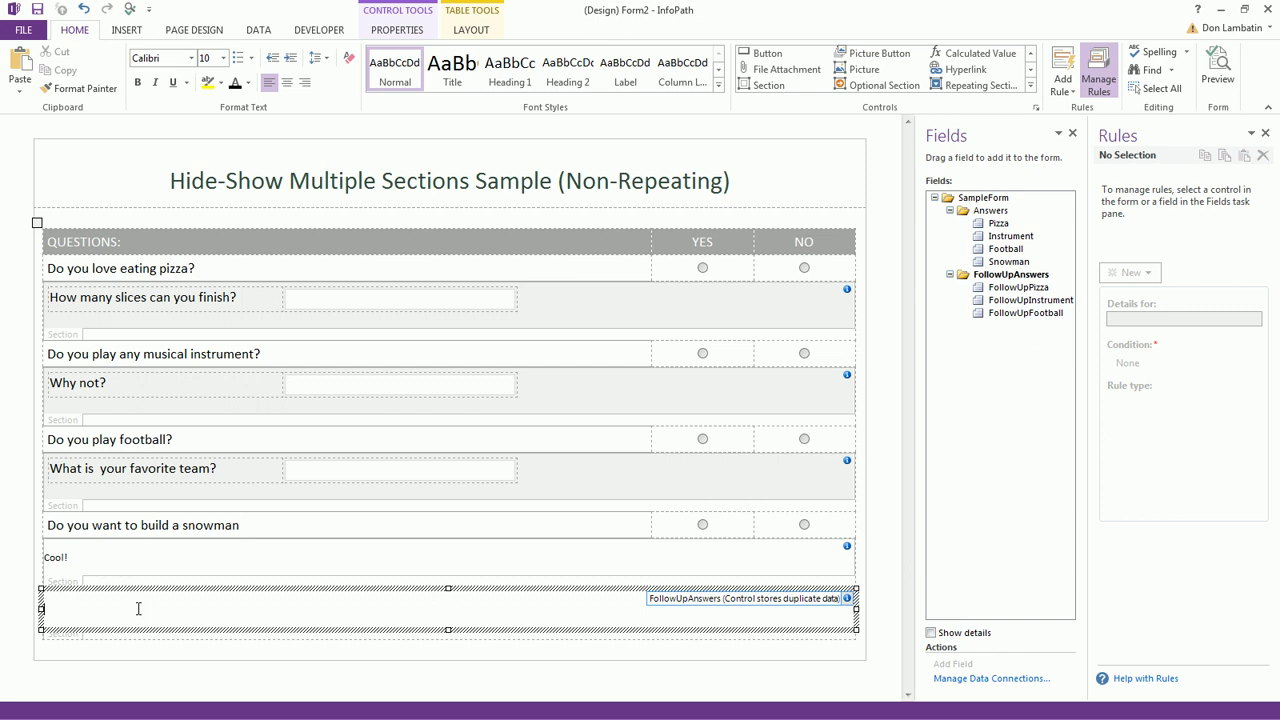
type("You should try it Bro!")
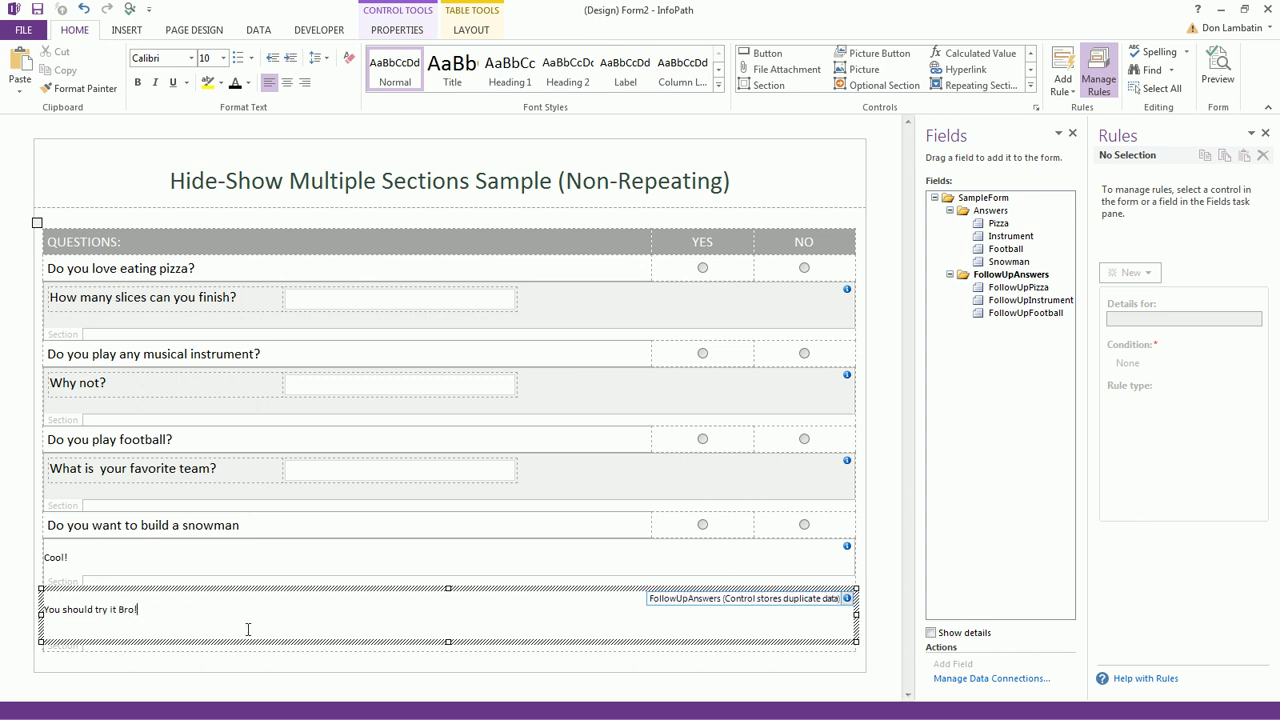
key("Delete")
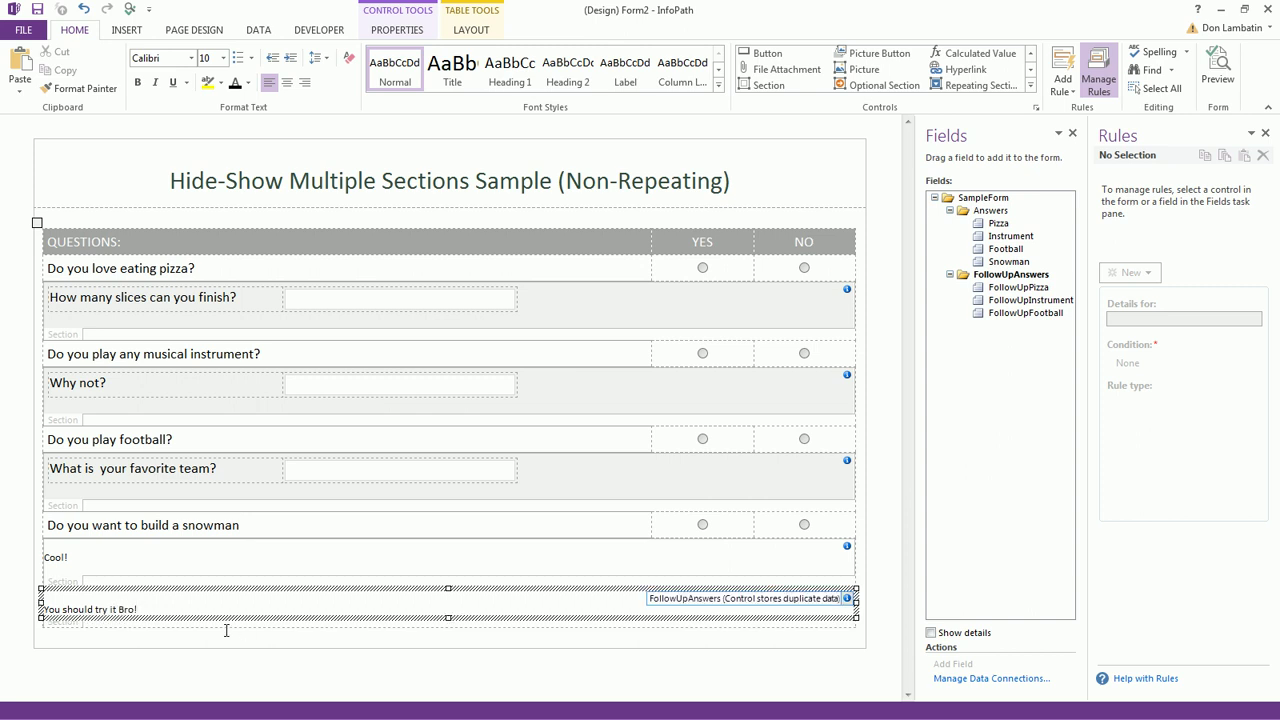
key("Return")
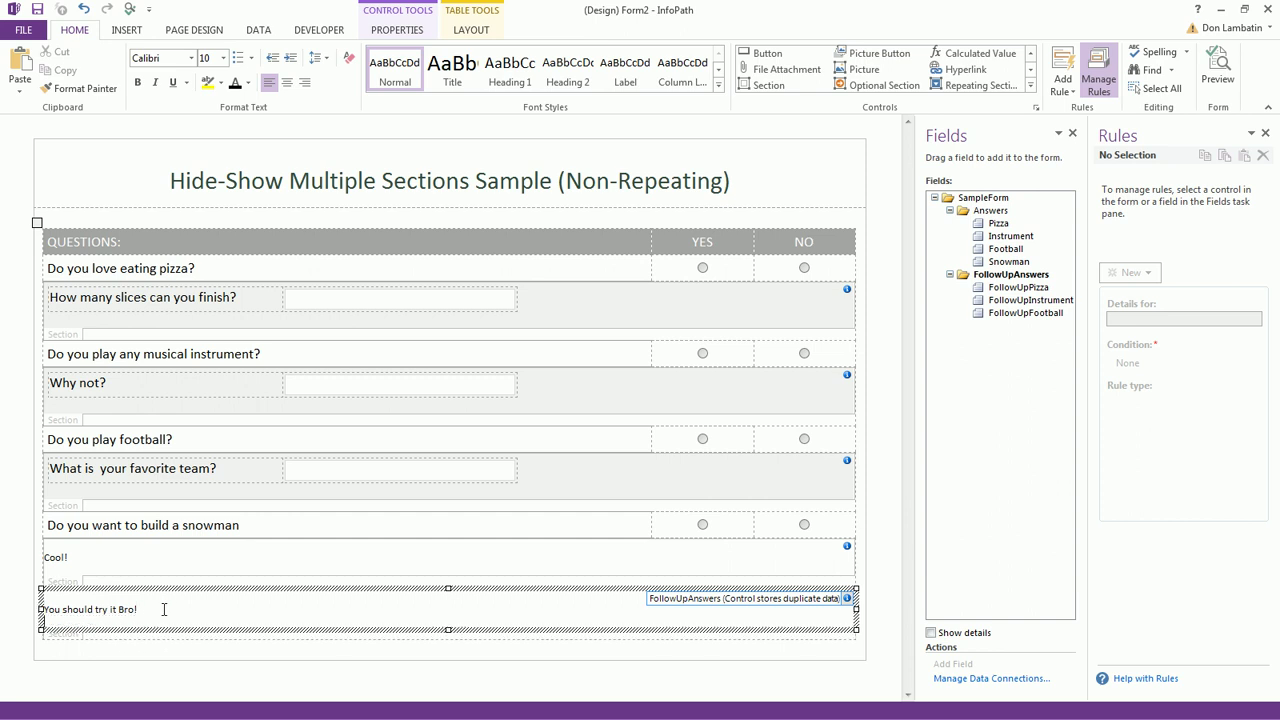
Set the font size of the "You should try it Bro!" and "Cool!" texts to 14.
triple_click(100, 608)
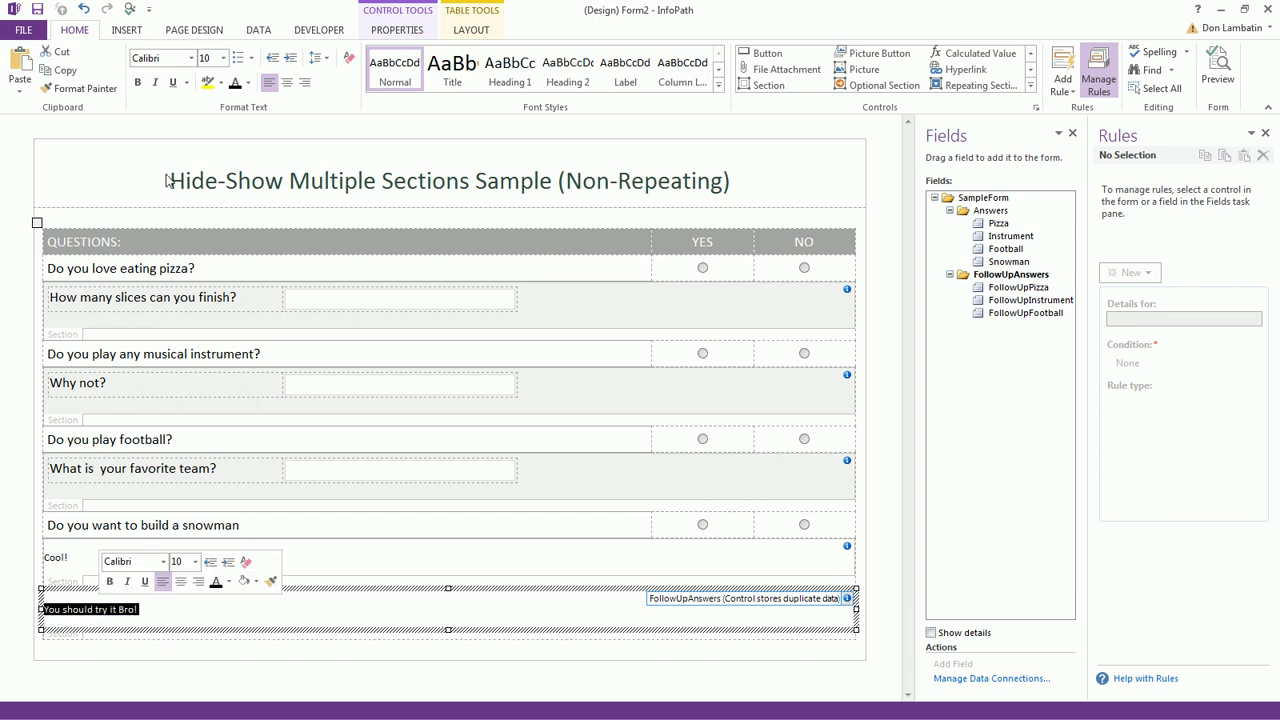
left_click(223, 58)
left_click(214, 129)
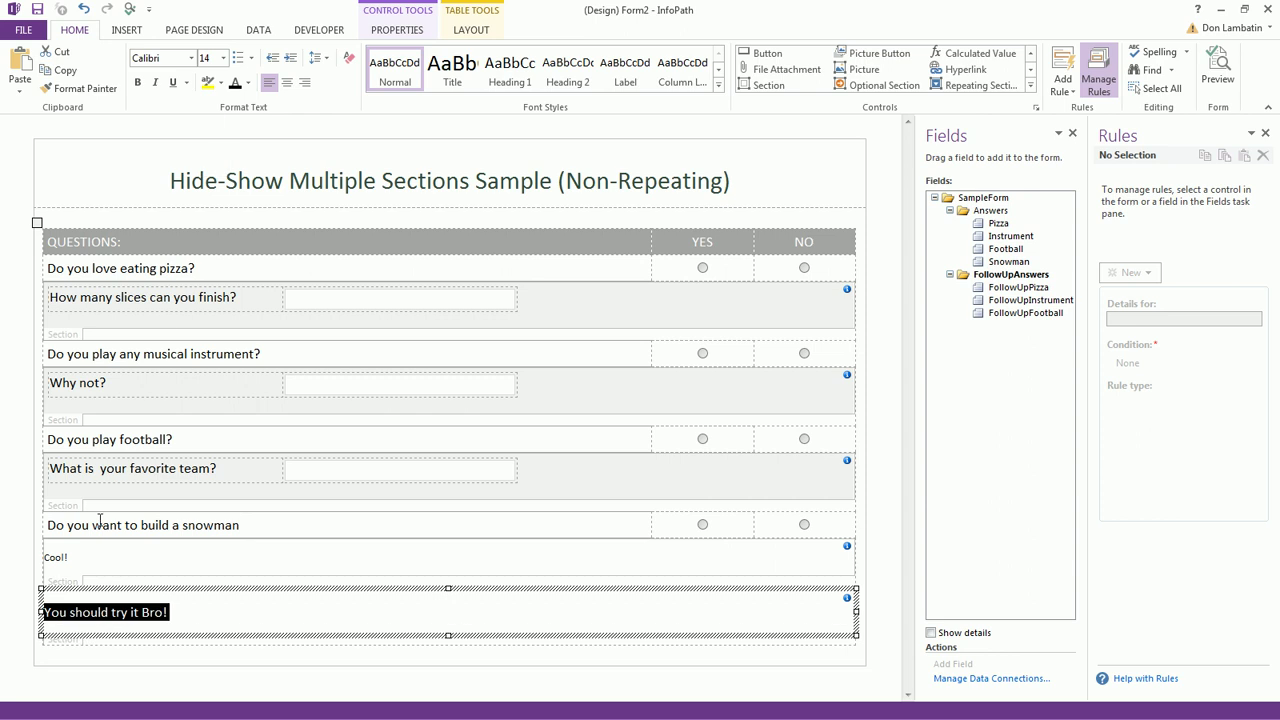
double_click(53, 557)
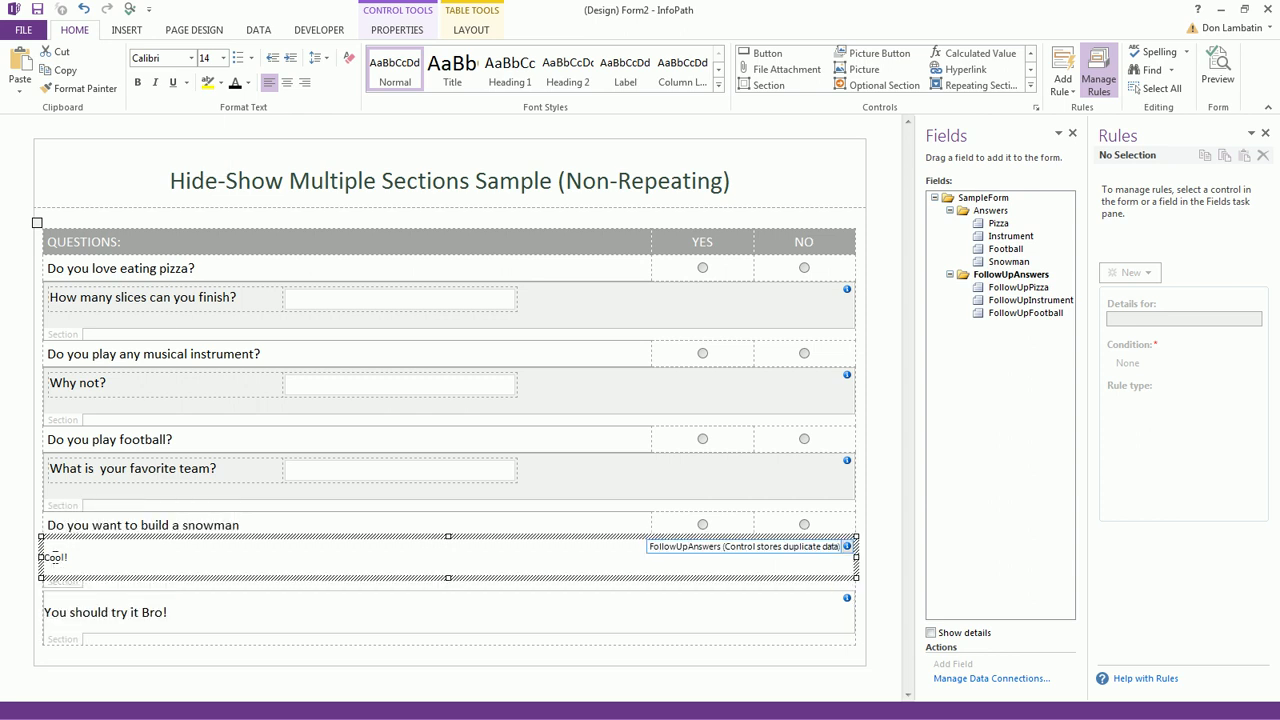
key("shift+End")
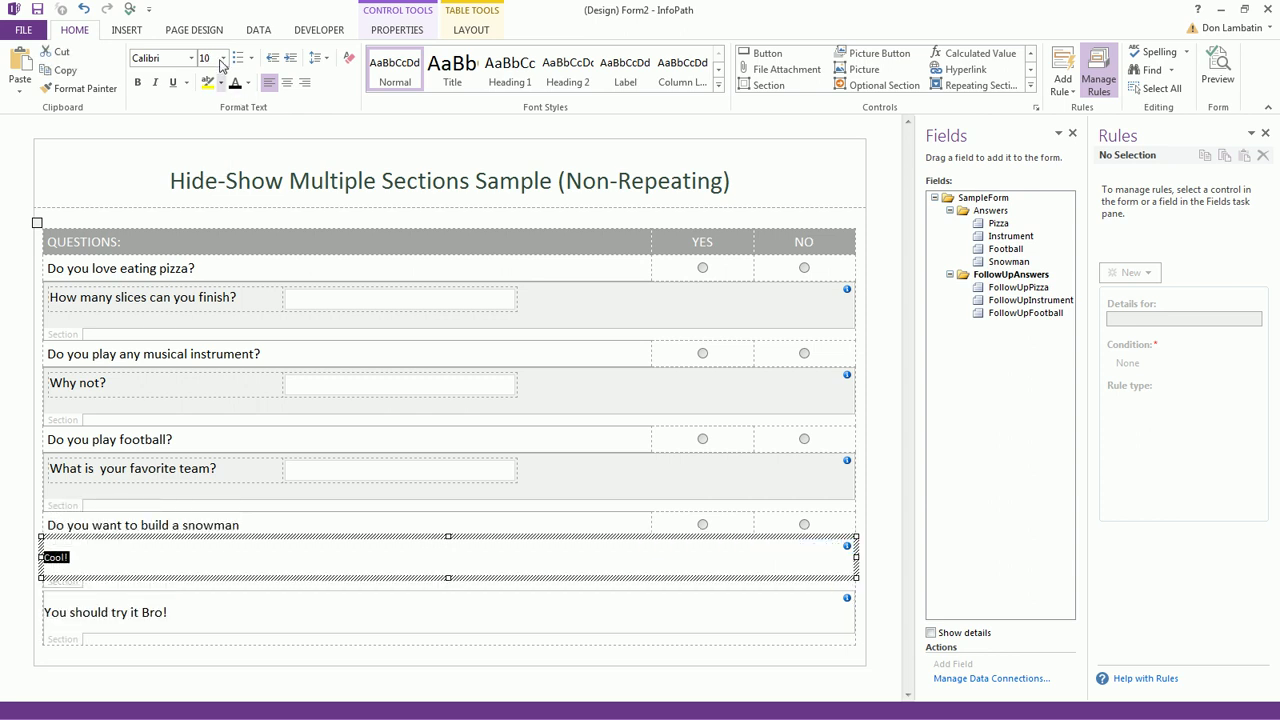
left_click(223, 58)
left_click(208, 122)
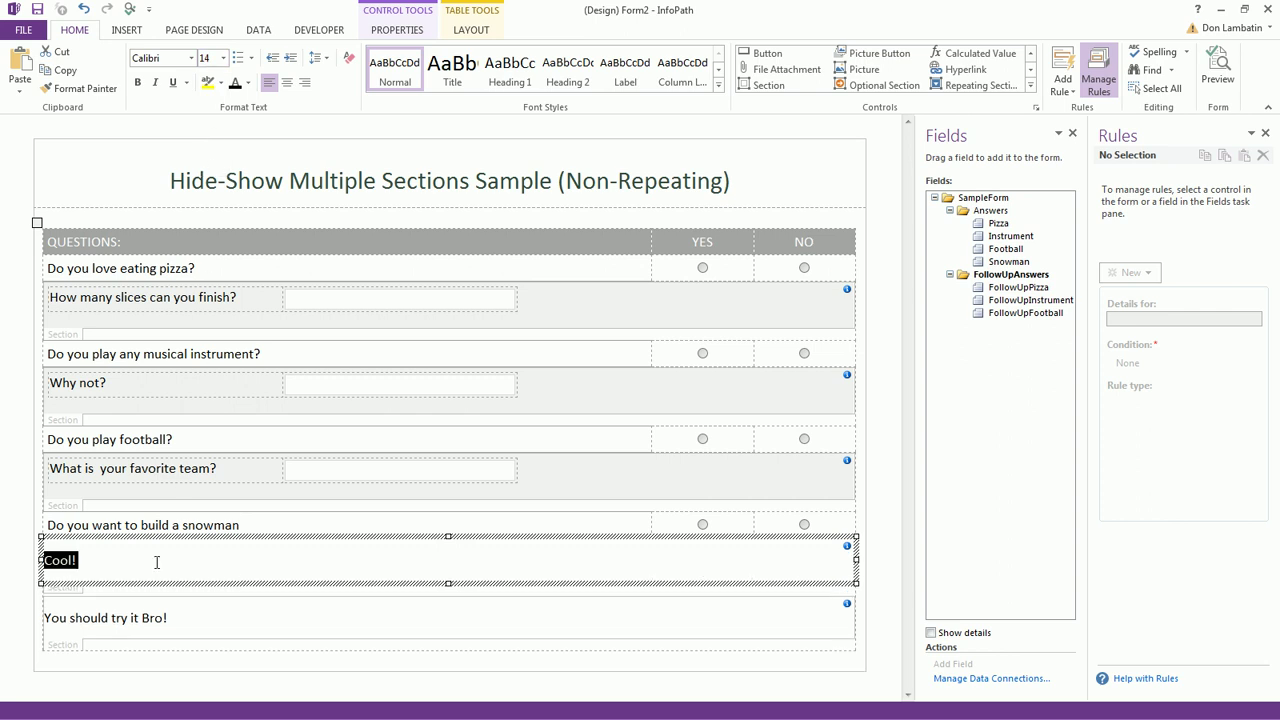
Shade the table row holding the two snowman sections light grey, matching the other follow-up rows.
left_click(166, 610)
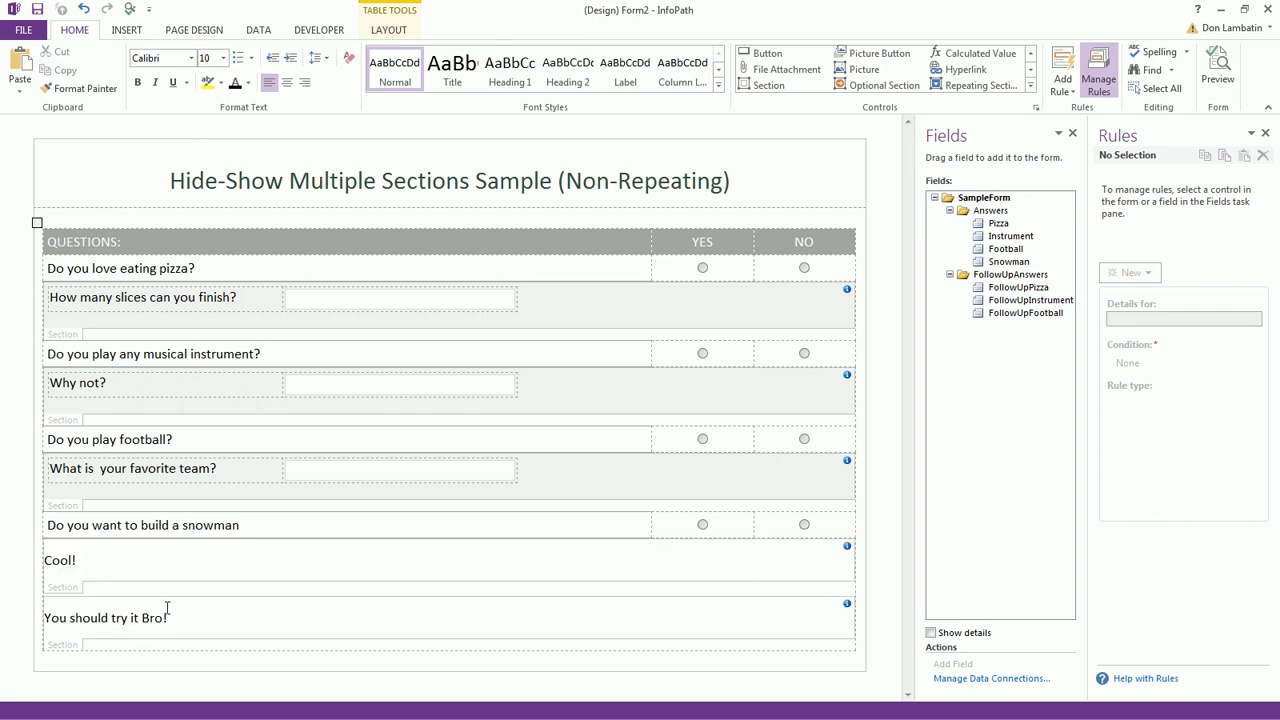
left_click(398, 34)
left_click(584, 70)
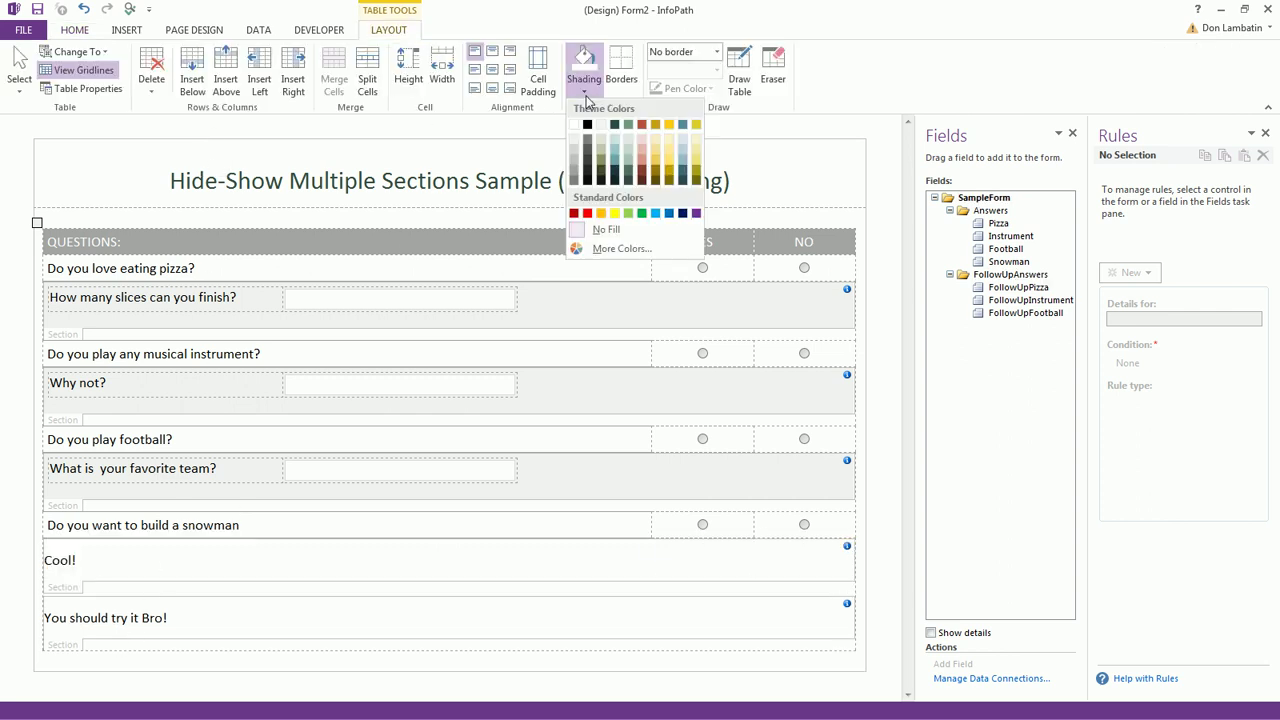
left_click(576, 136)
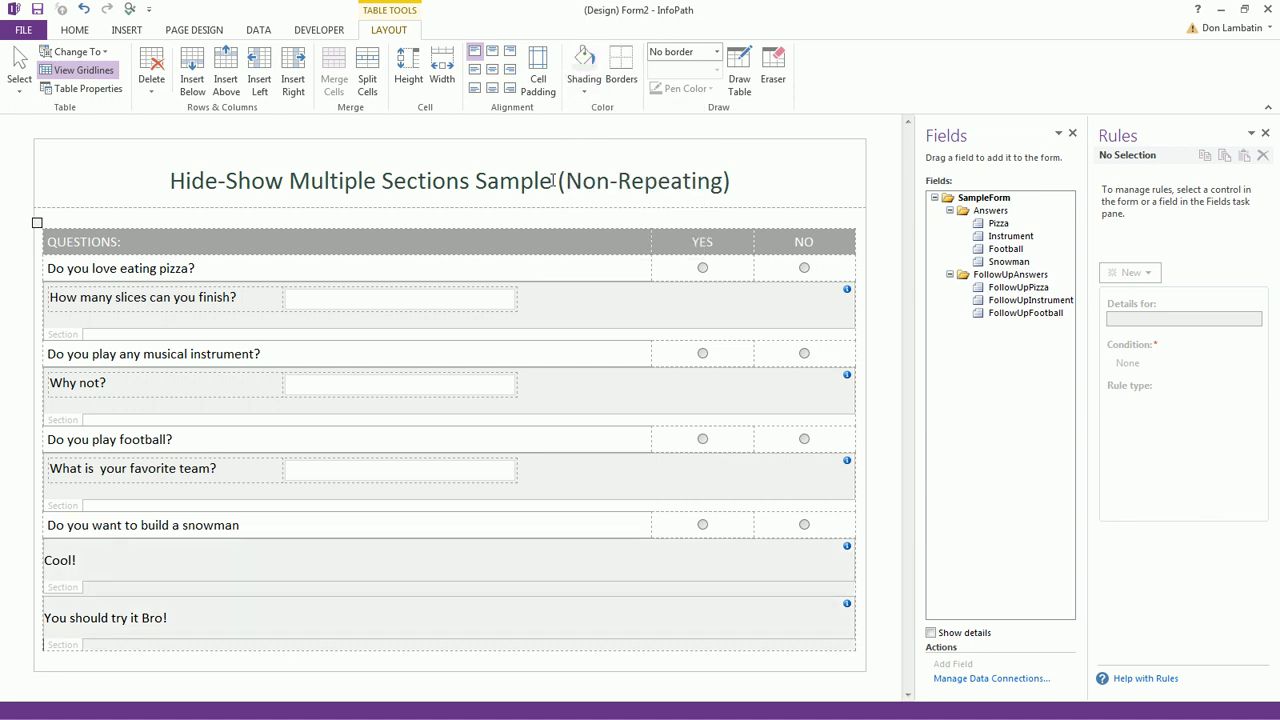
Add a formatting rule named "Hide if No" to the "Cool!" section.
left_click(74, 594)
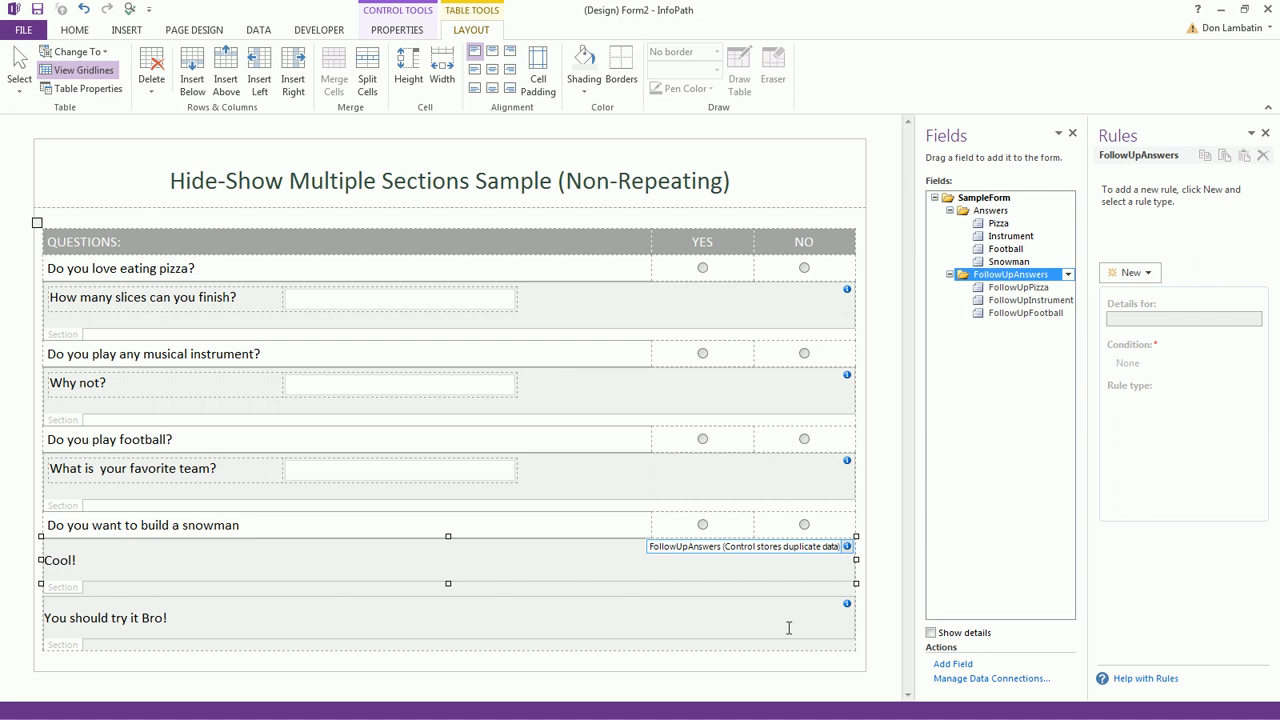
left_click(70, 595)
left_click(70, 595)
left_click(1154, 275)
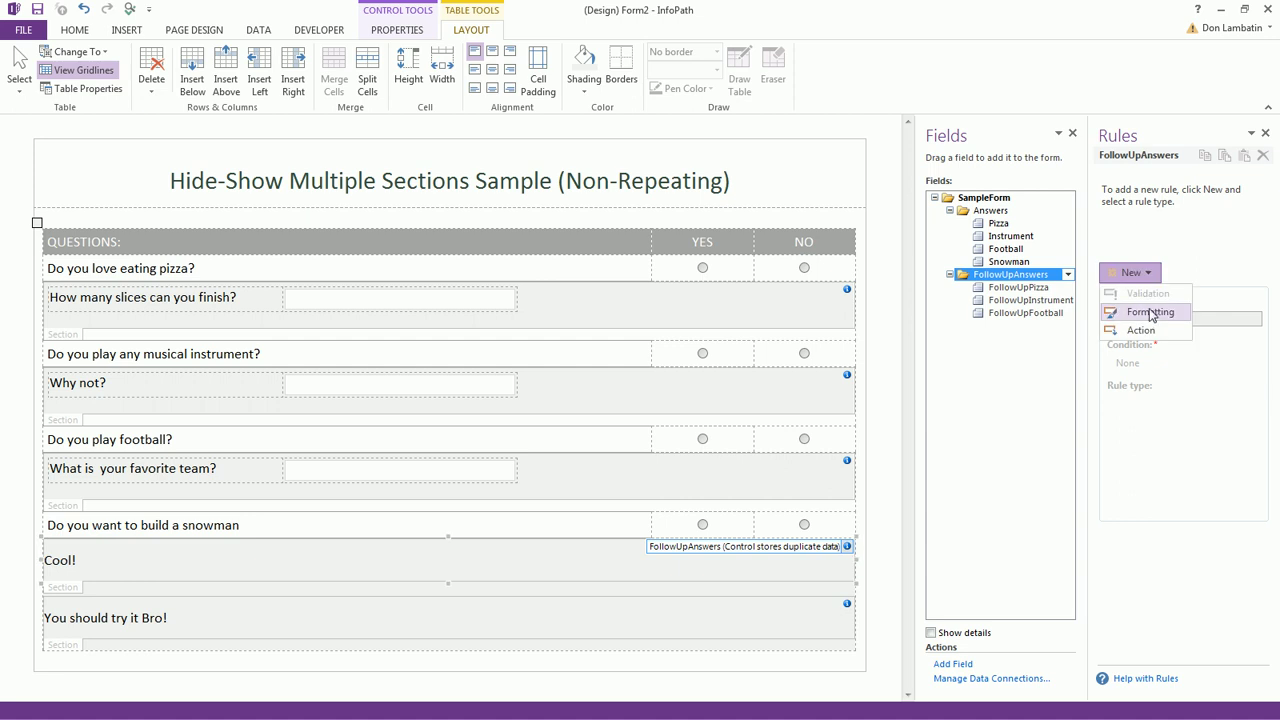
left_click(1150, 310)
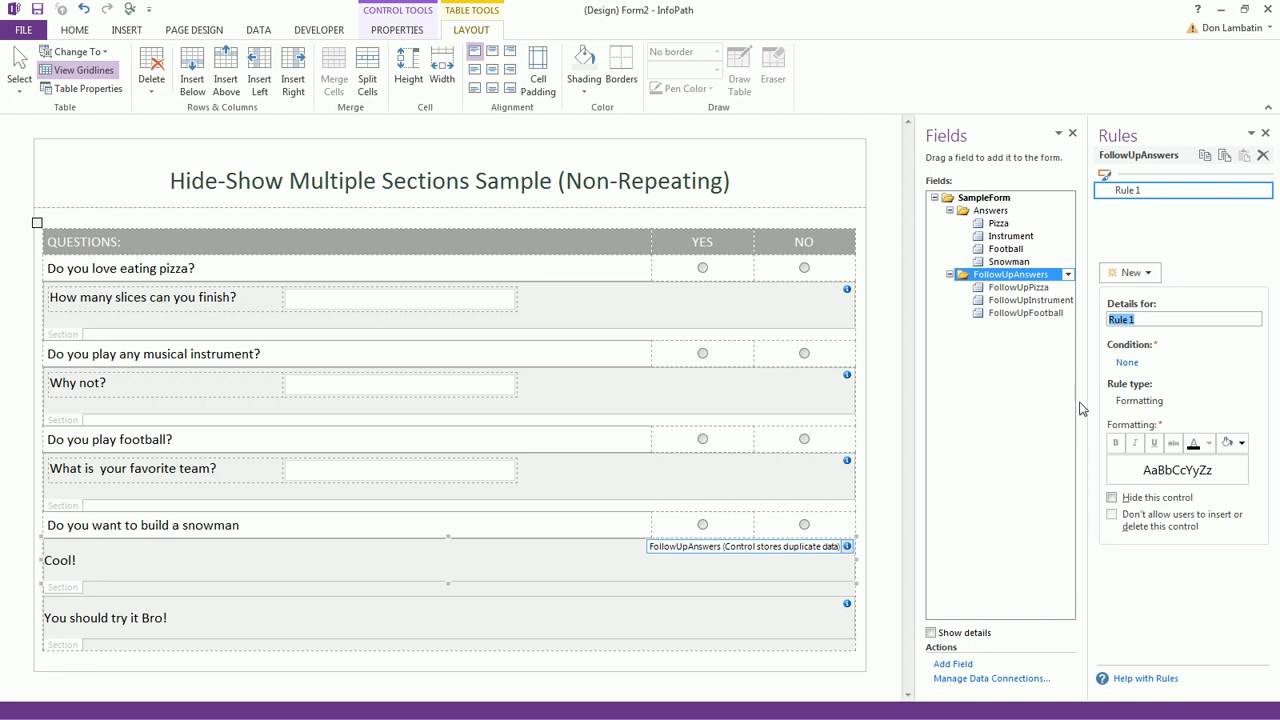
type("Hide if No")
Set the "Hide if No" rule's condition to Snowman is not equal to "yes" and make the rule hide the control.
left_click(1126, 362)
left_click(480, 366)
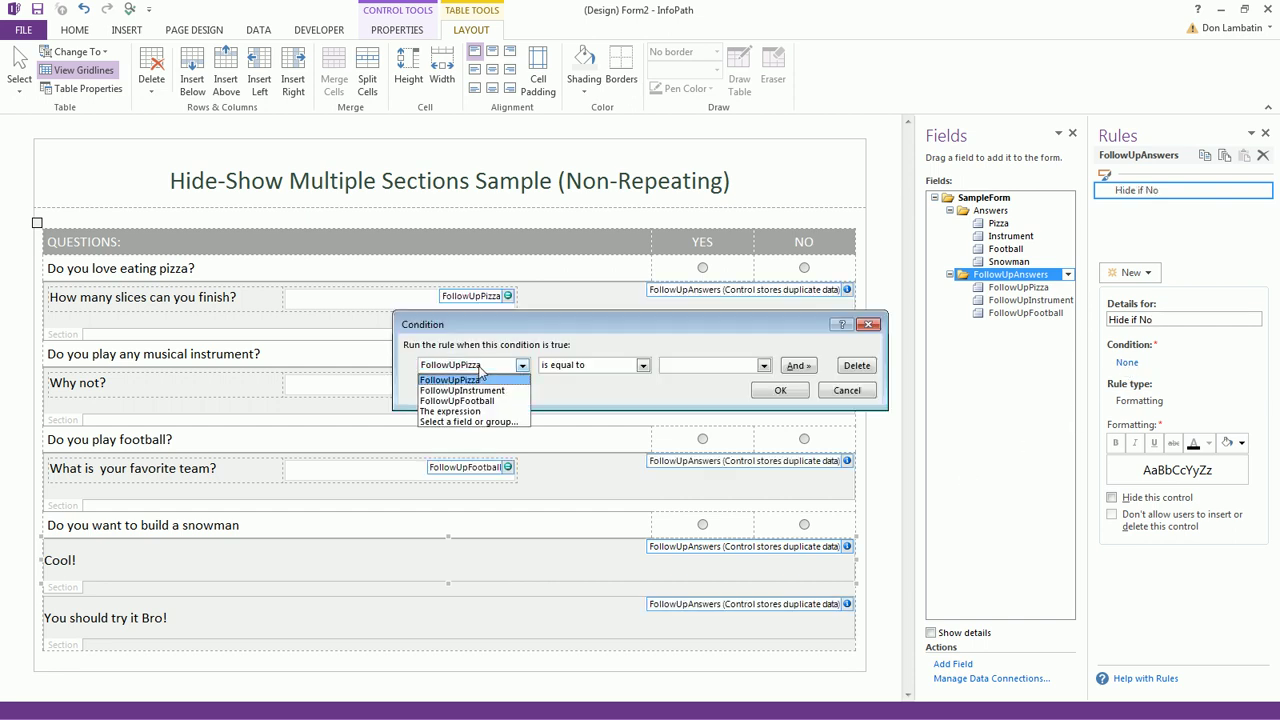
left_click(474, 421)
left_click(548, 298)
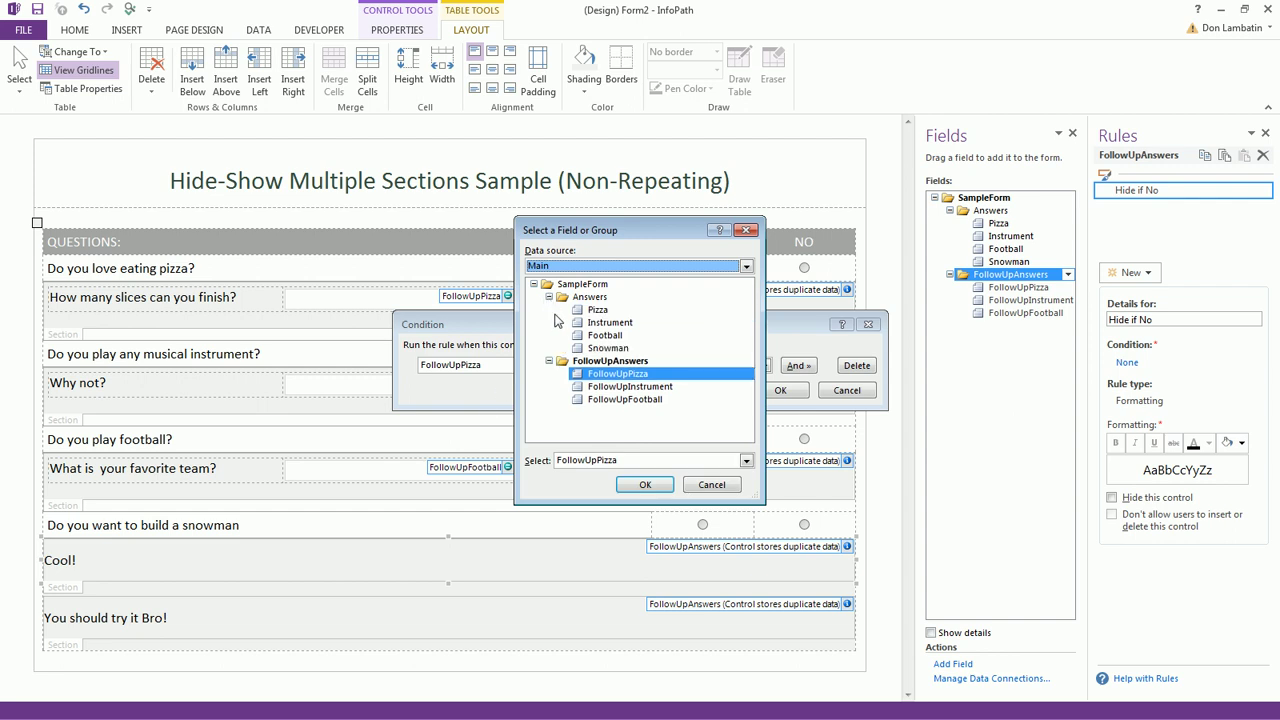
left_click(608, 348)
left_click(646, 485)
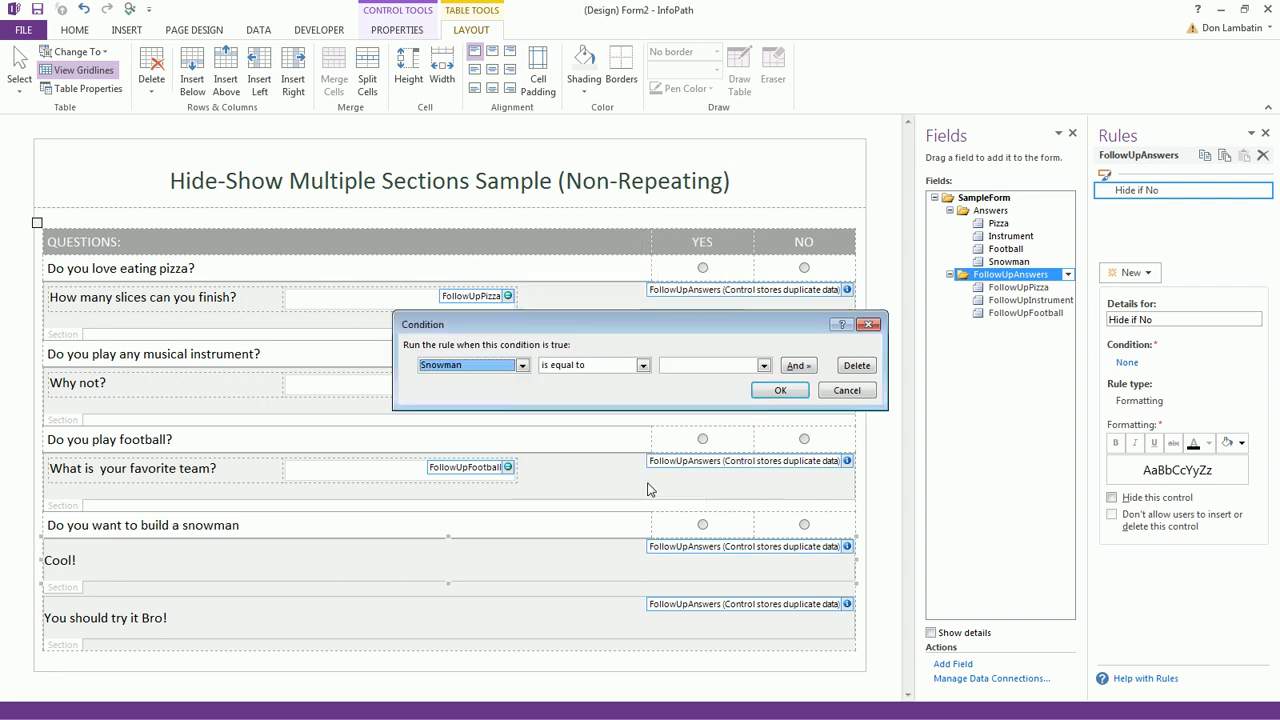
left_click(604, 367)
left_click(598, 400)
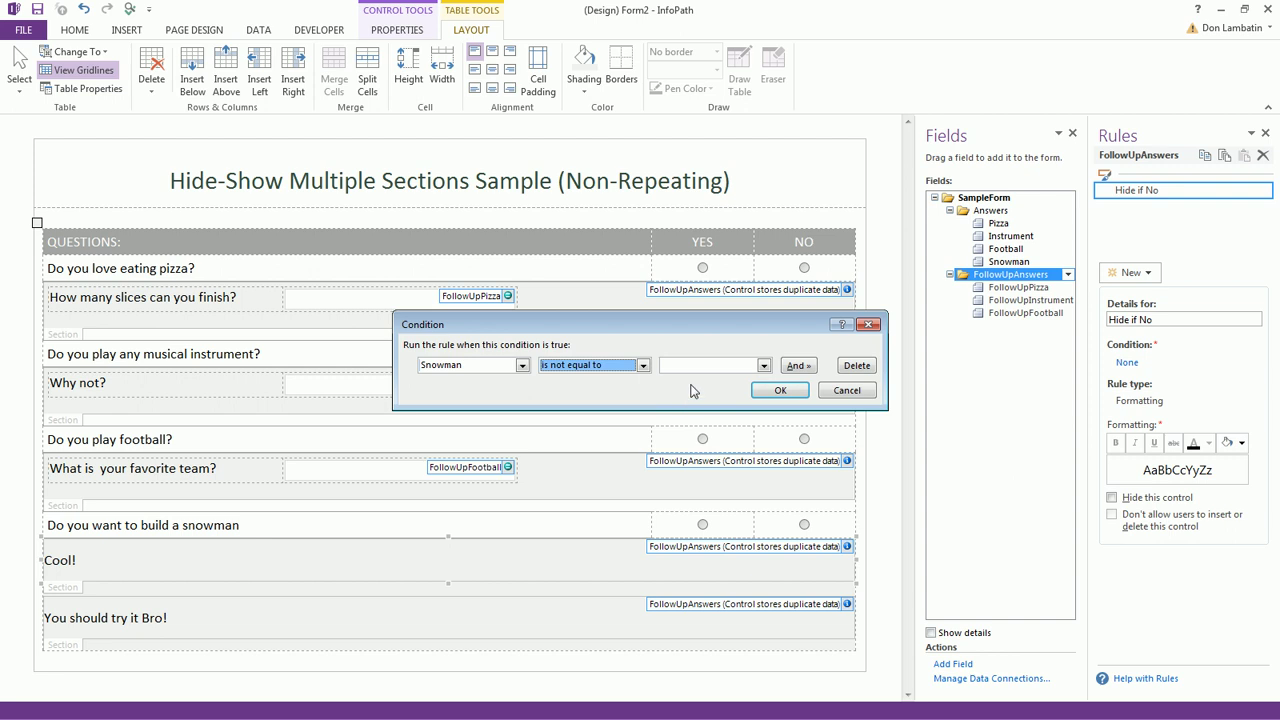
left_click(710, 366)
left_click(713, 380)
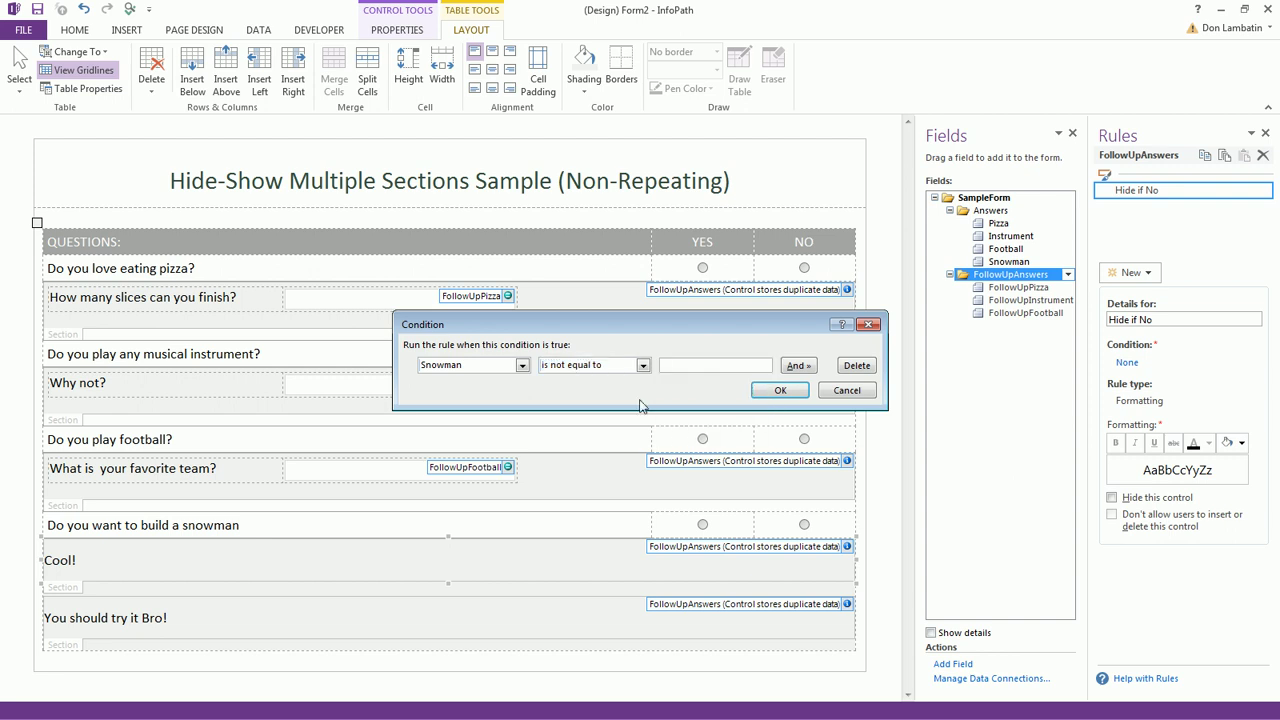
type("yes")
left_click(776, 392)
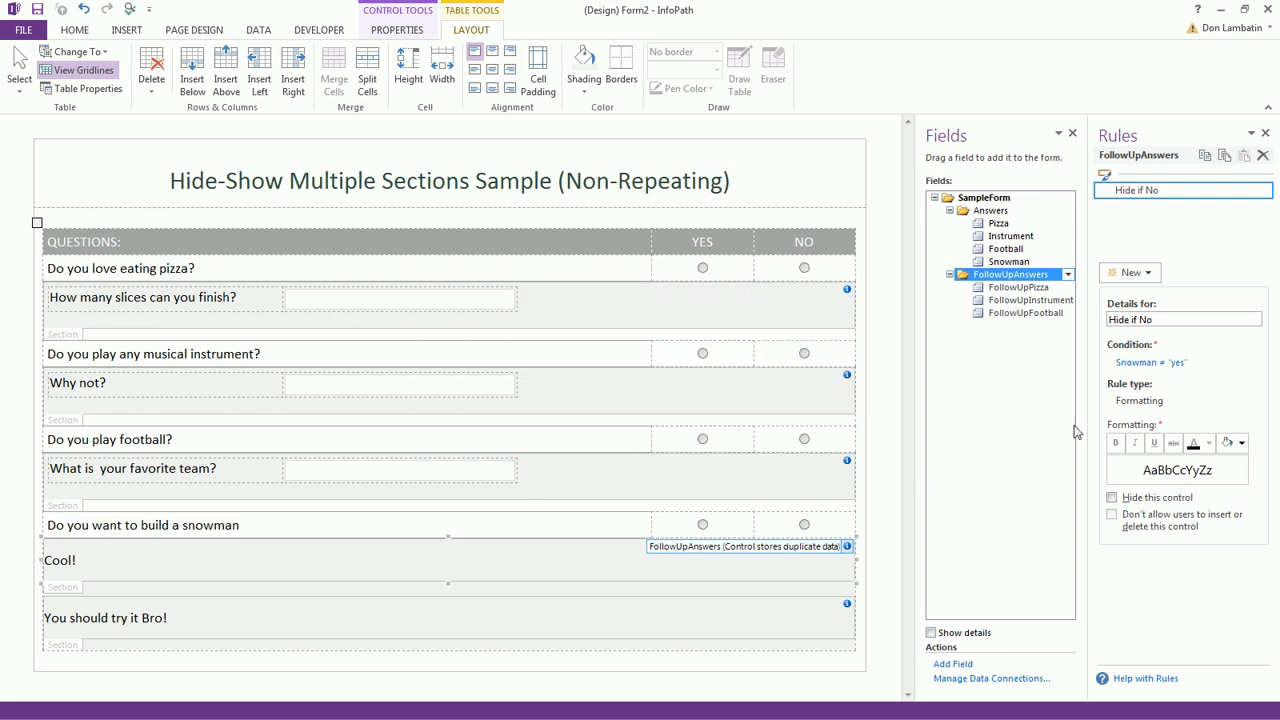
left_click(1111, 497)
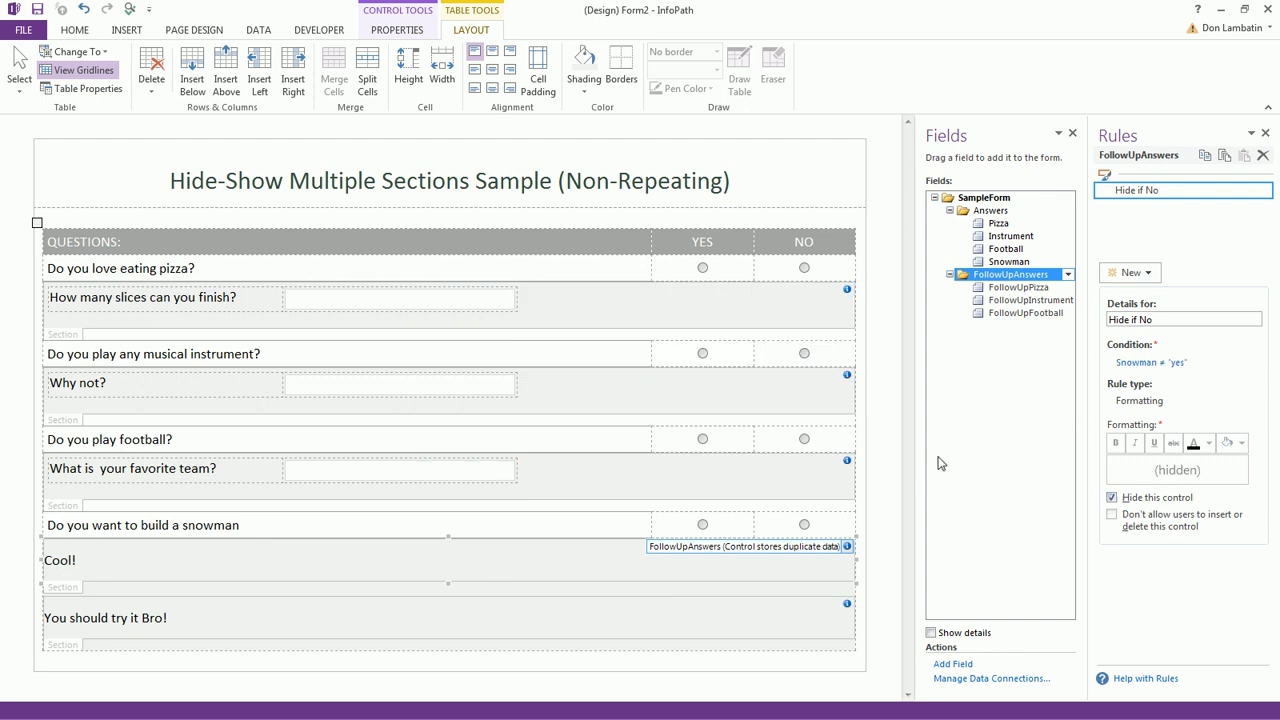
Copy the "Hide if No" rule from the "Cool!" section to the "You should try it Bro!" section.
right_click(1148, 195)
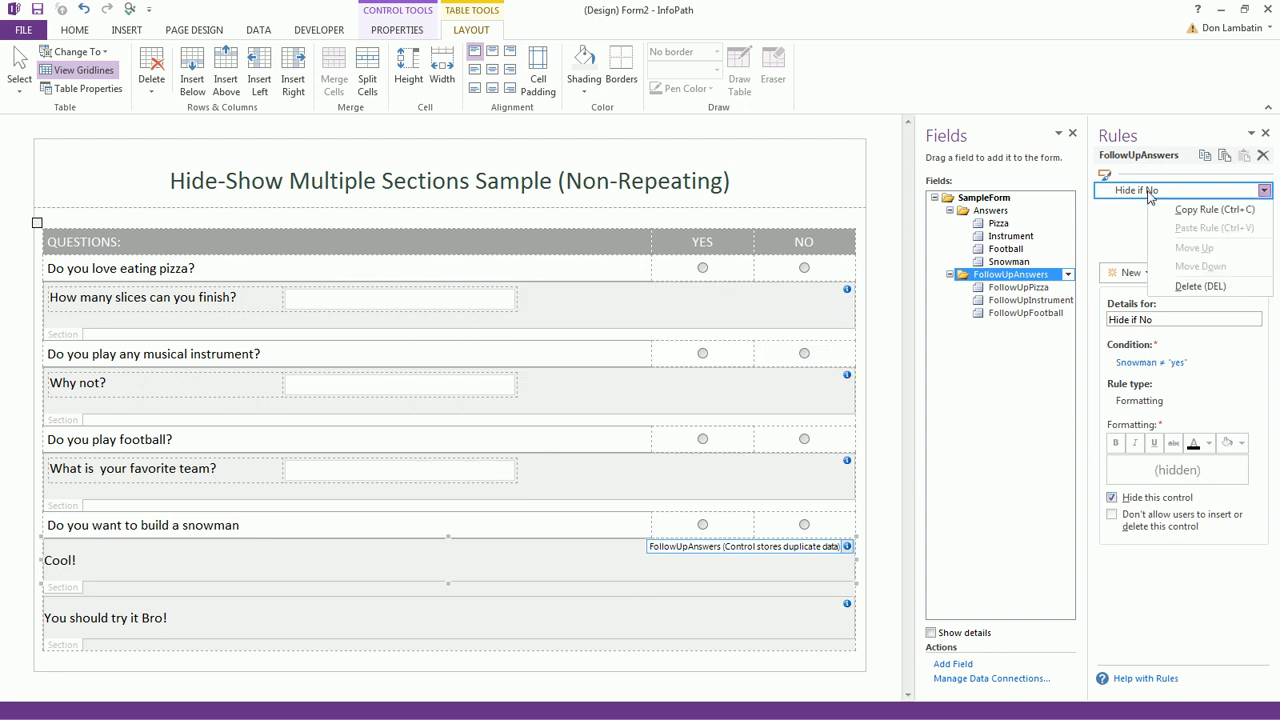
left_click(1205, 210)
left_click(193, 618)
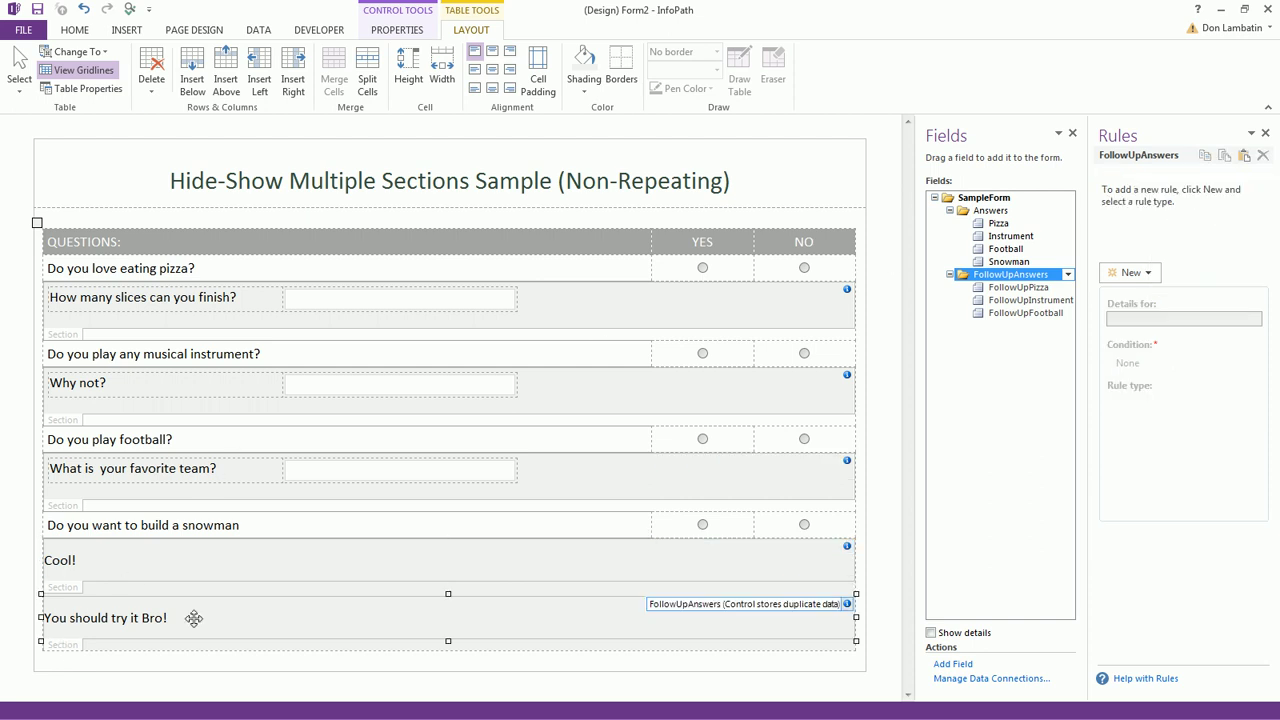
left_click(1244, 155)
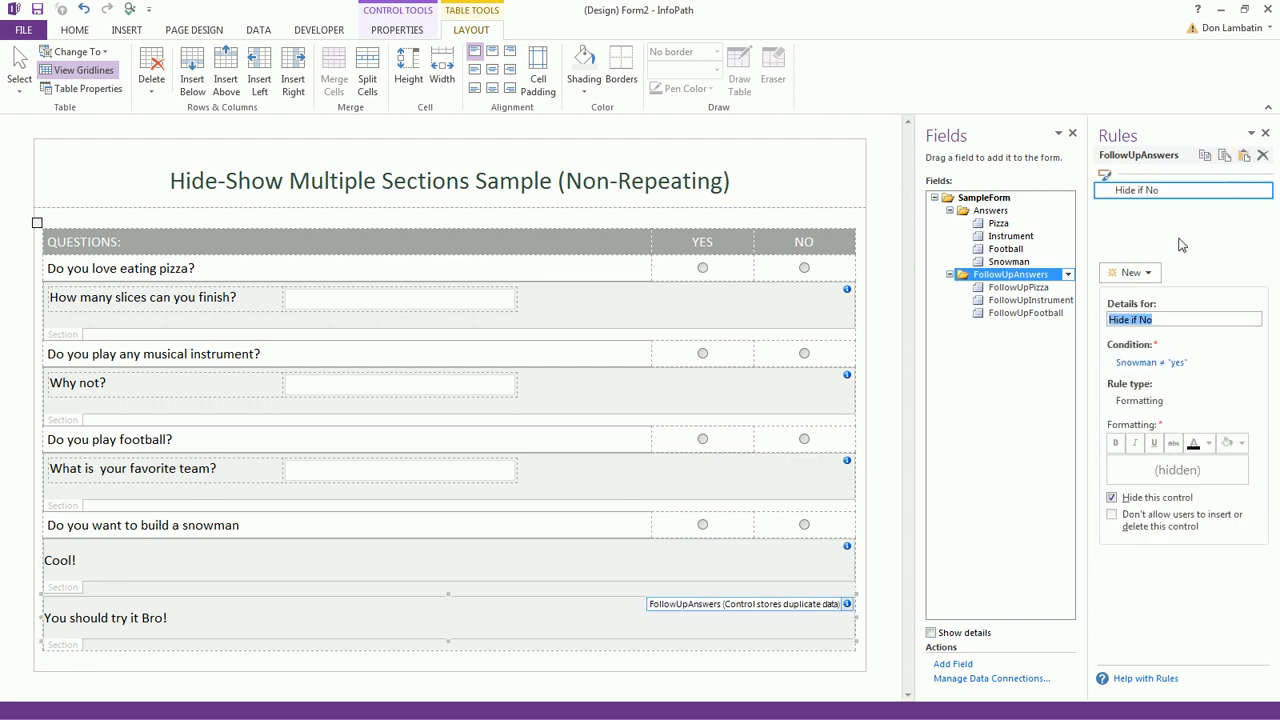
Rename the copied rule to "Hide if yes" and change its condition to Snowman is not equal to "no".
left_click(1205, 318)
key("BackSpace")
type("yes")
left_click(1168, 363)
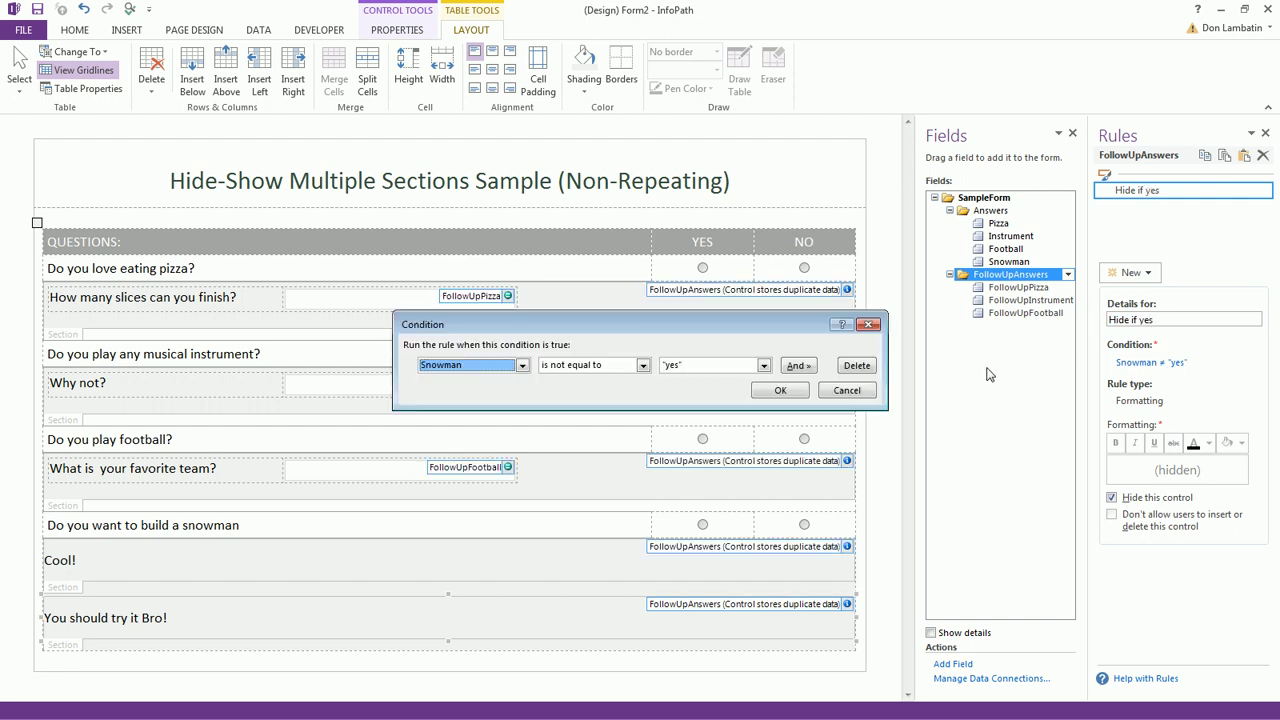
left_click(690, 391)
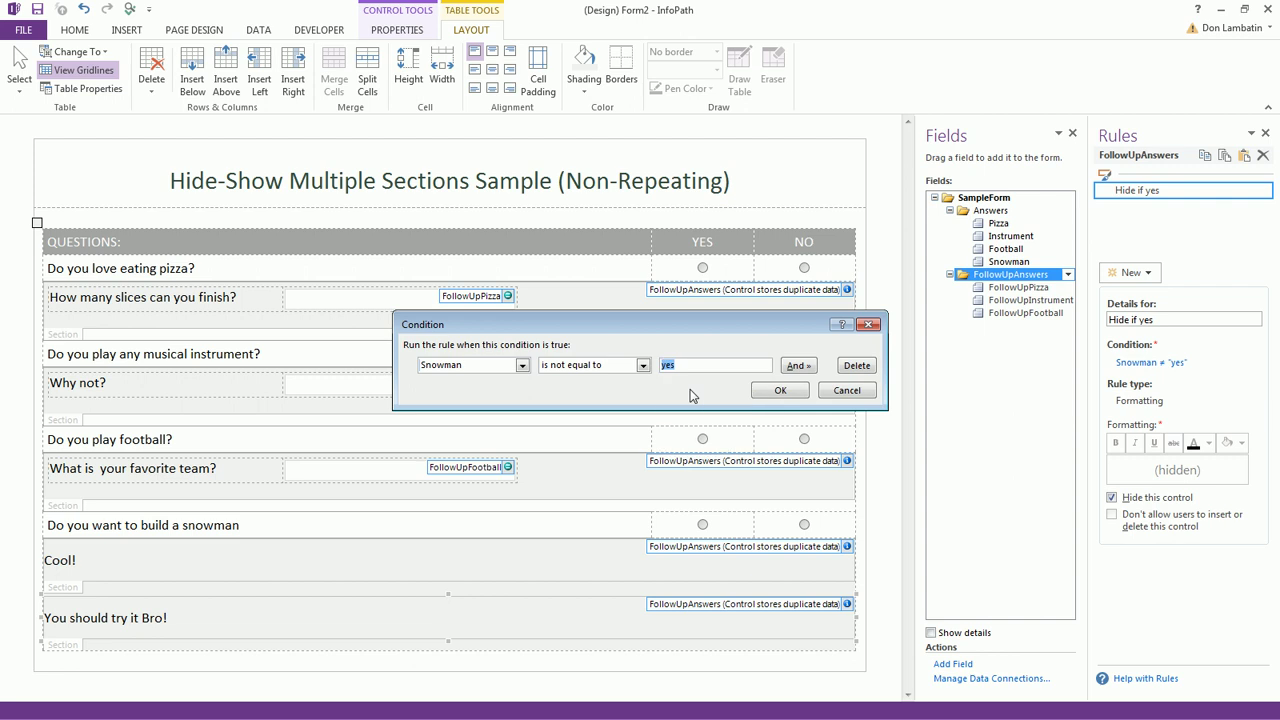
type("no")
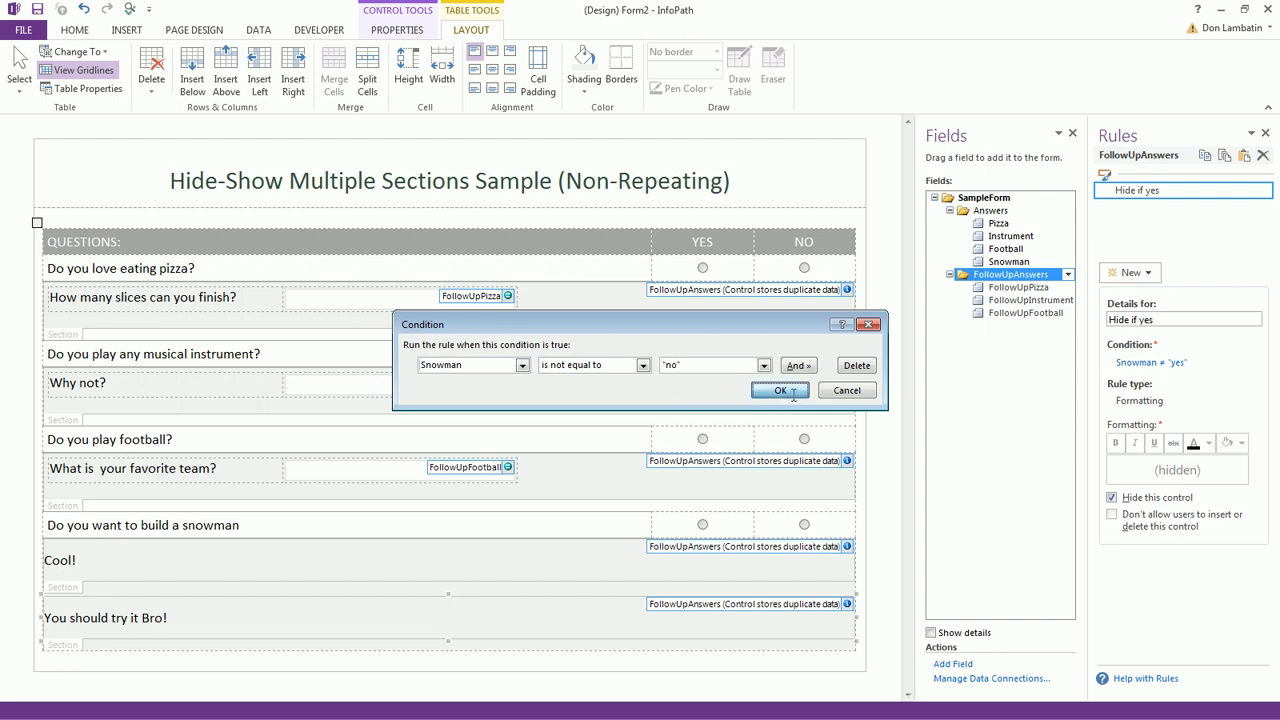
left_click(780, 390)
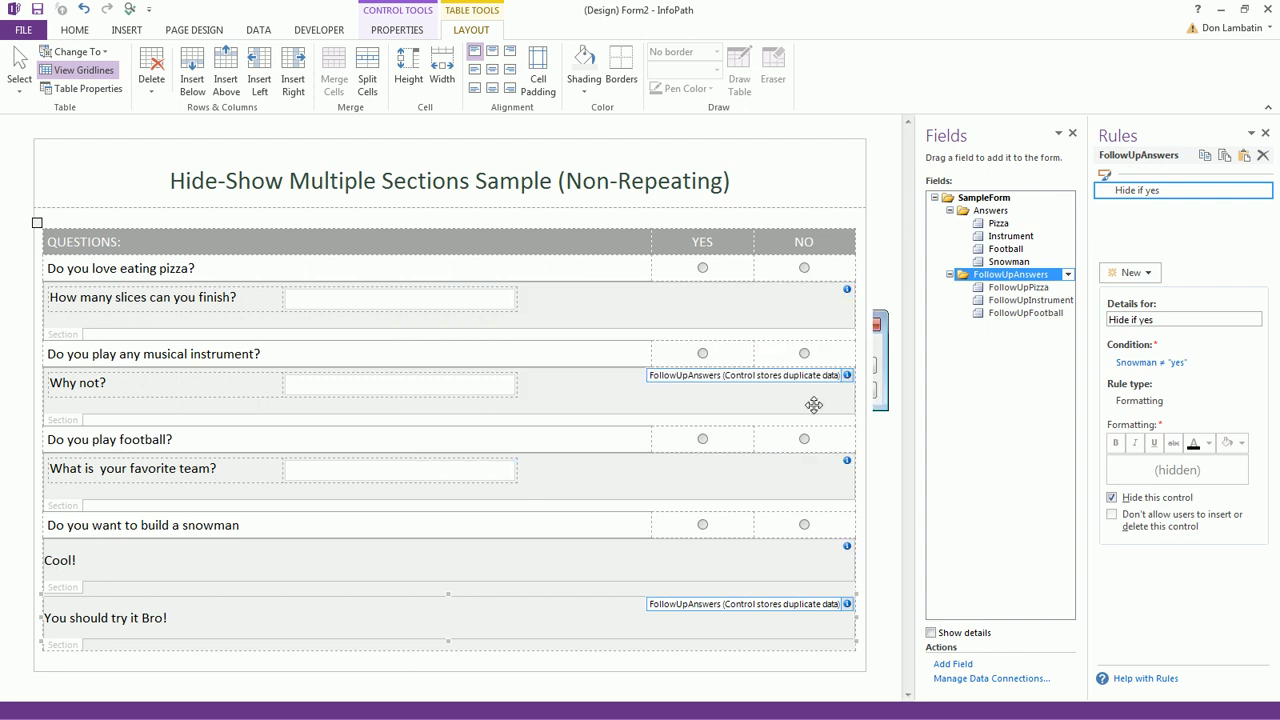
Preview the form and test it: YES for pizza, NO for instrument, YES for football, and both YES and NO for snowman.
left_click(131, 8)
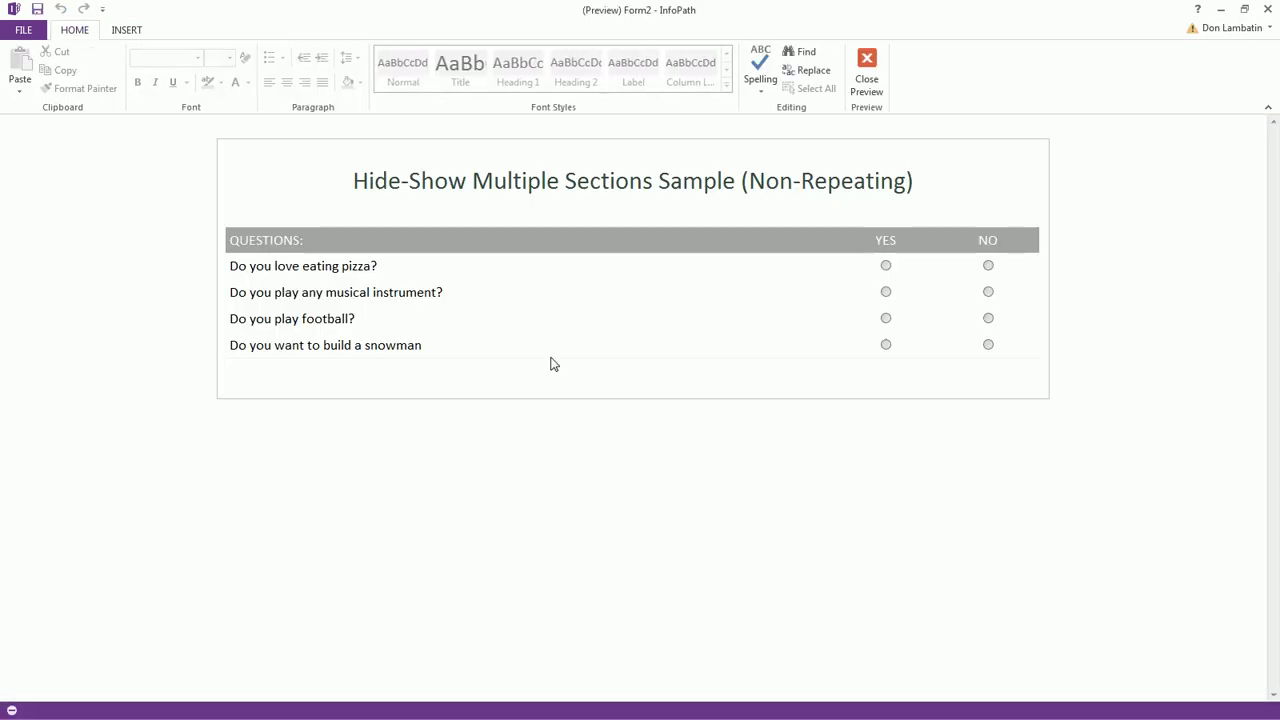
left_click(886, 266)
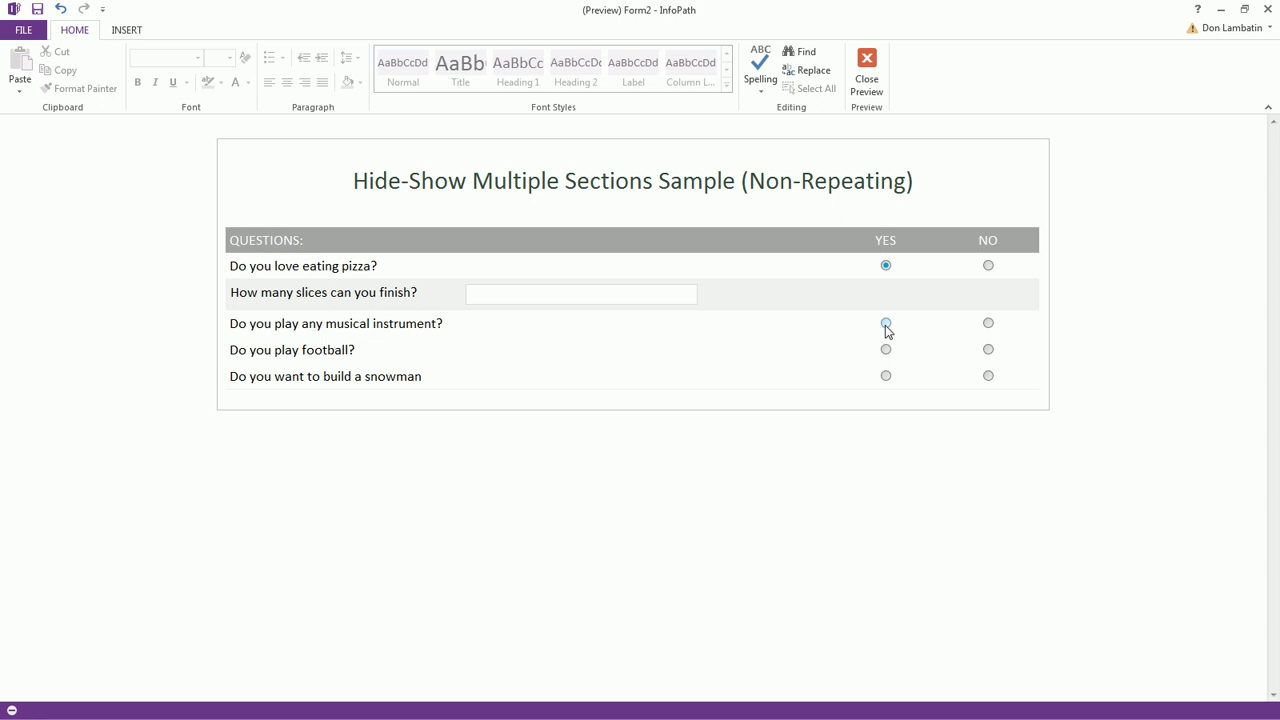
left_click(988, 323)
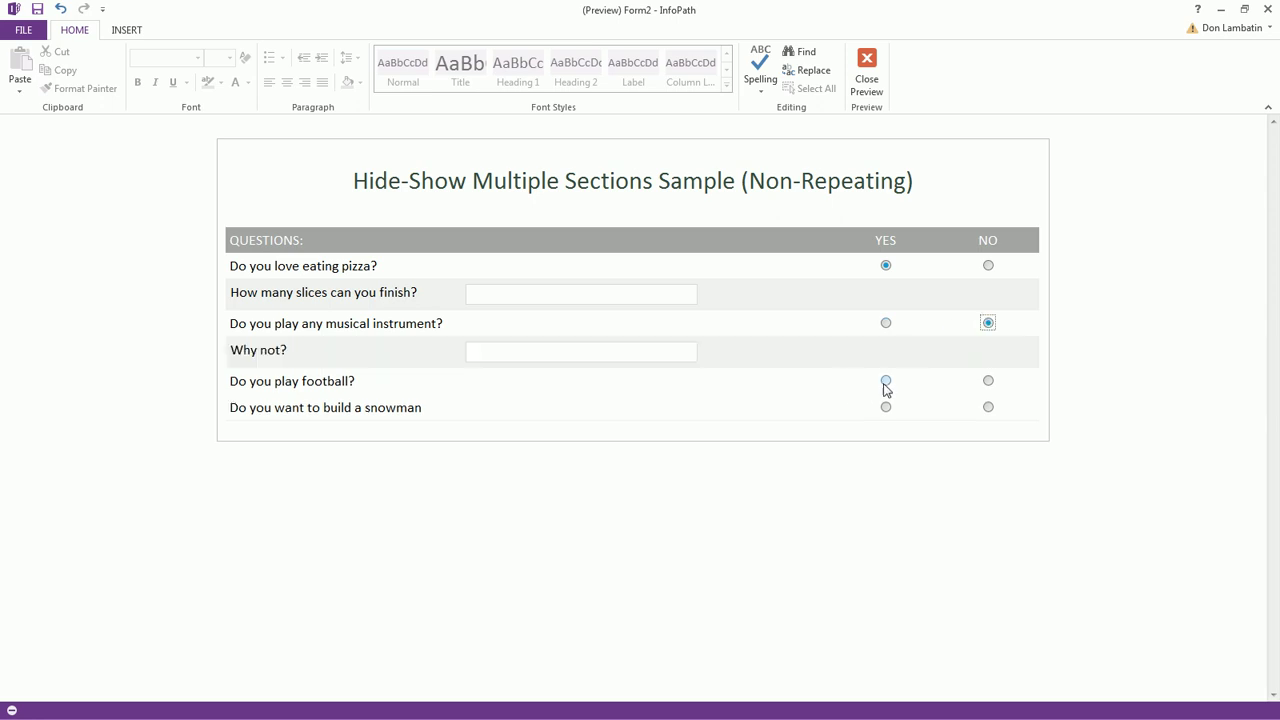
left_click(886, 381)
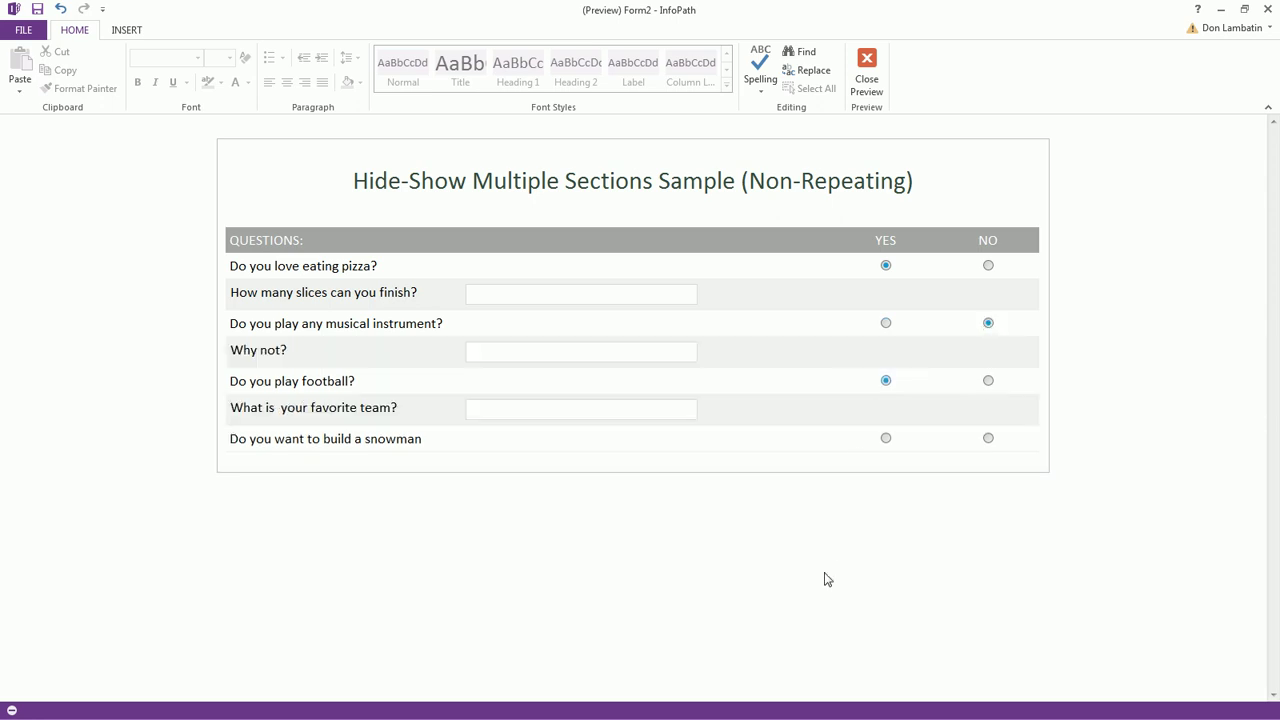
left_click(886, 439)
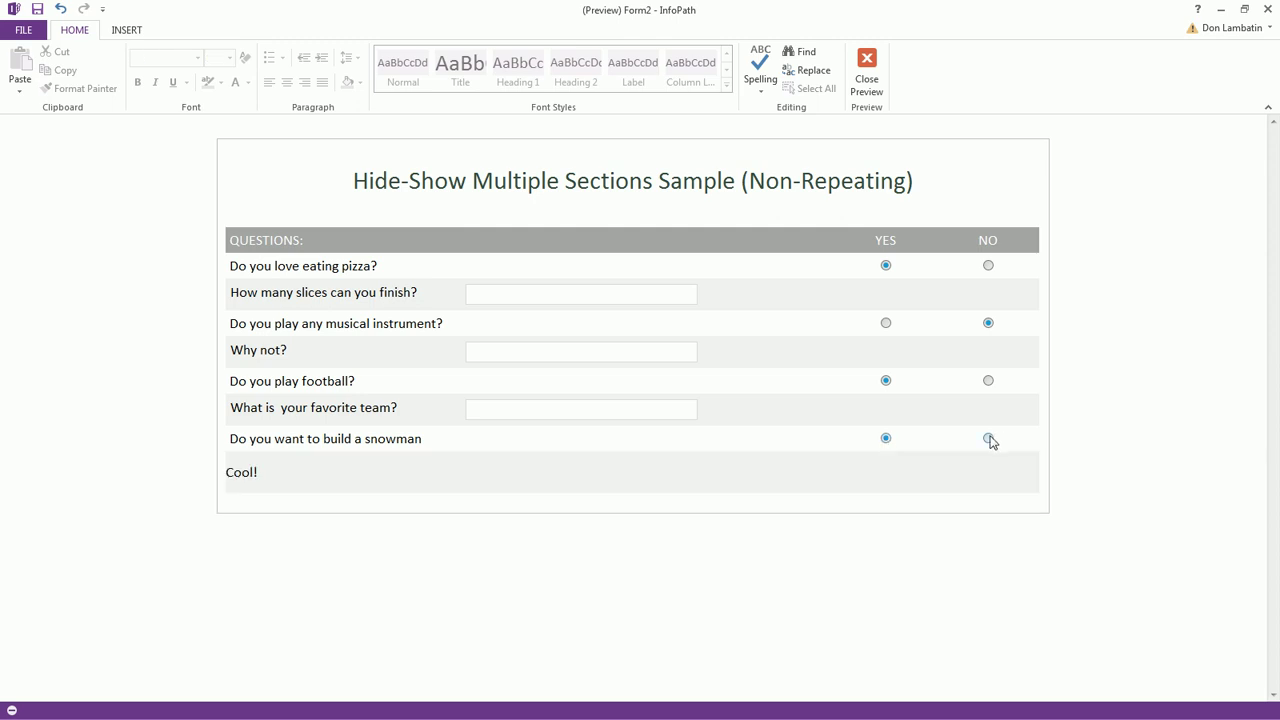
left_click(988, 439)
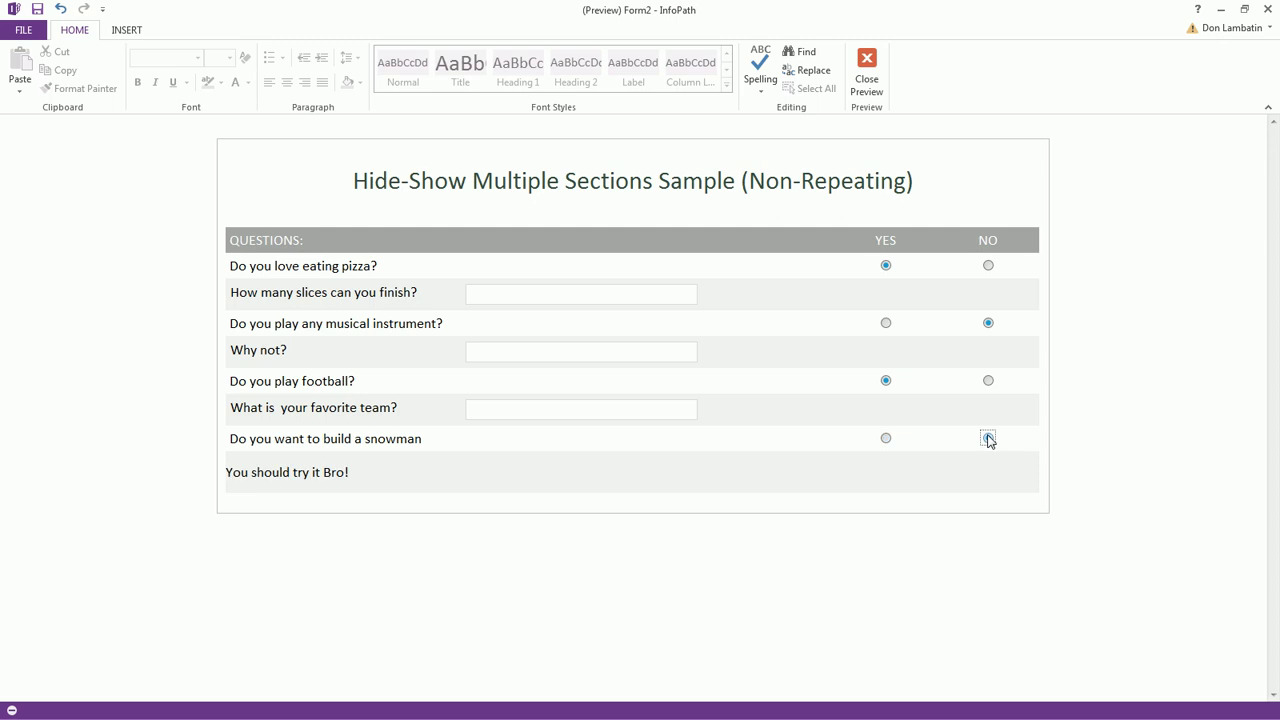